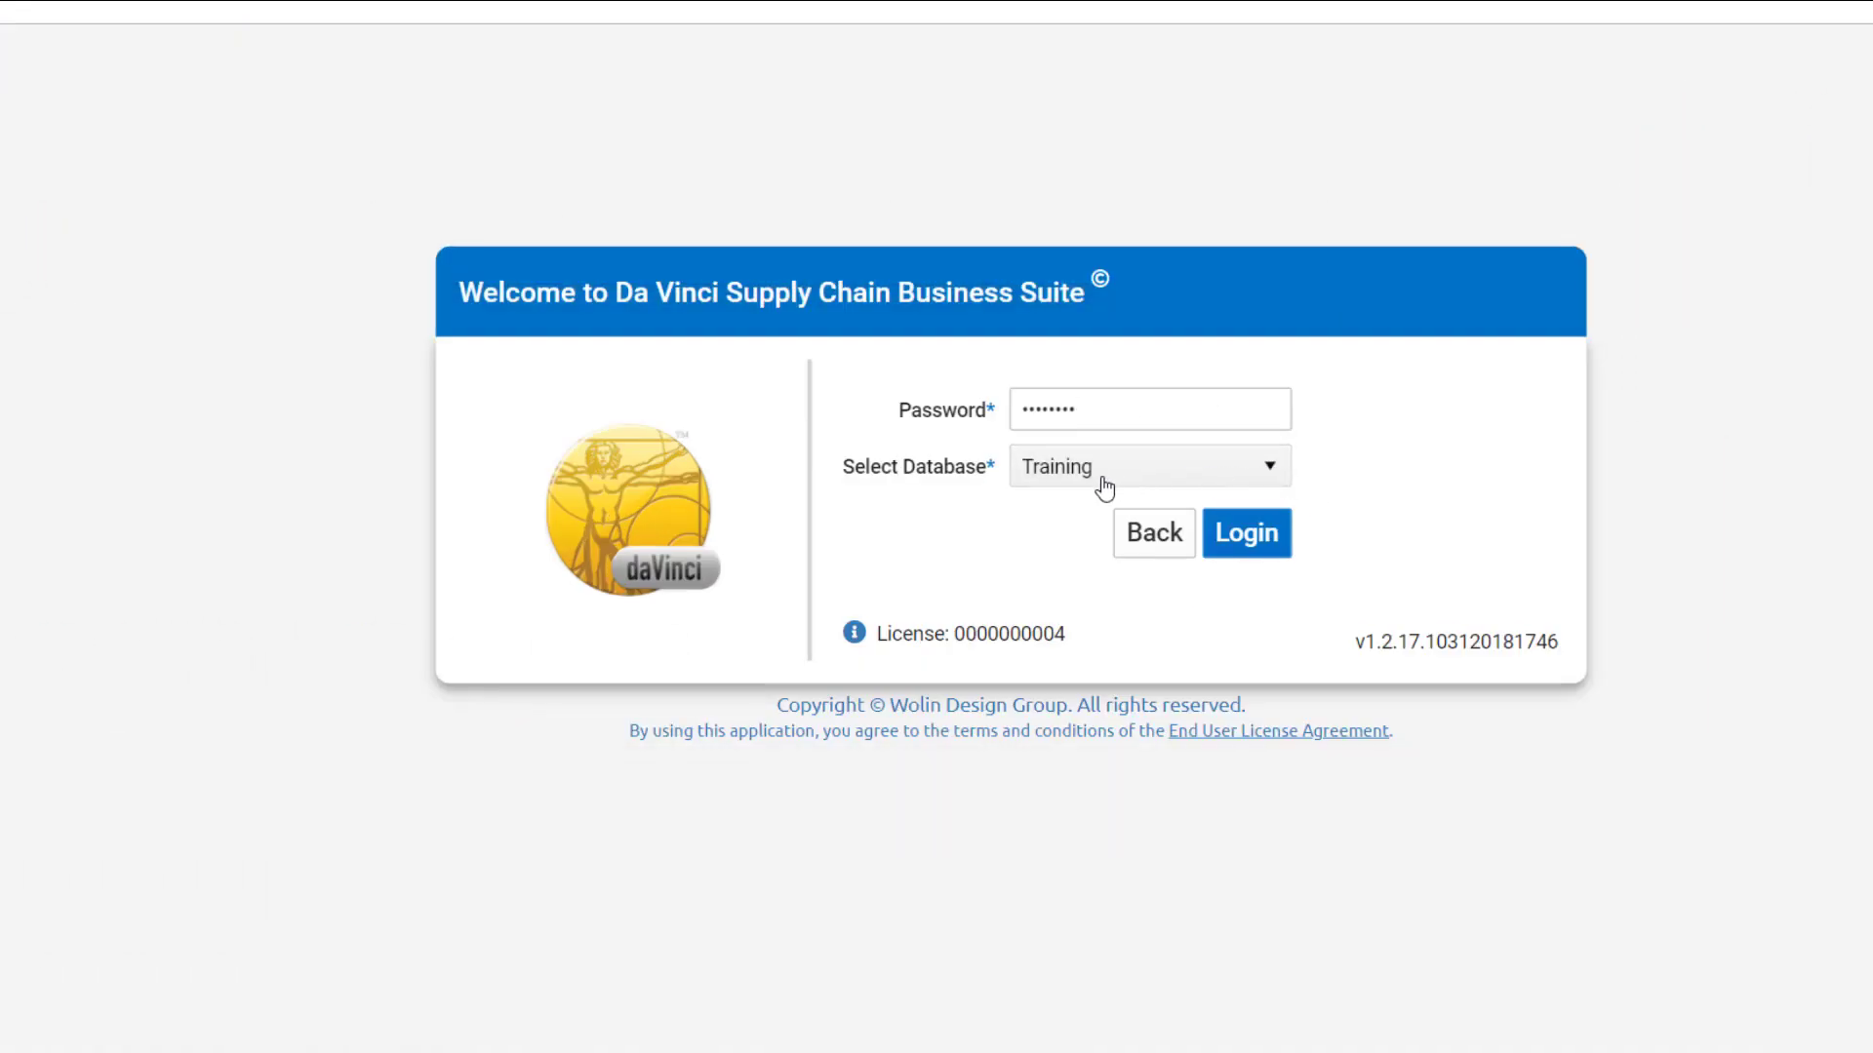
Step: Sign in to the Training database and bring up the Warehouse and Settings navigation entries
{"action": "left_click", "coordinate": [1279, 539]}
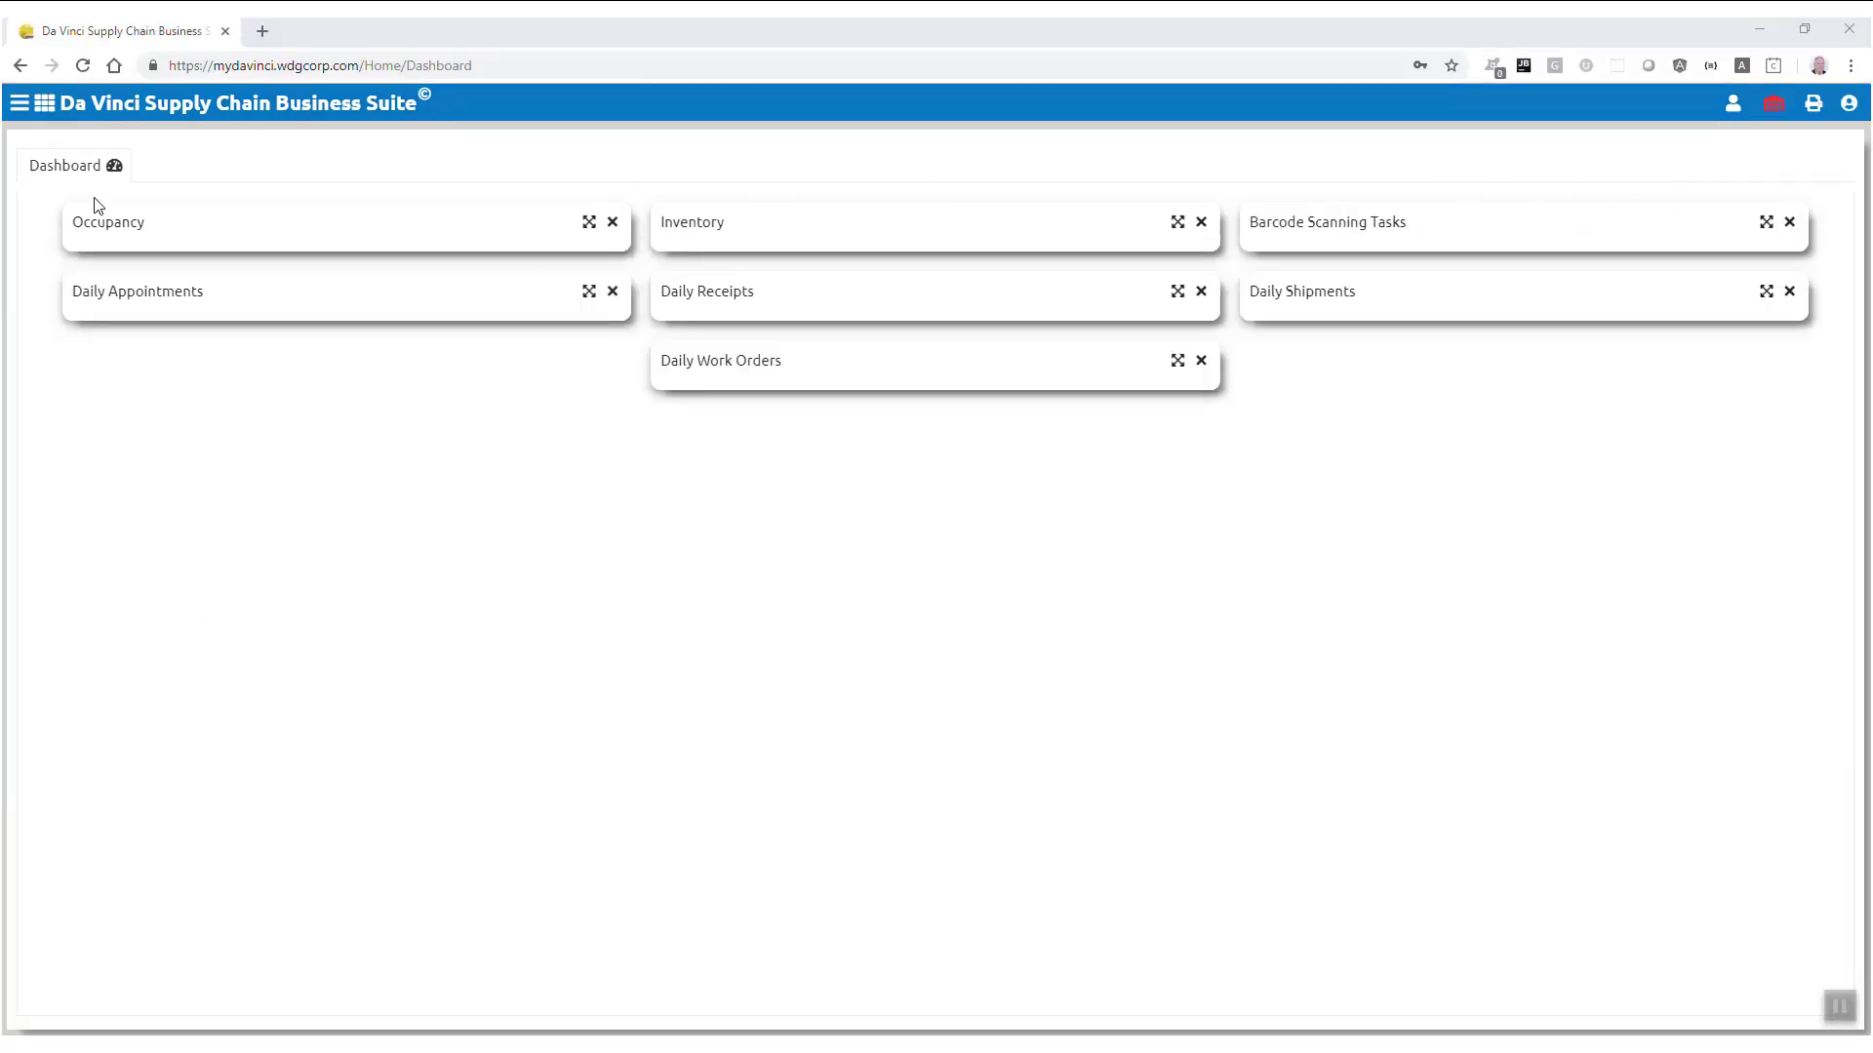
{"action": "left_click", "coordinate": [19, 106]}
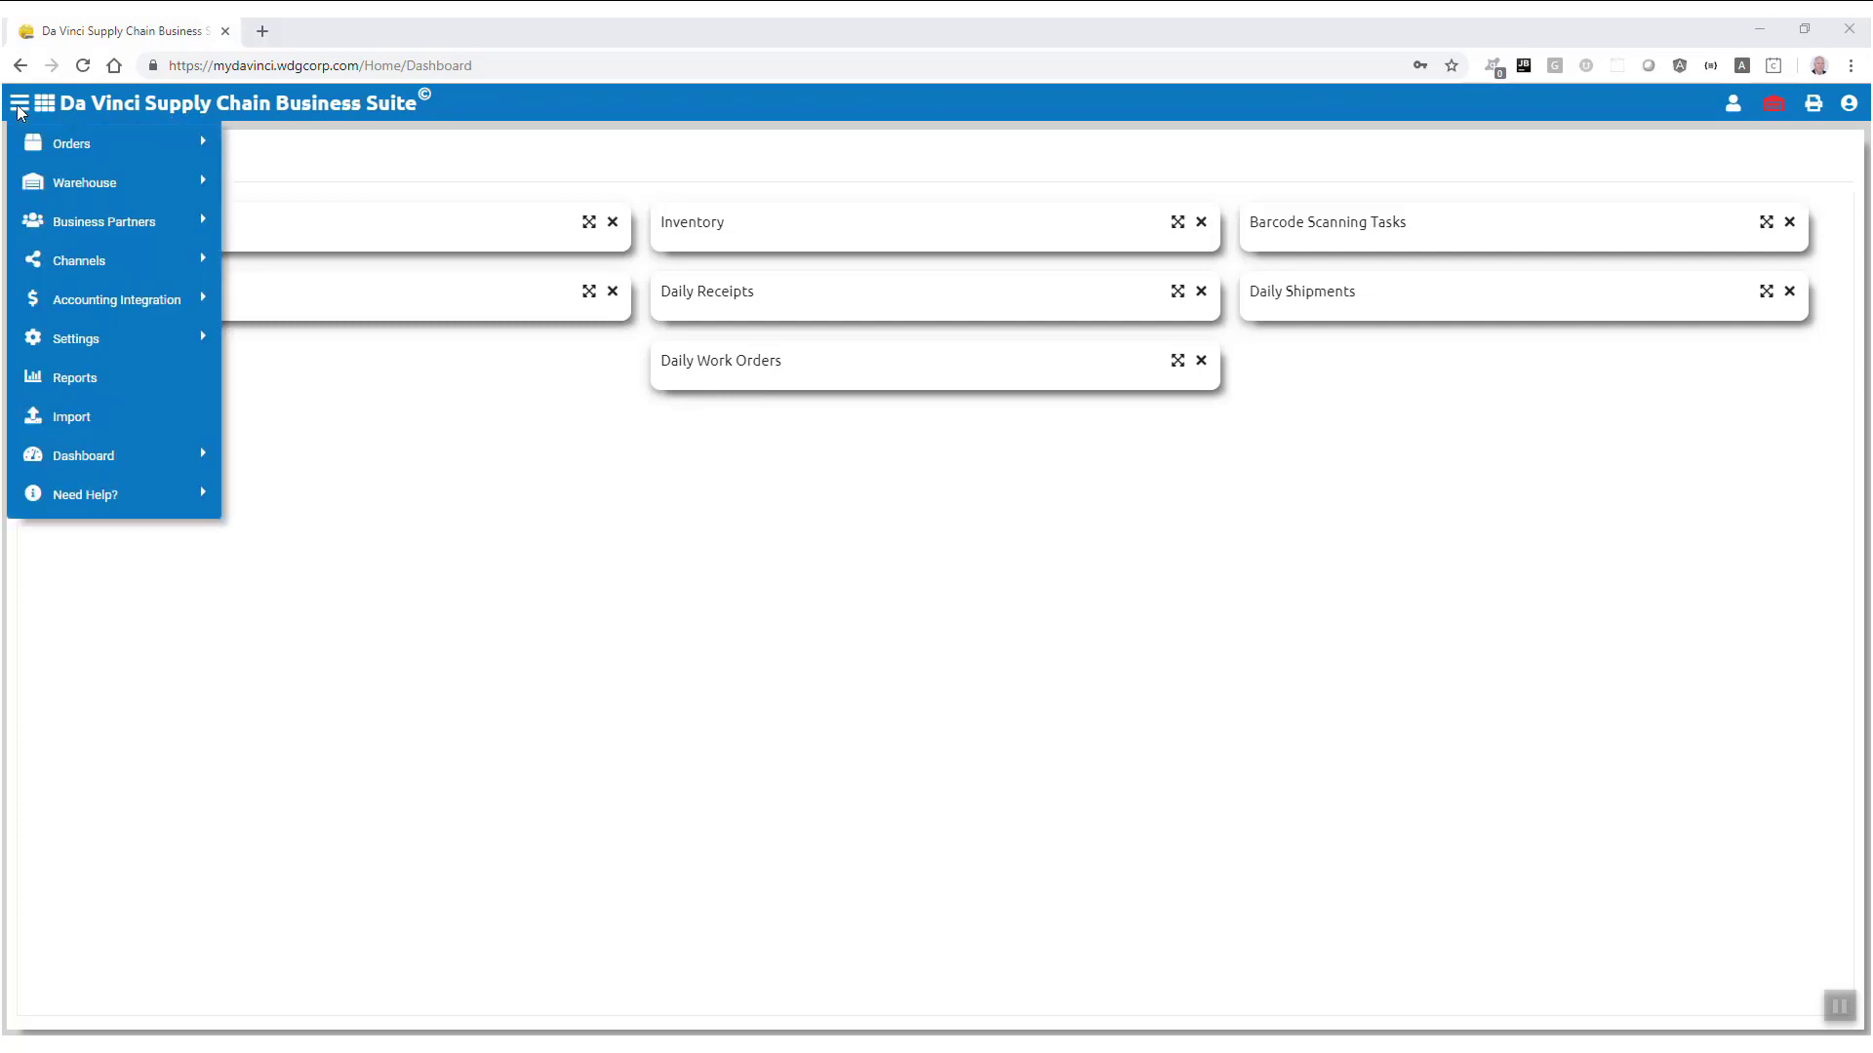
{"action": "mouse_move", "coordinate": [59, 183]}
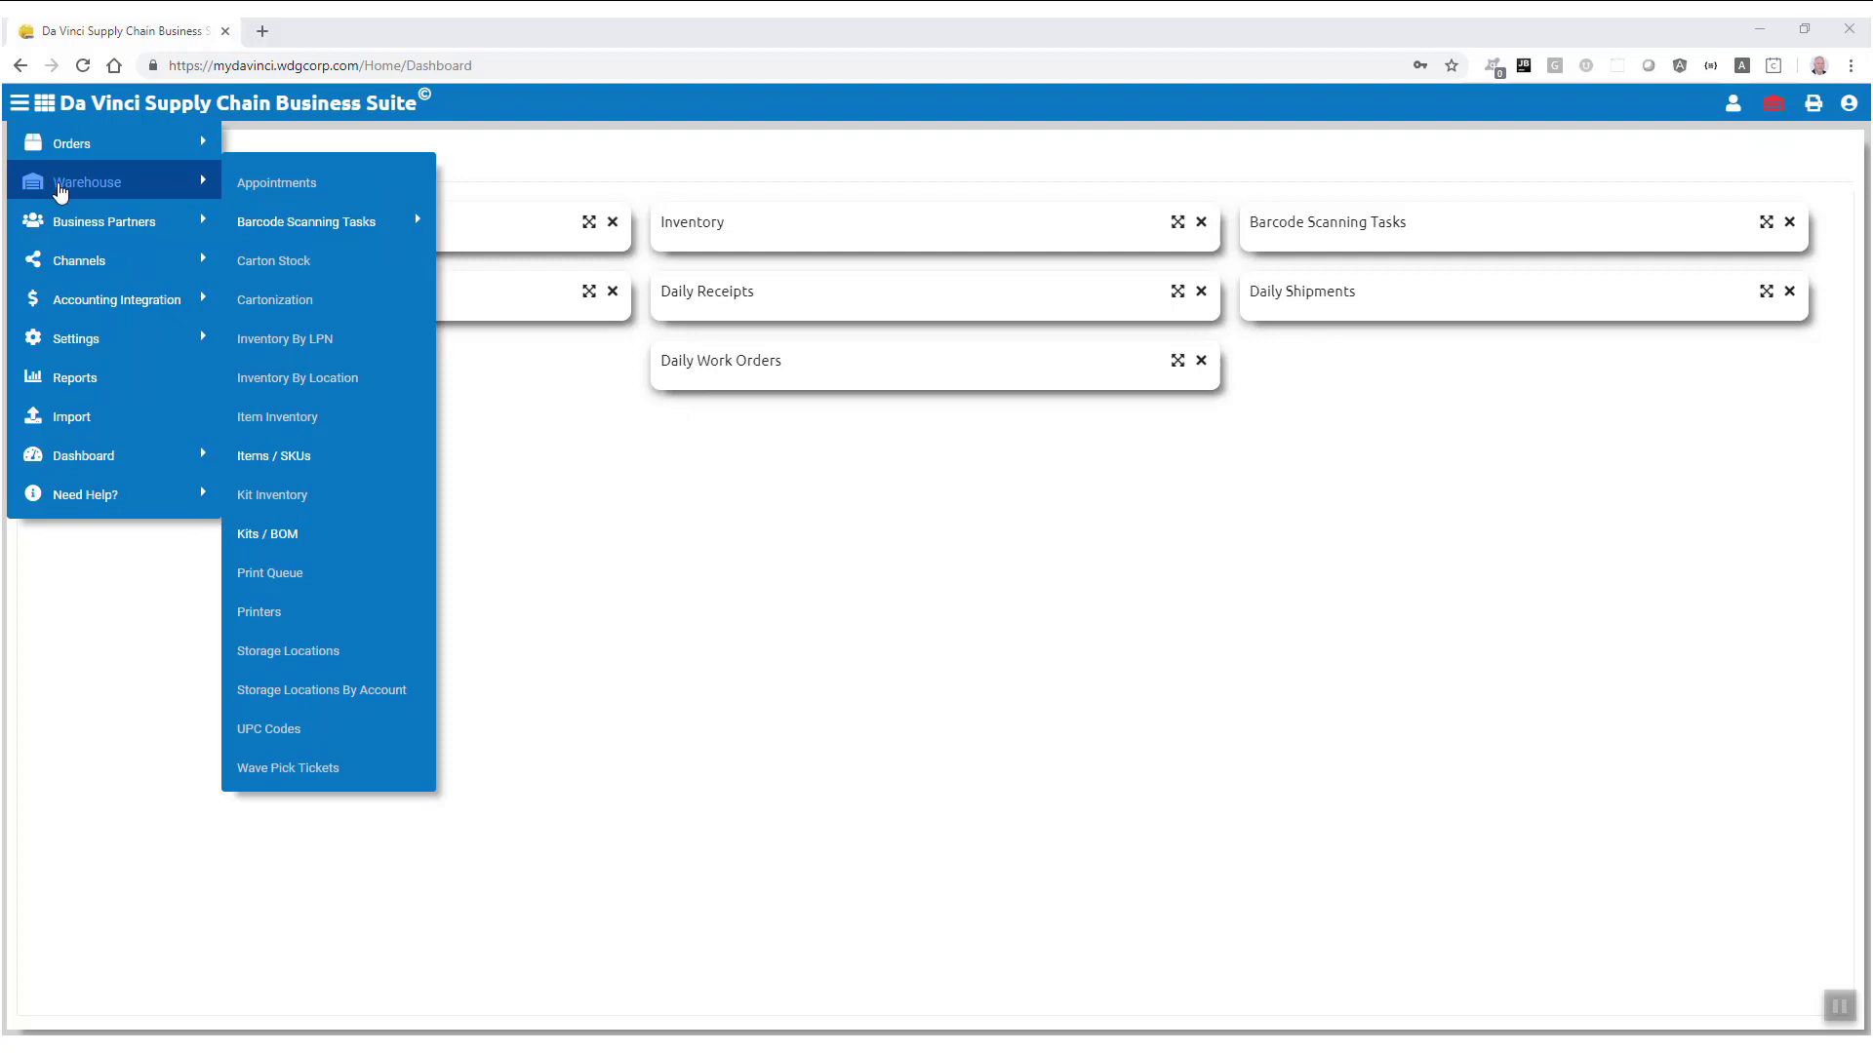
{"action": "mouse_move", "coordinate": [80, 338]}
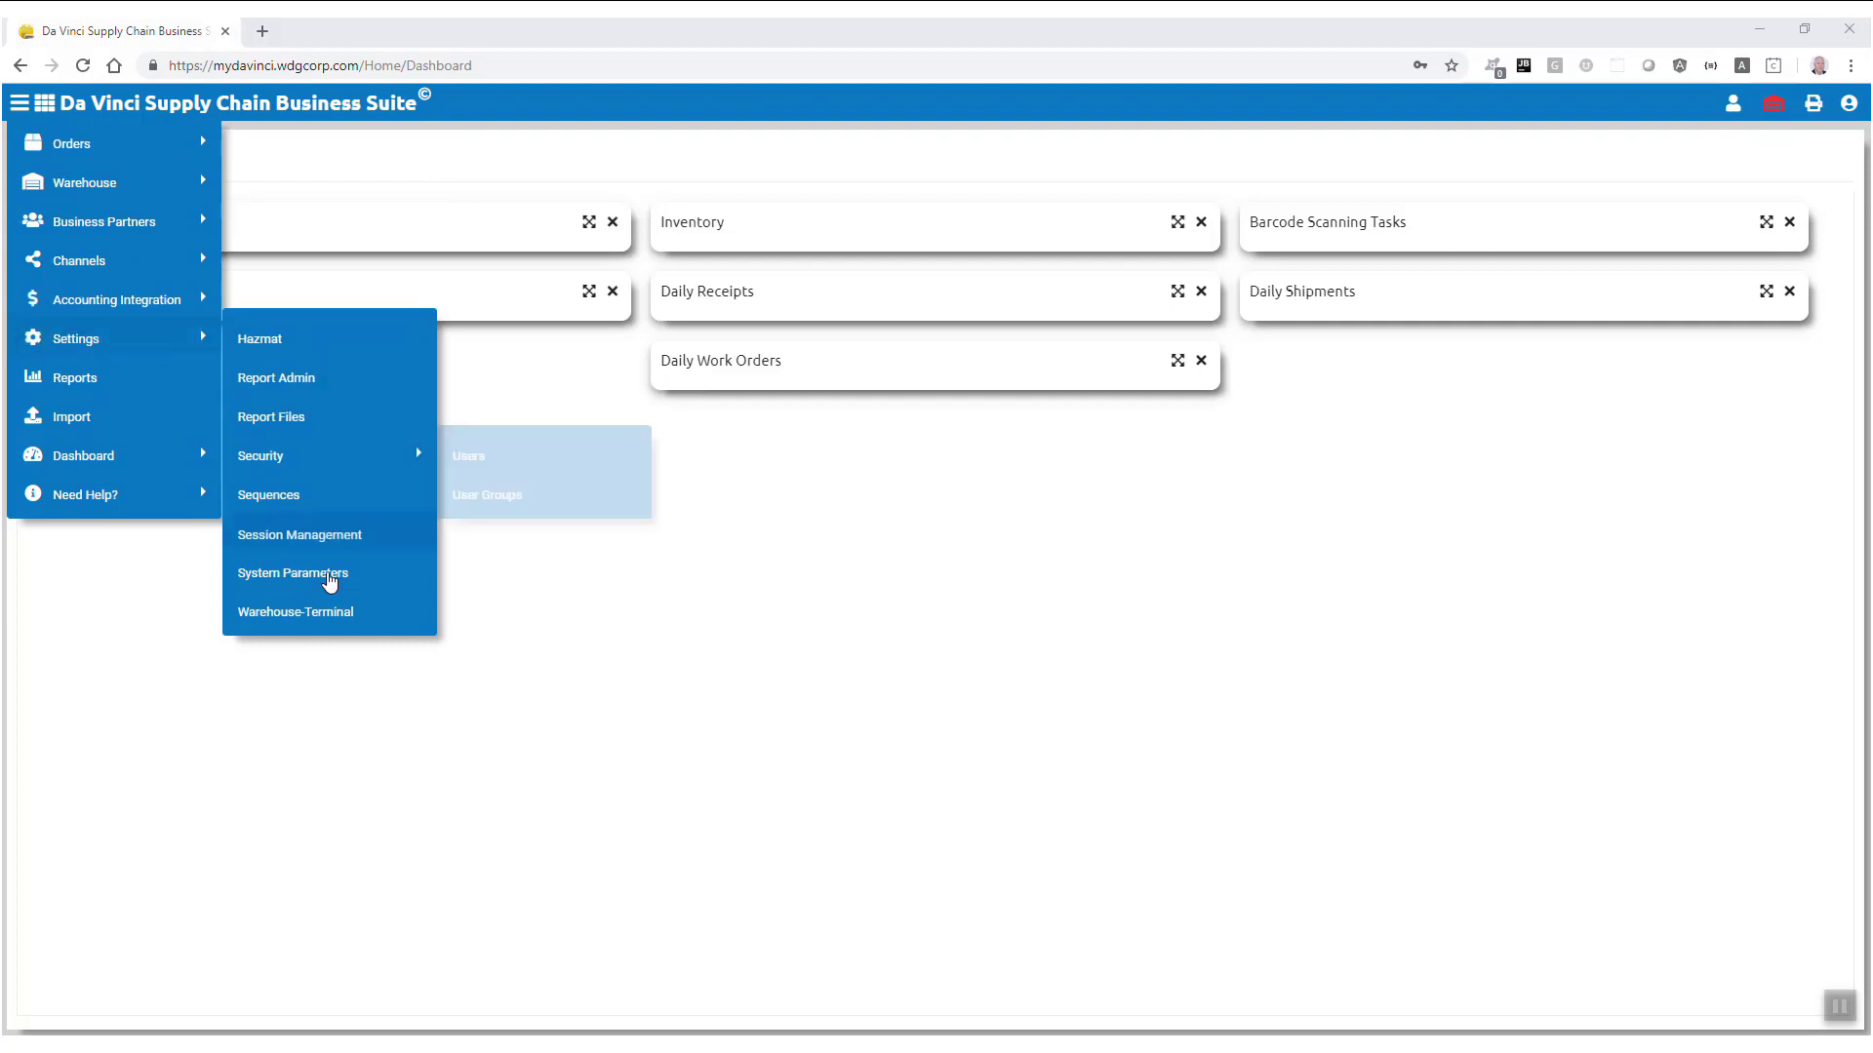
Step: Create a new warehouse named CARSON-CA with mode Barcode Scanning
{"action": "left_click", "coordinate": [330, 611]}
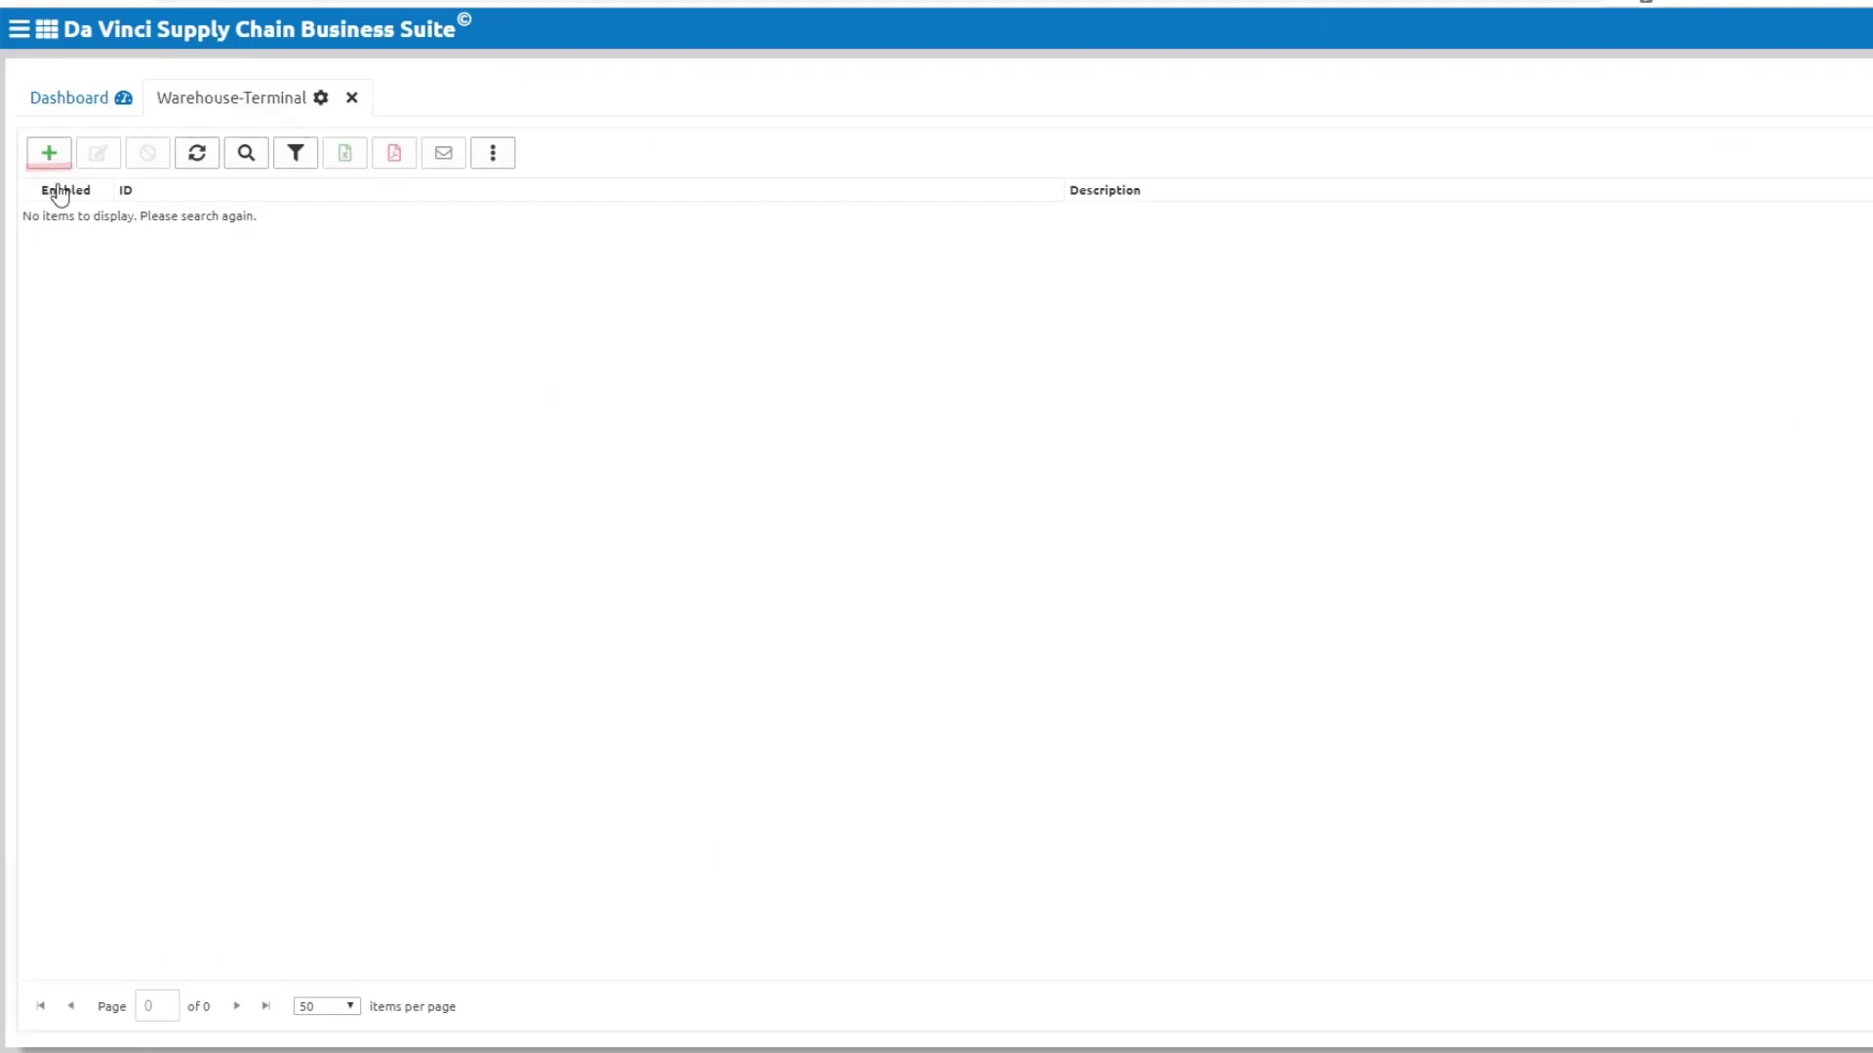
{"action": "left_click", "coordinate": [49, 153]}
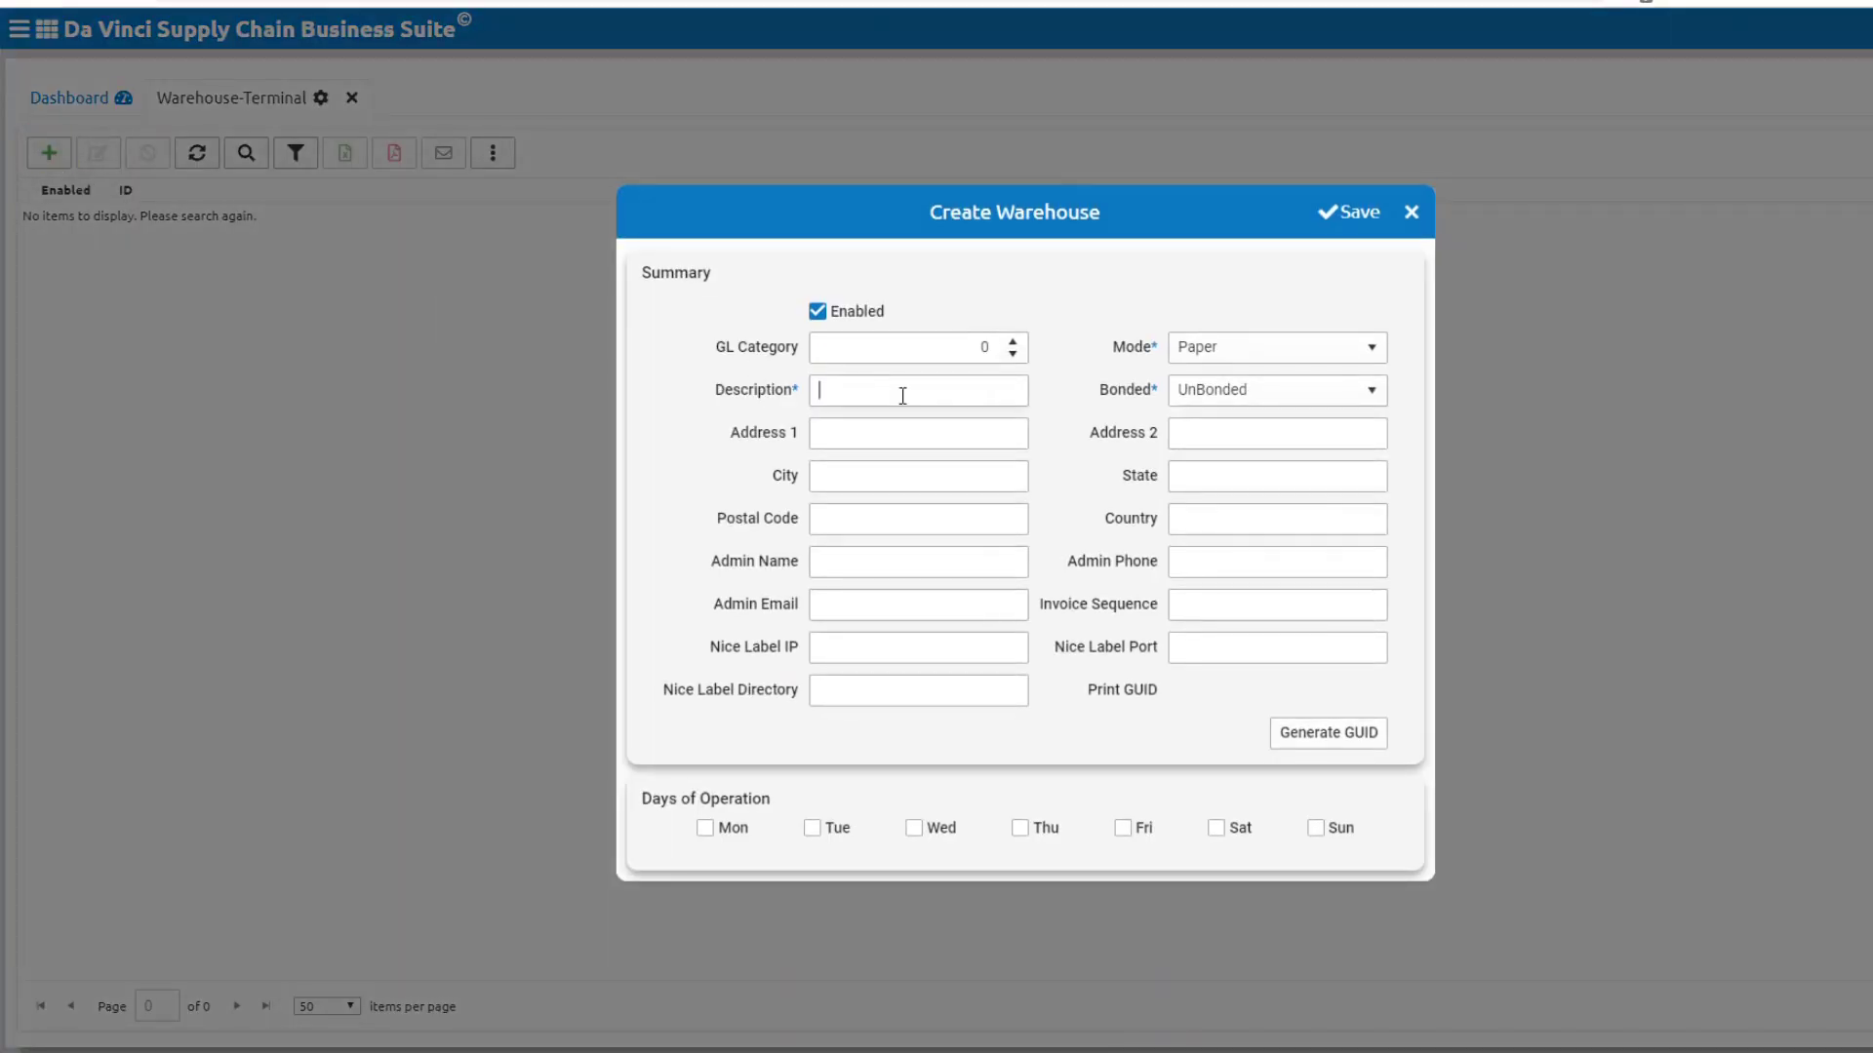
{"action": "type", "text": "CARSON-CA"}
{"action": "left_click", "coordinate": [1330, 353]}
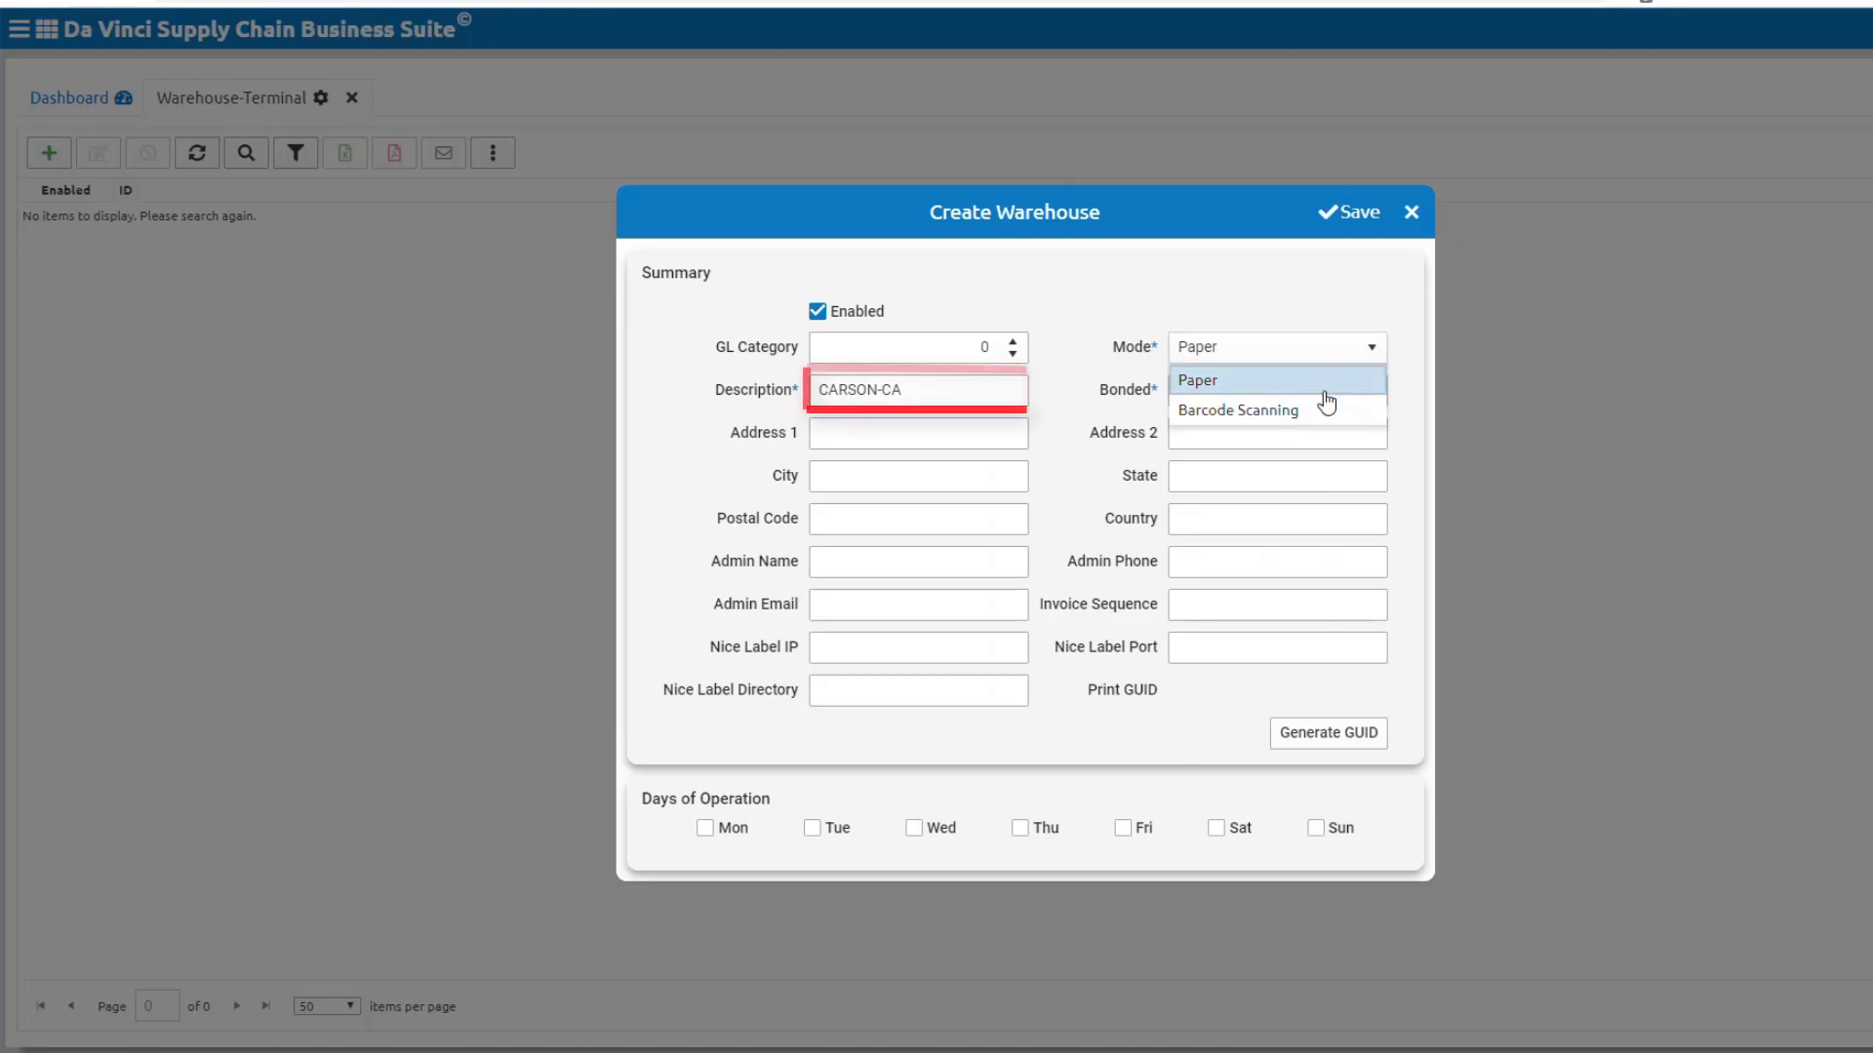
{"action": "left_click", "coordinate": [1319, 410]}
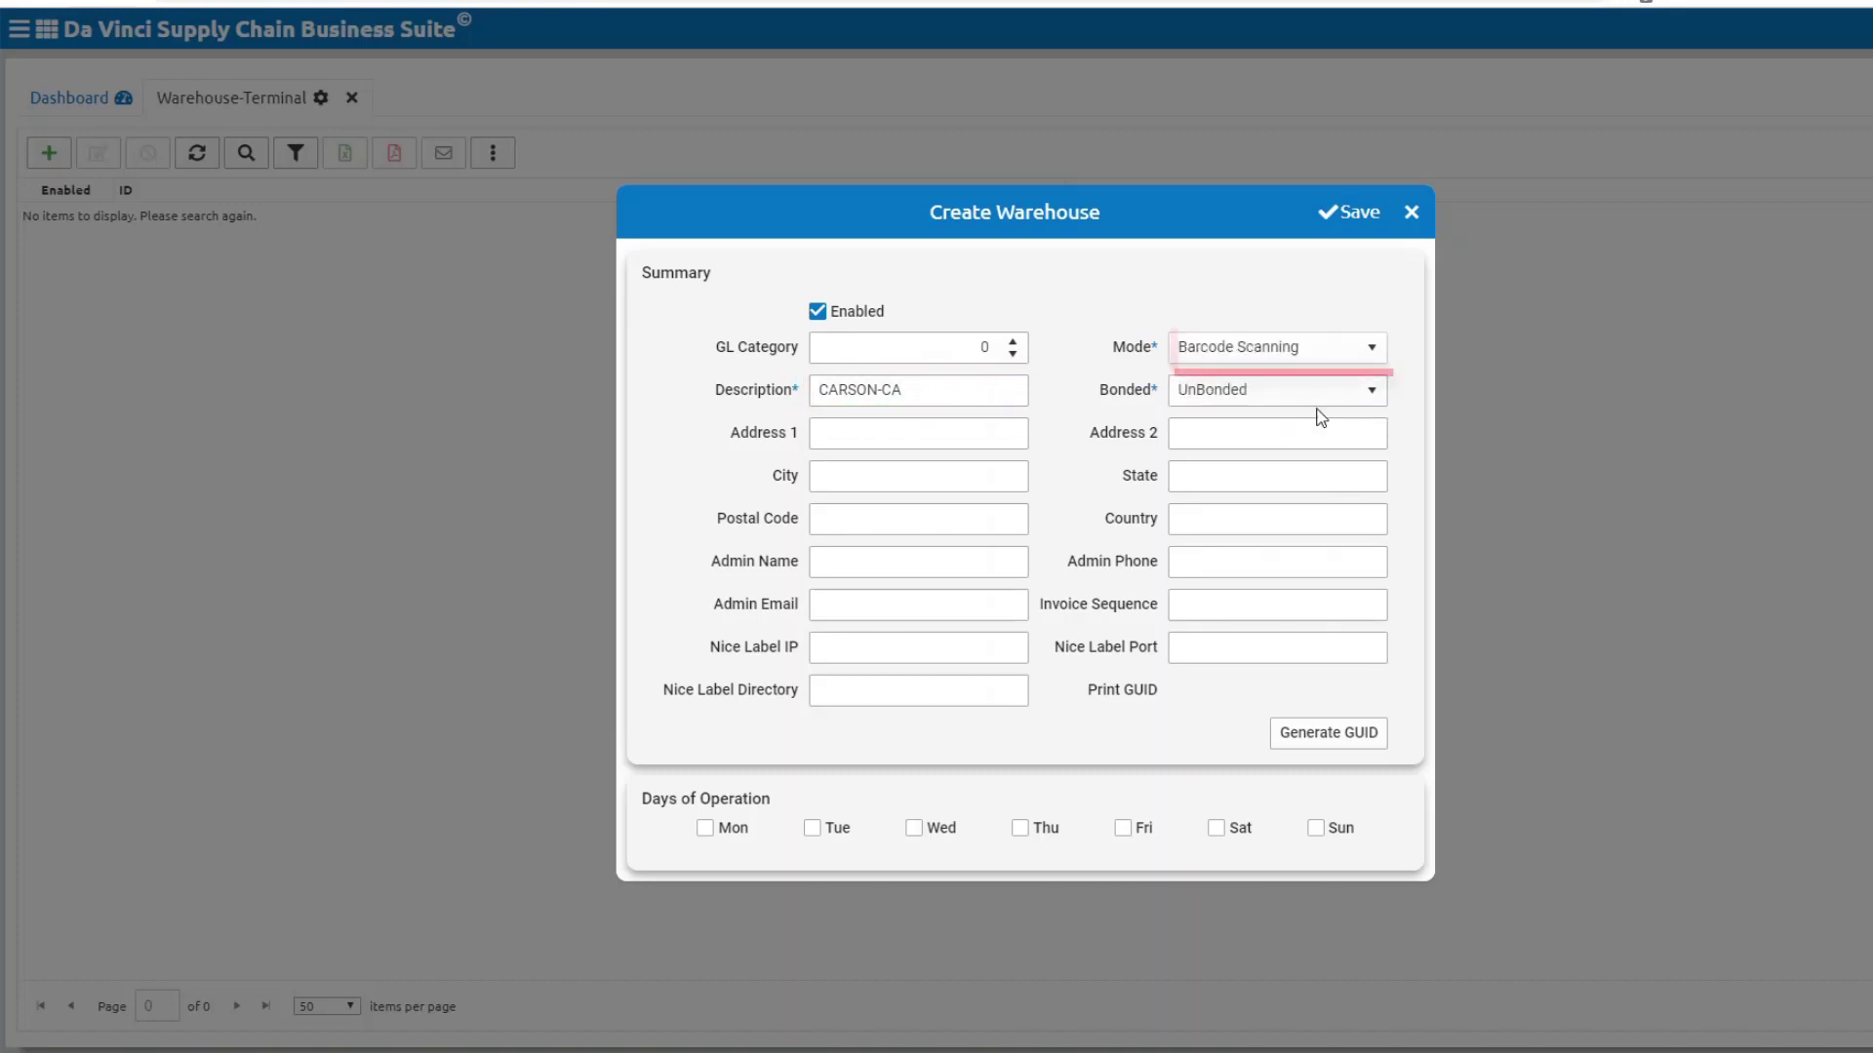
Step: Make CARSON-CA operate Monday through Friday and save it
{"action": "left_click", "coordinate": [708, 835]}
{"action": "left_click", "coordinate": [810, 832]}
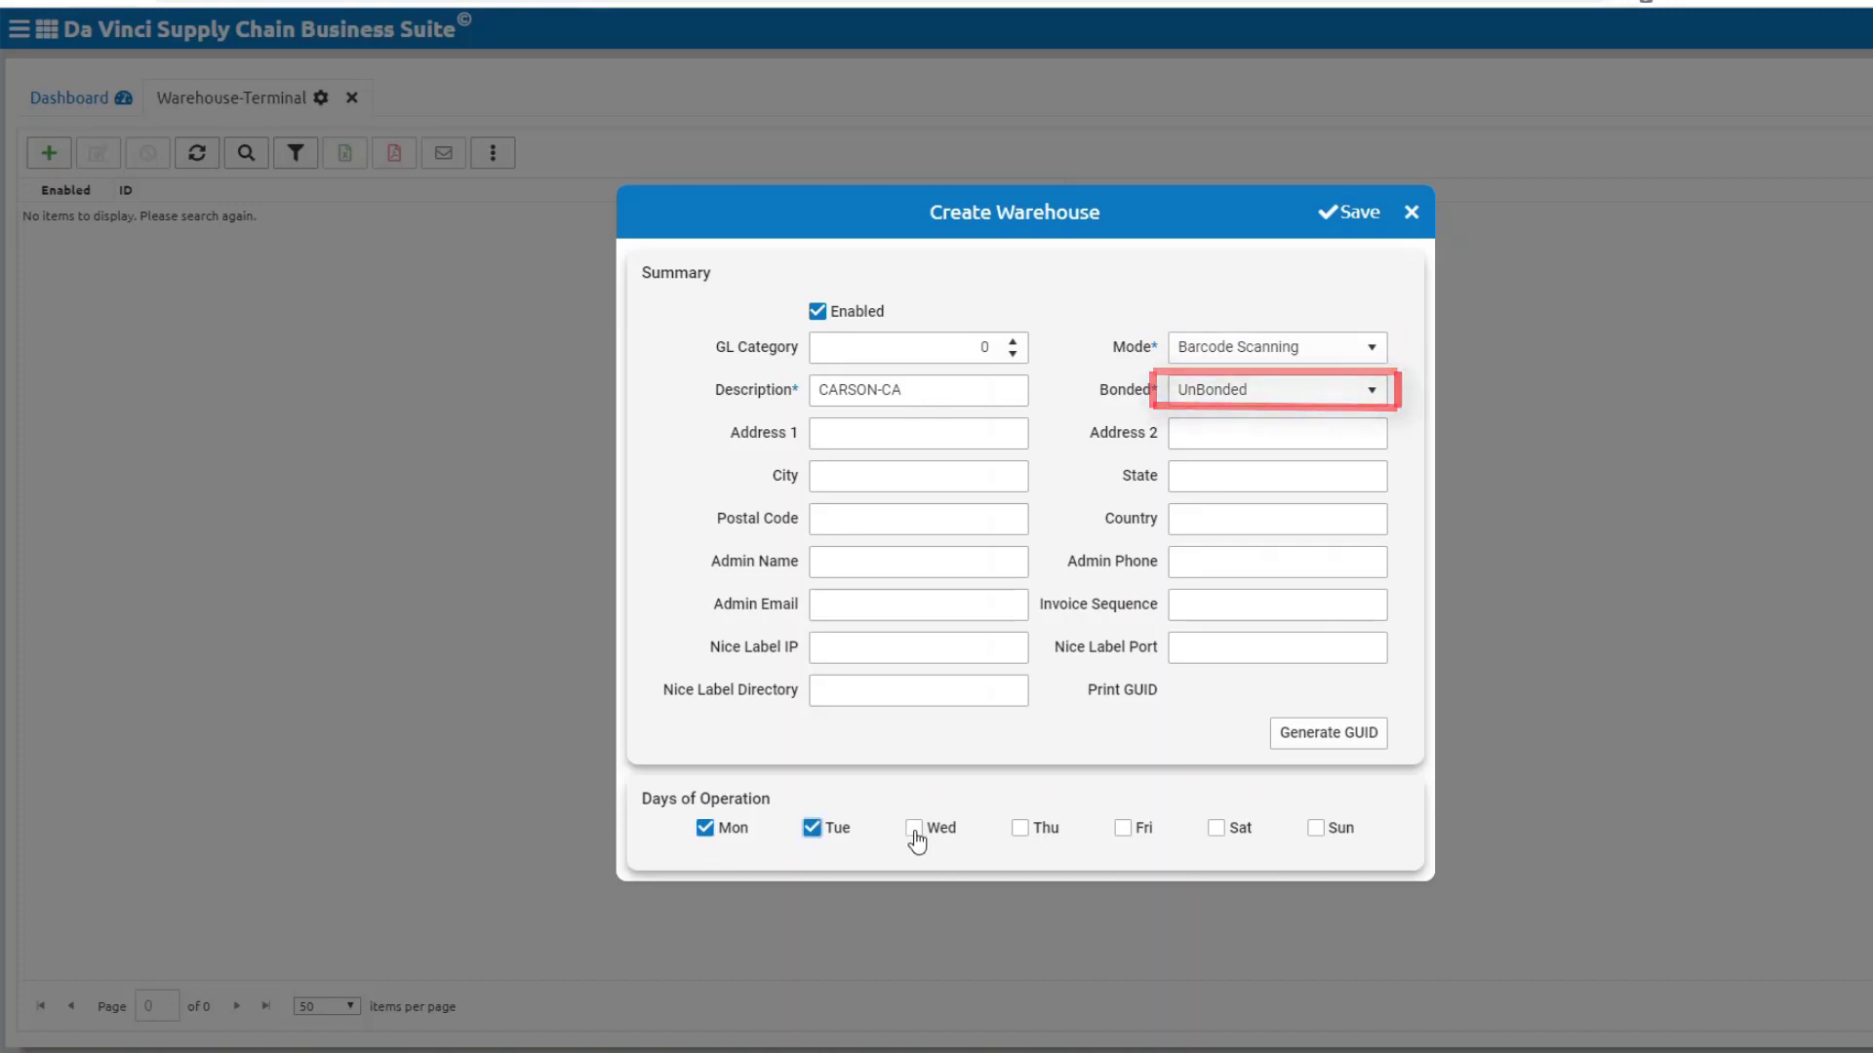
{"action": "left_click", "coordinate": [915, 835]}
{"action": "left_click", "coordinate": [1020, 832]}
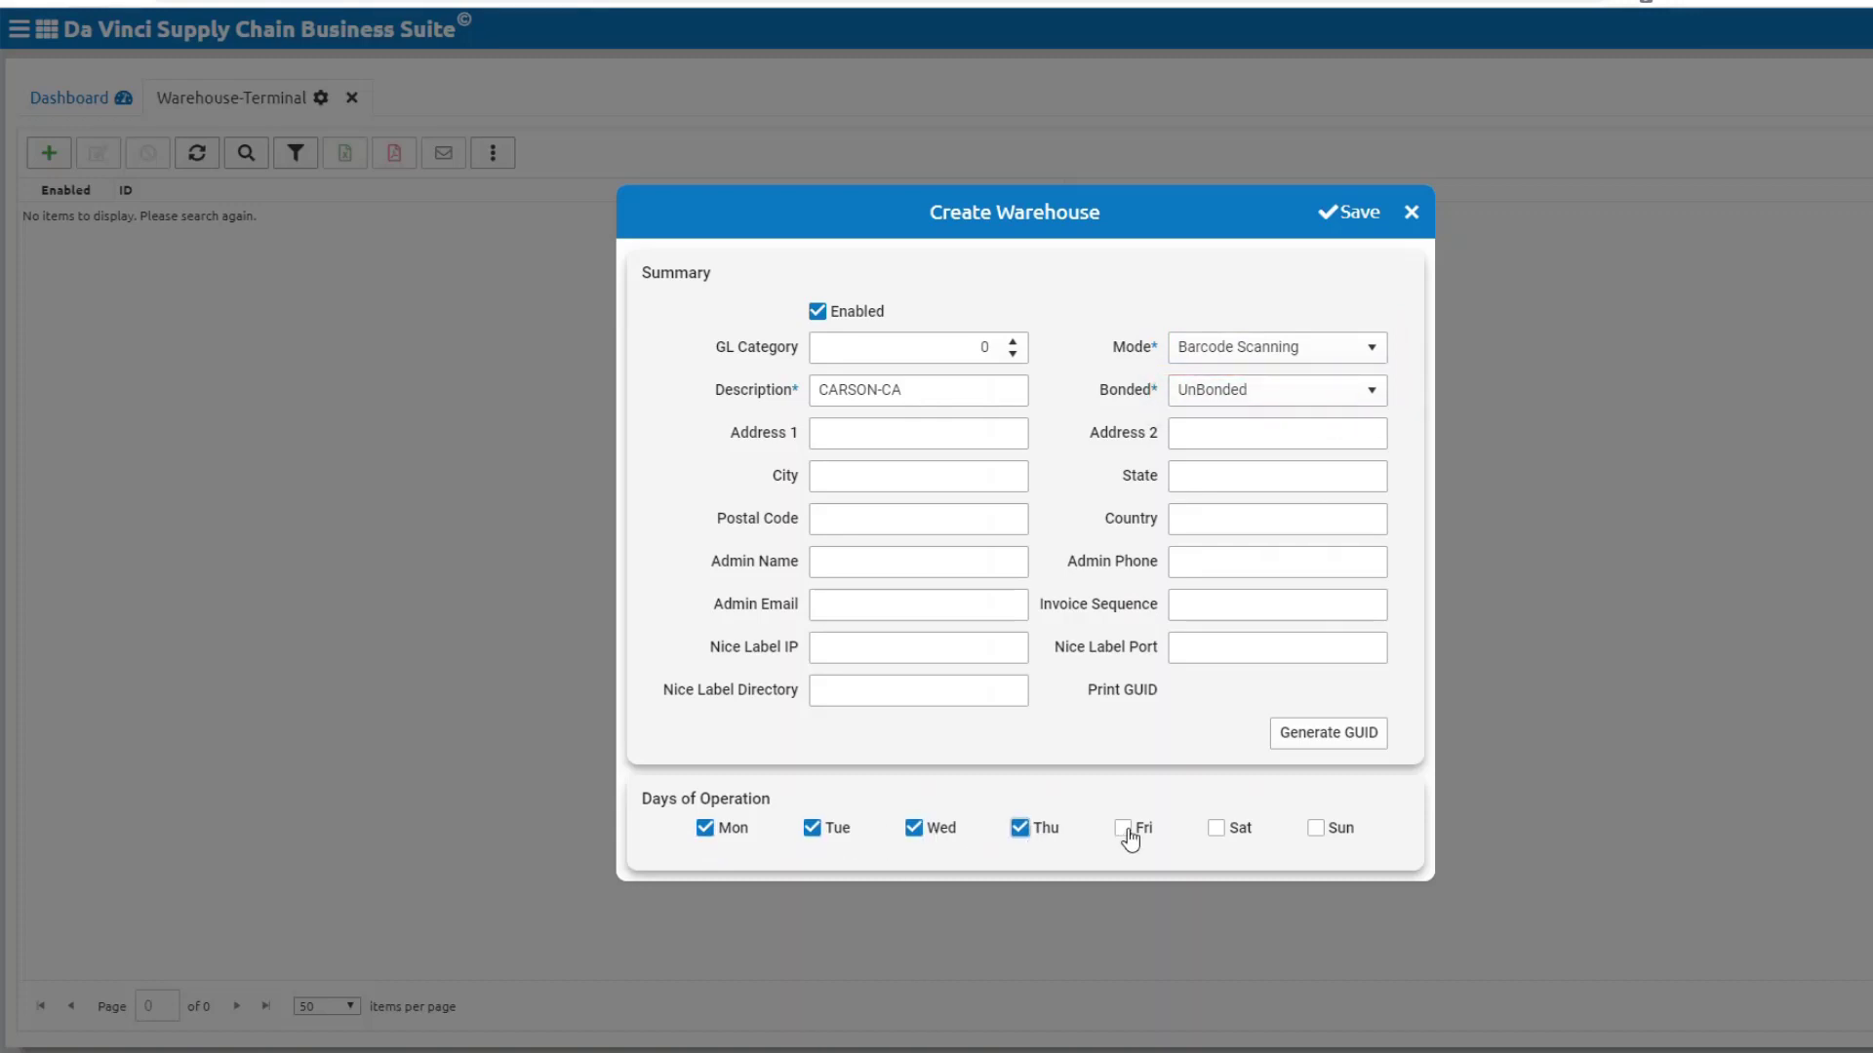
{"action": "left_click", "coordinate": [1127, 833]}
{"action": "left_click", "coordinate": [1355, 212]}
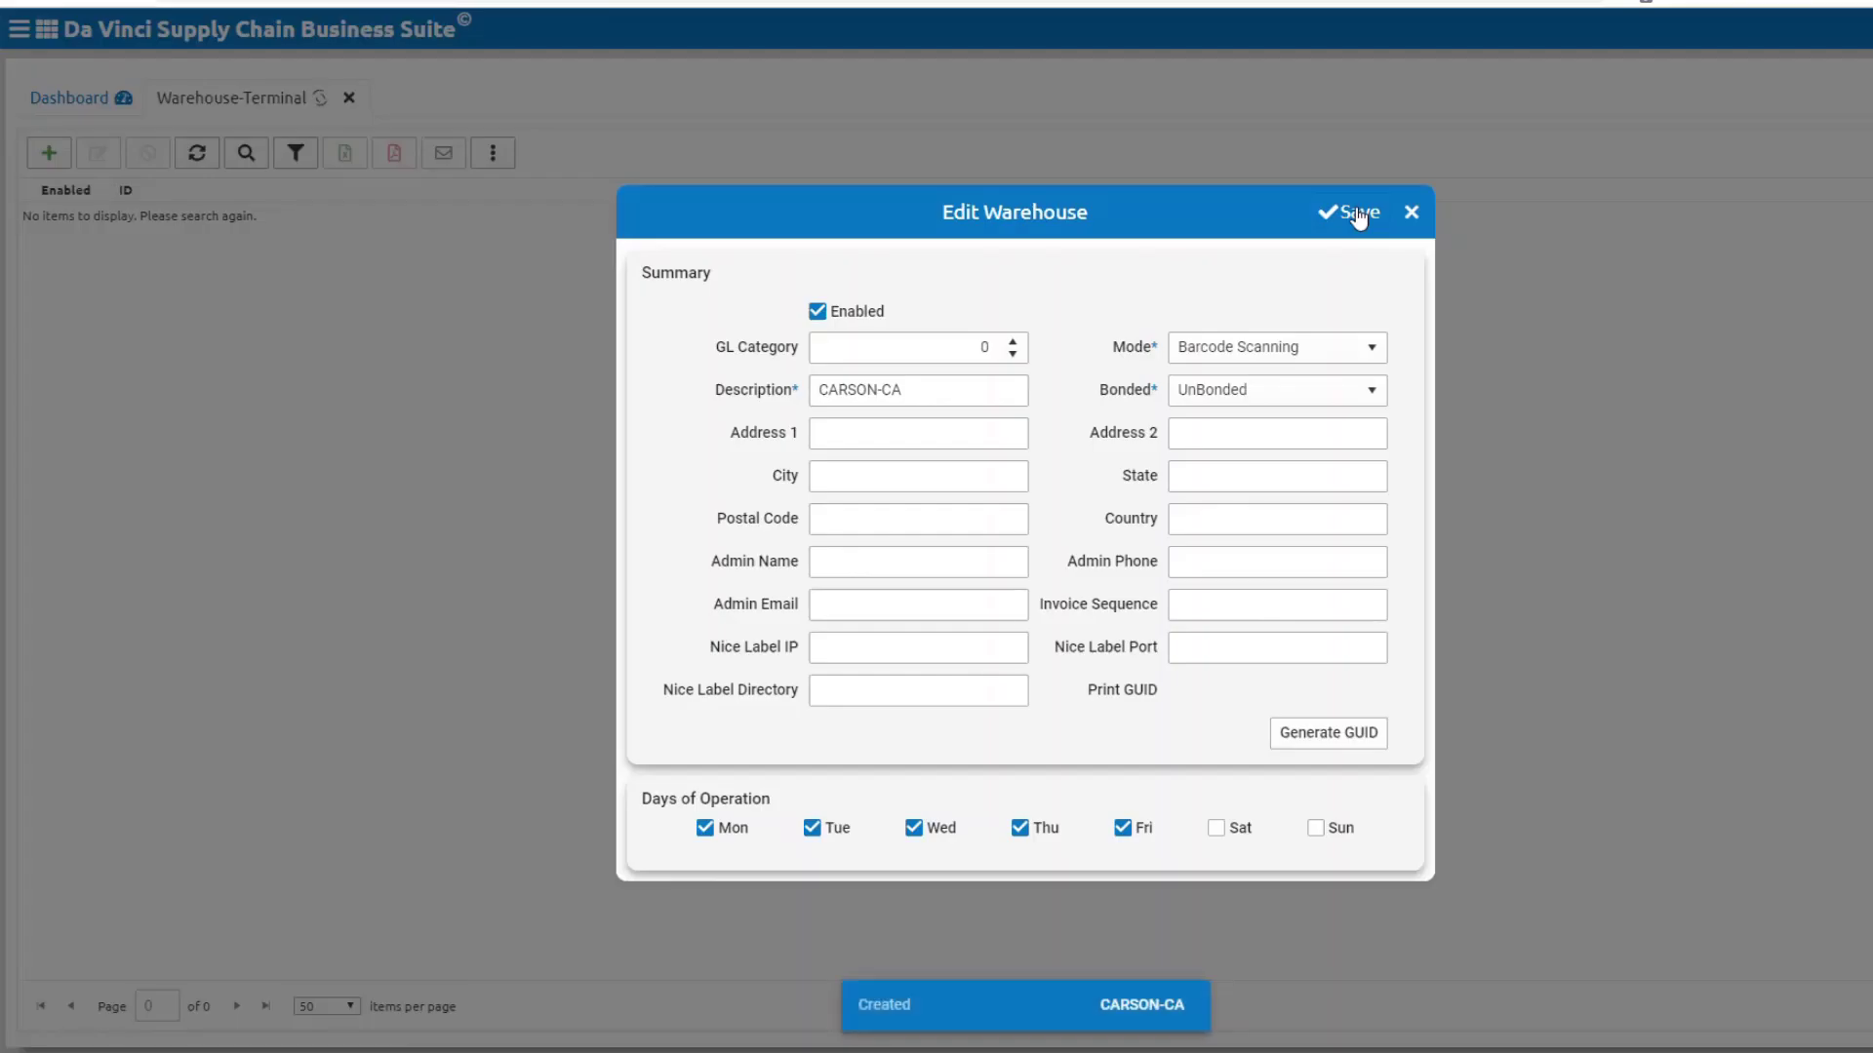
{"action": "left_click", "coordinate": [1411, 212]}
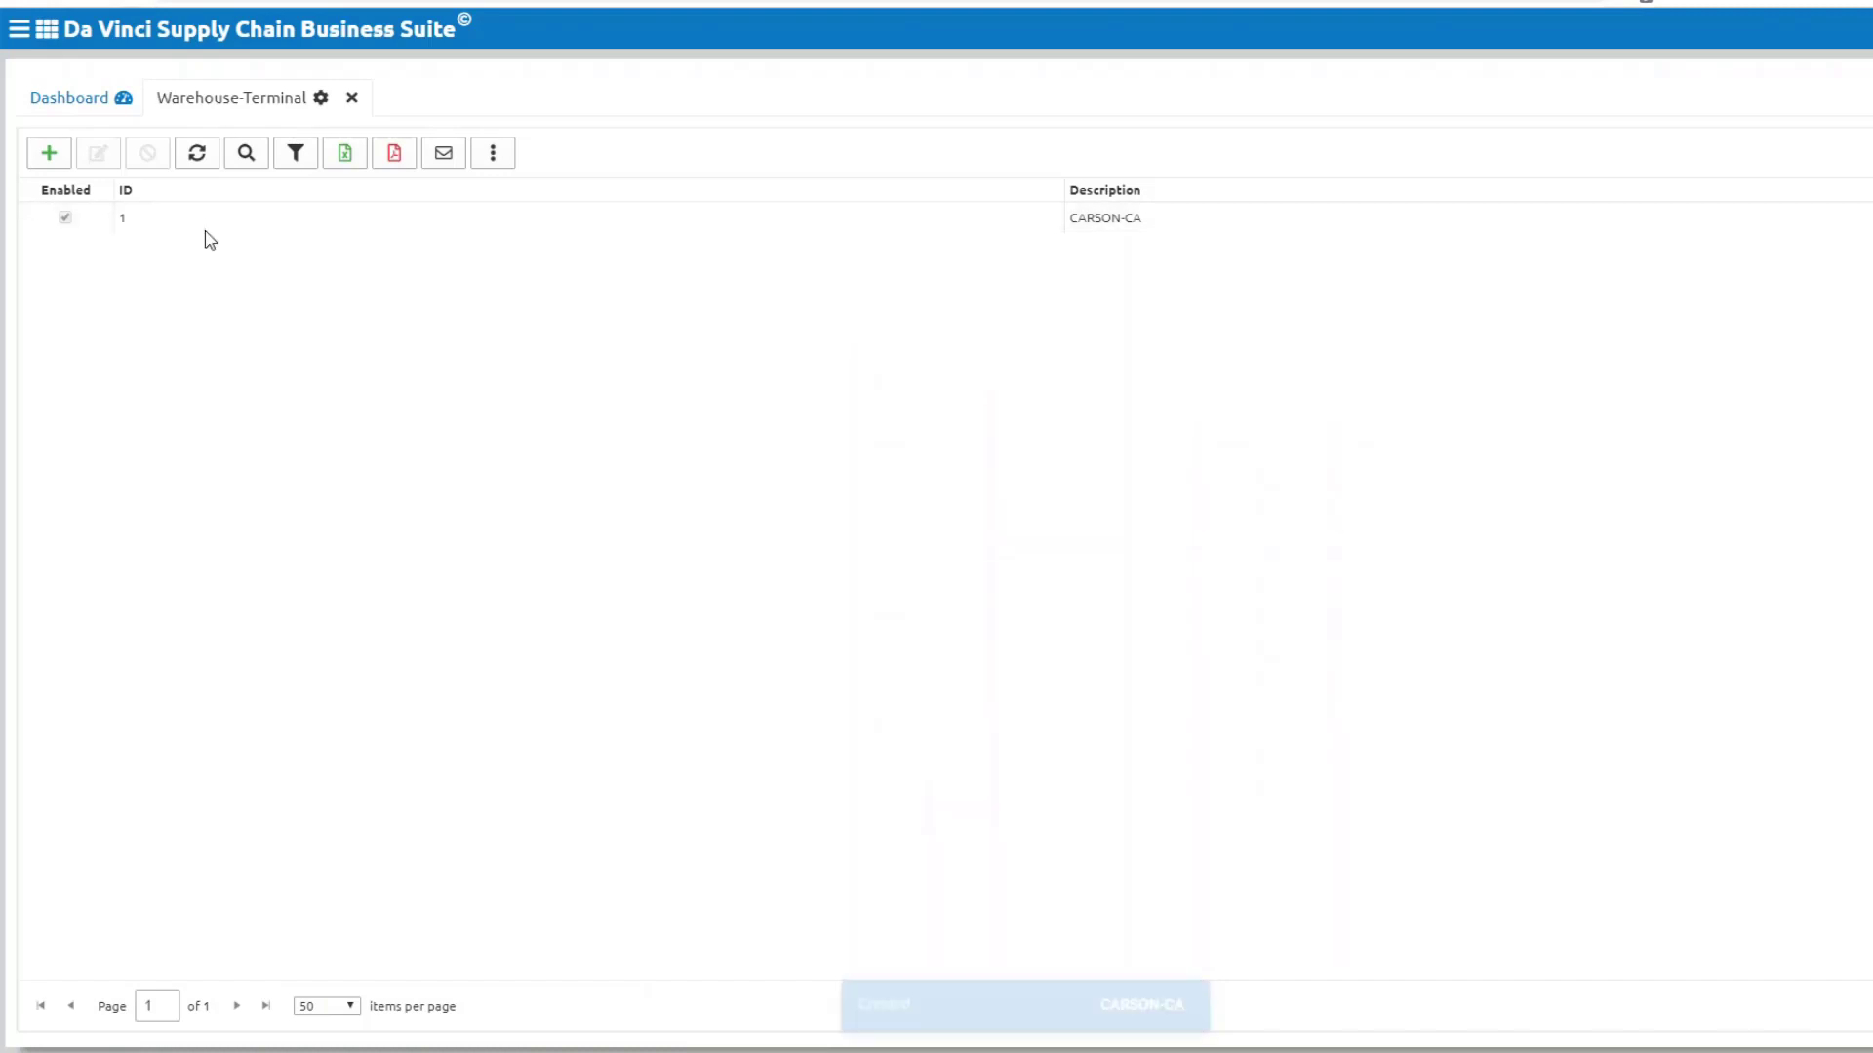
Step: Start a second warehouse, EDISON-NJ, and set its mode to Barcode Scanning
{"action": "left_click", "coordinate": [49, 153]}
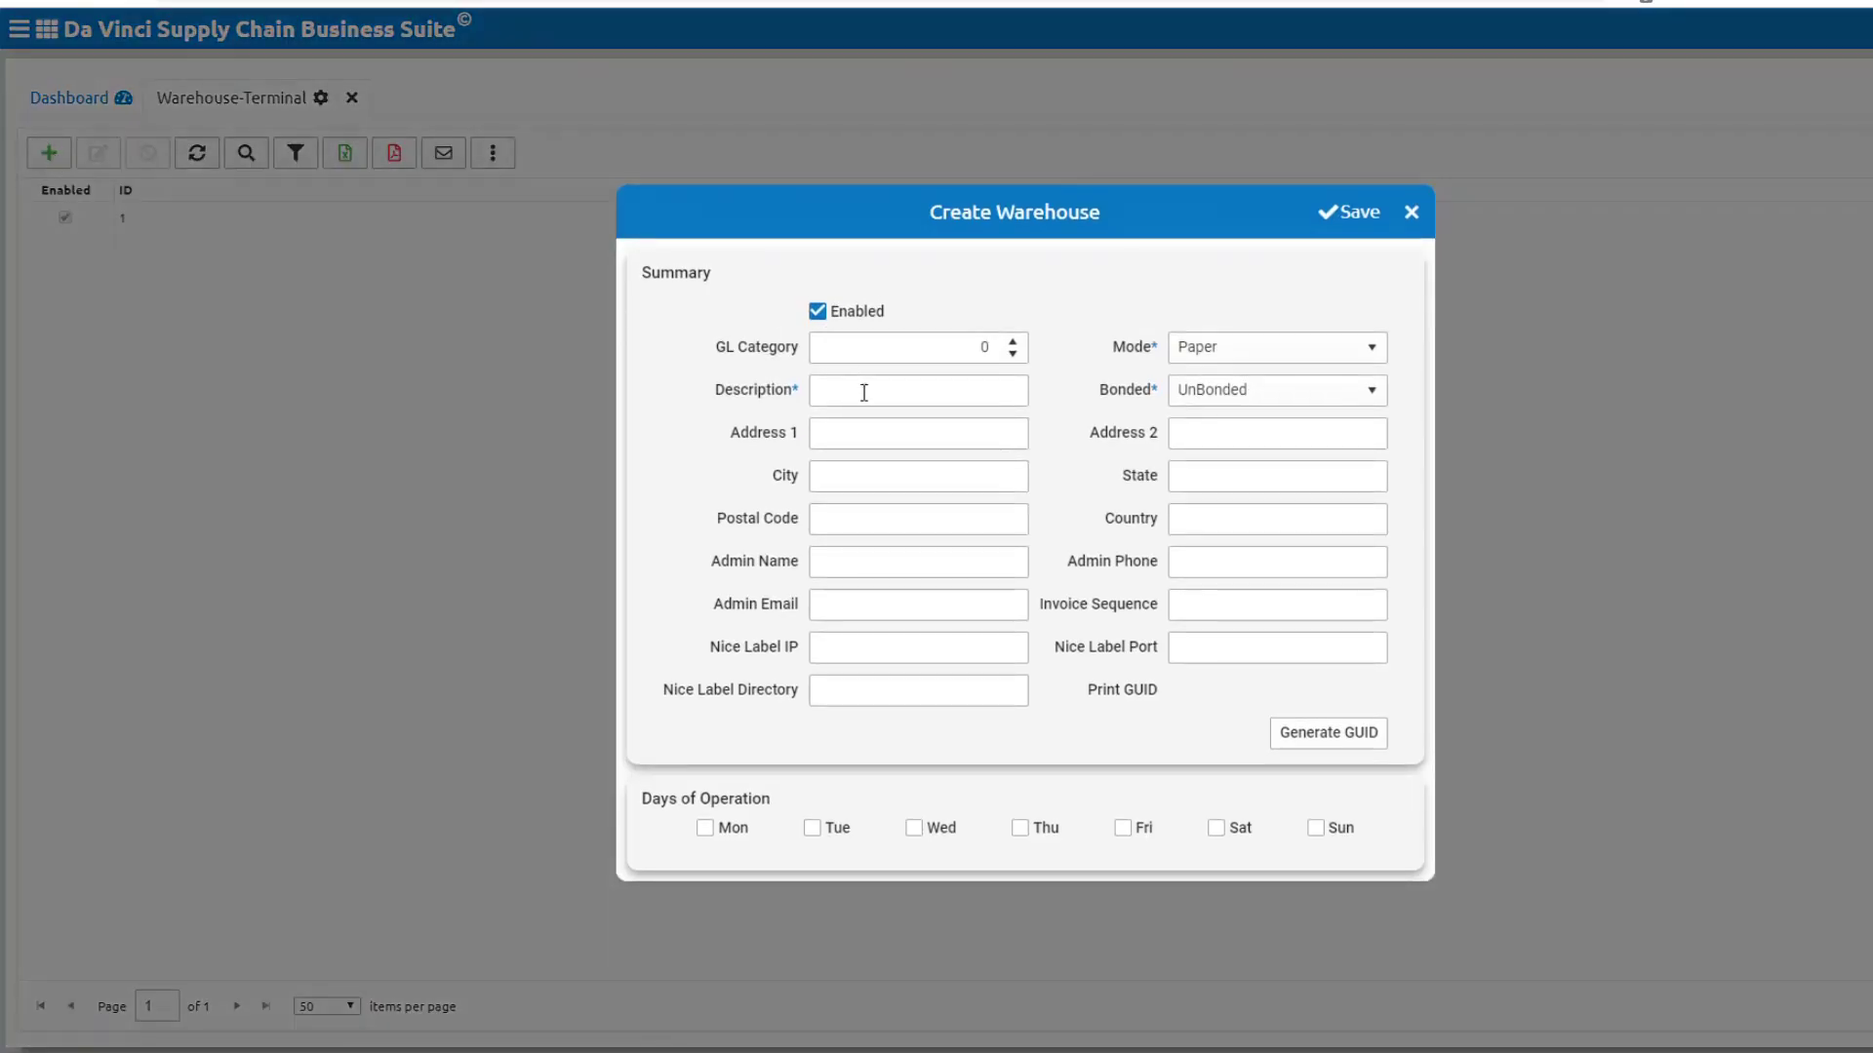
{"action": "left_click", "coordinate": [865, 393]}
{"action": "type", "text": "EDISON-NJ"}
{"action": "left_click", "coordinate": [1191, 357]}
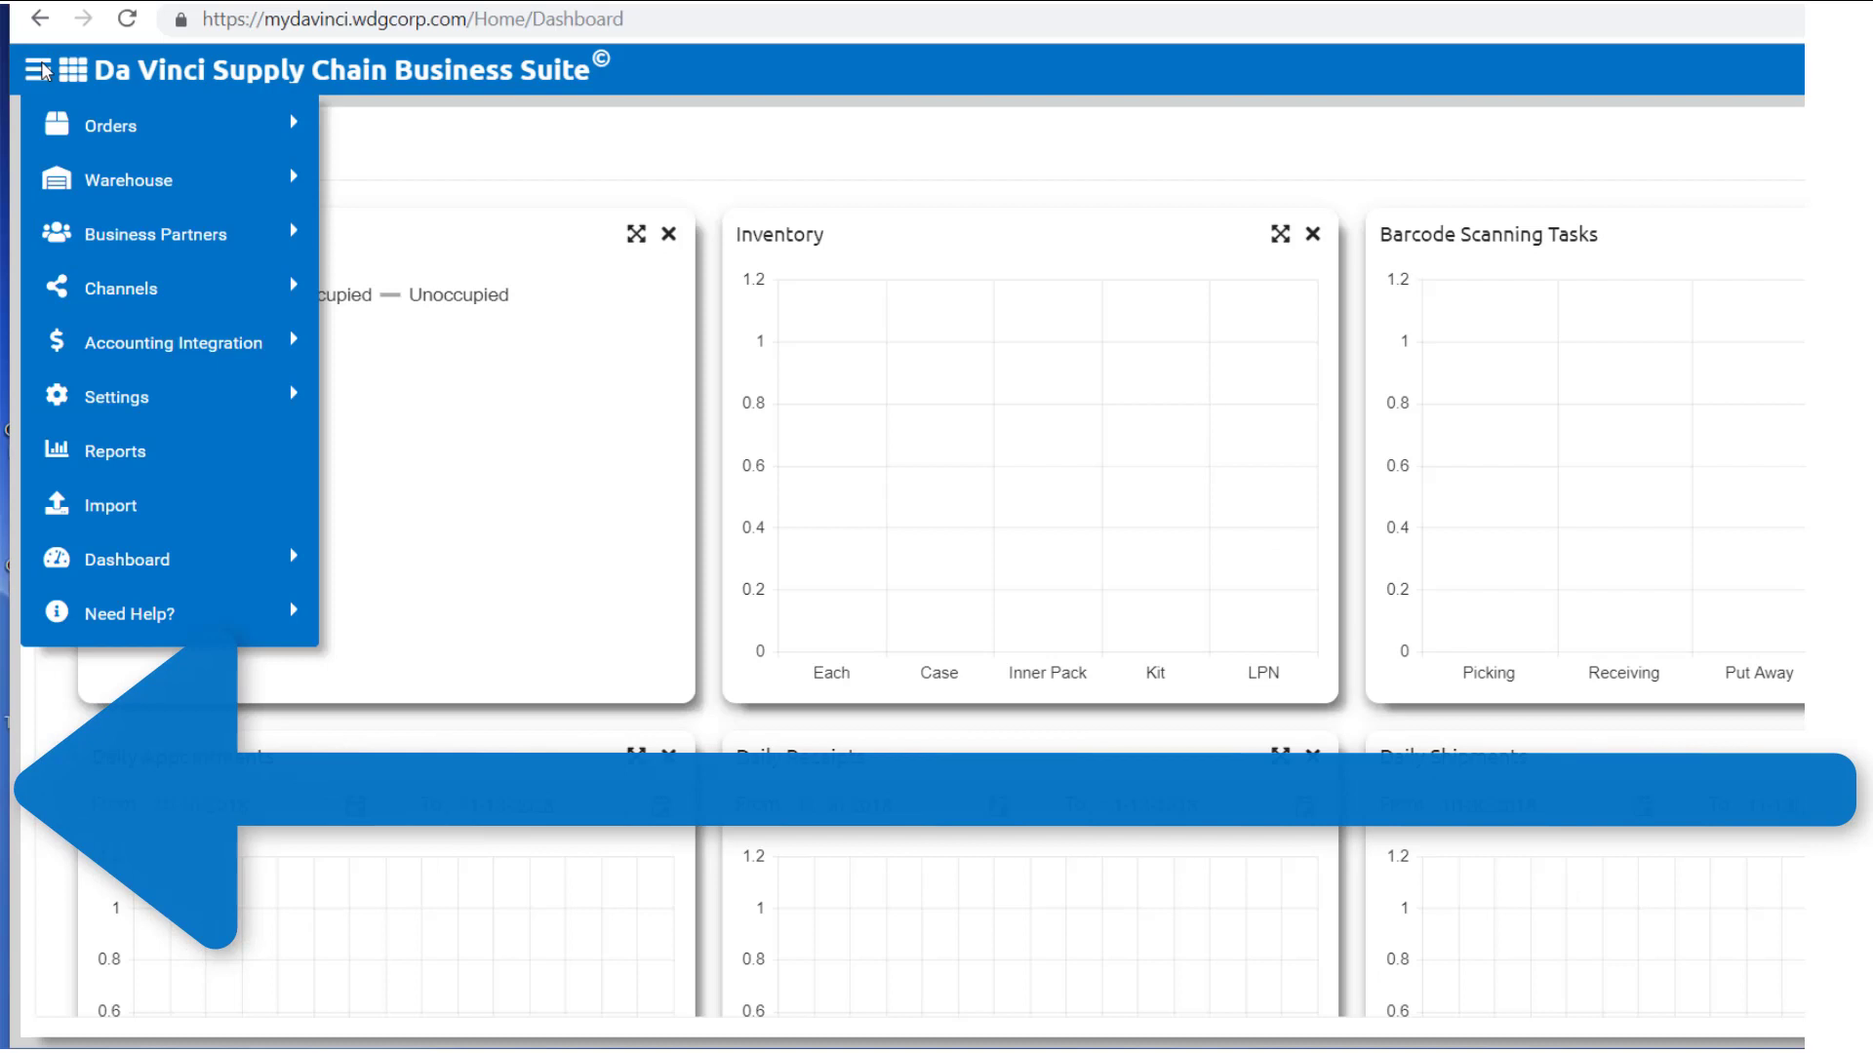
Step: Open the Business Partners accounts list showing the CW LOGISTICS account
{"action": "left_click", "coordinate": [42, 70]}
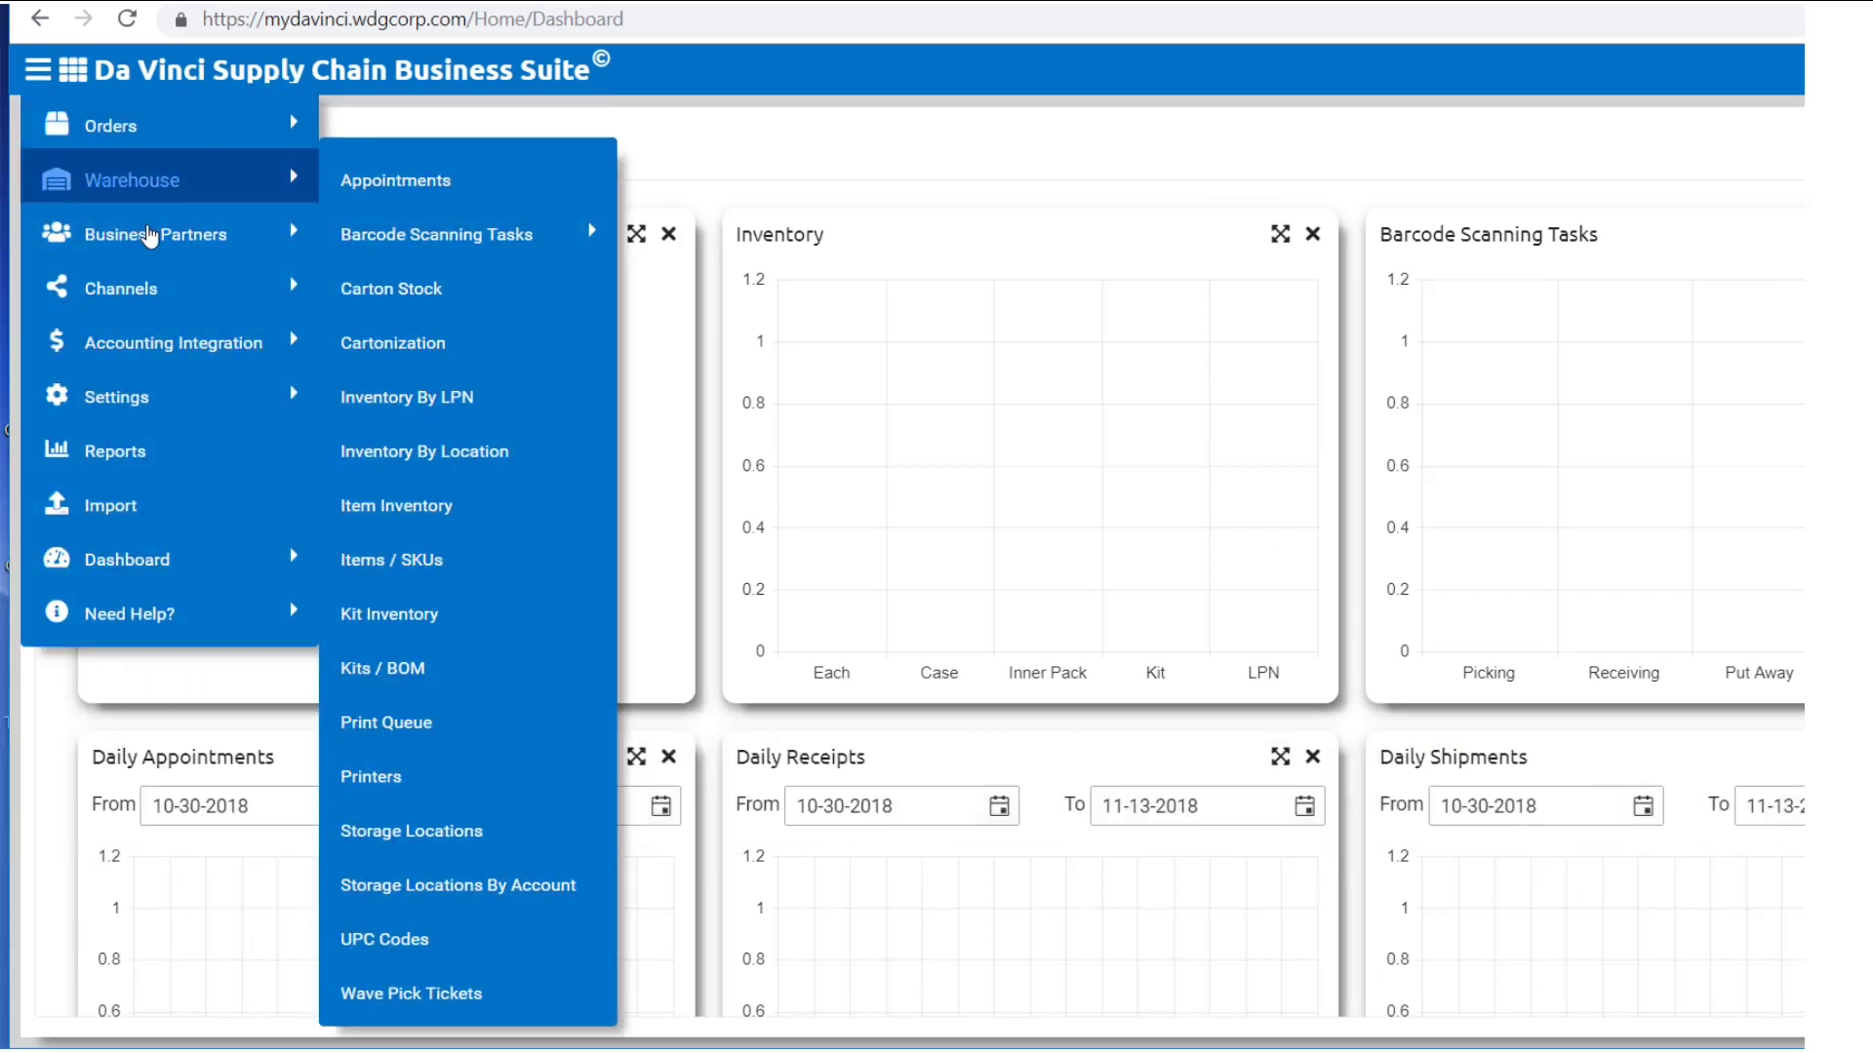
{"action": "mouse_move", "coordinate": [146, 237]}
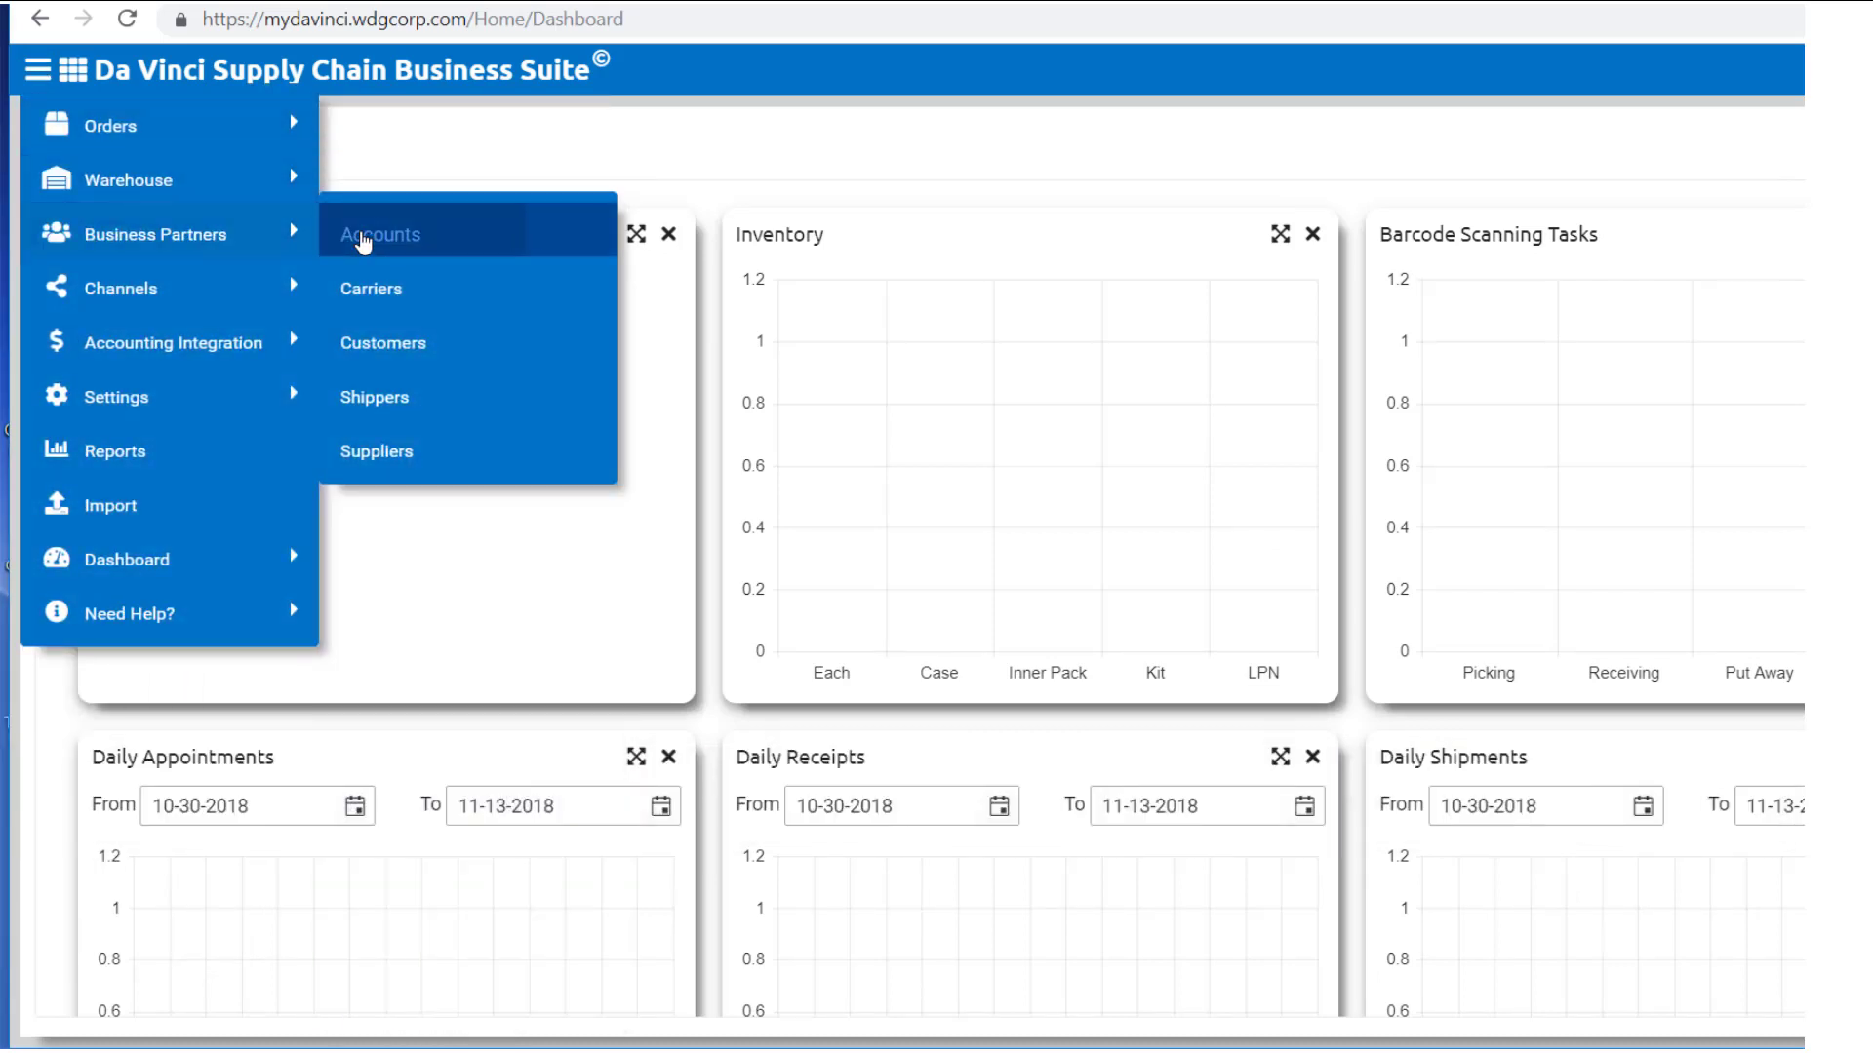
{"action": "left_click", "coordinate": [359, 236]}
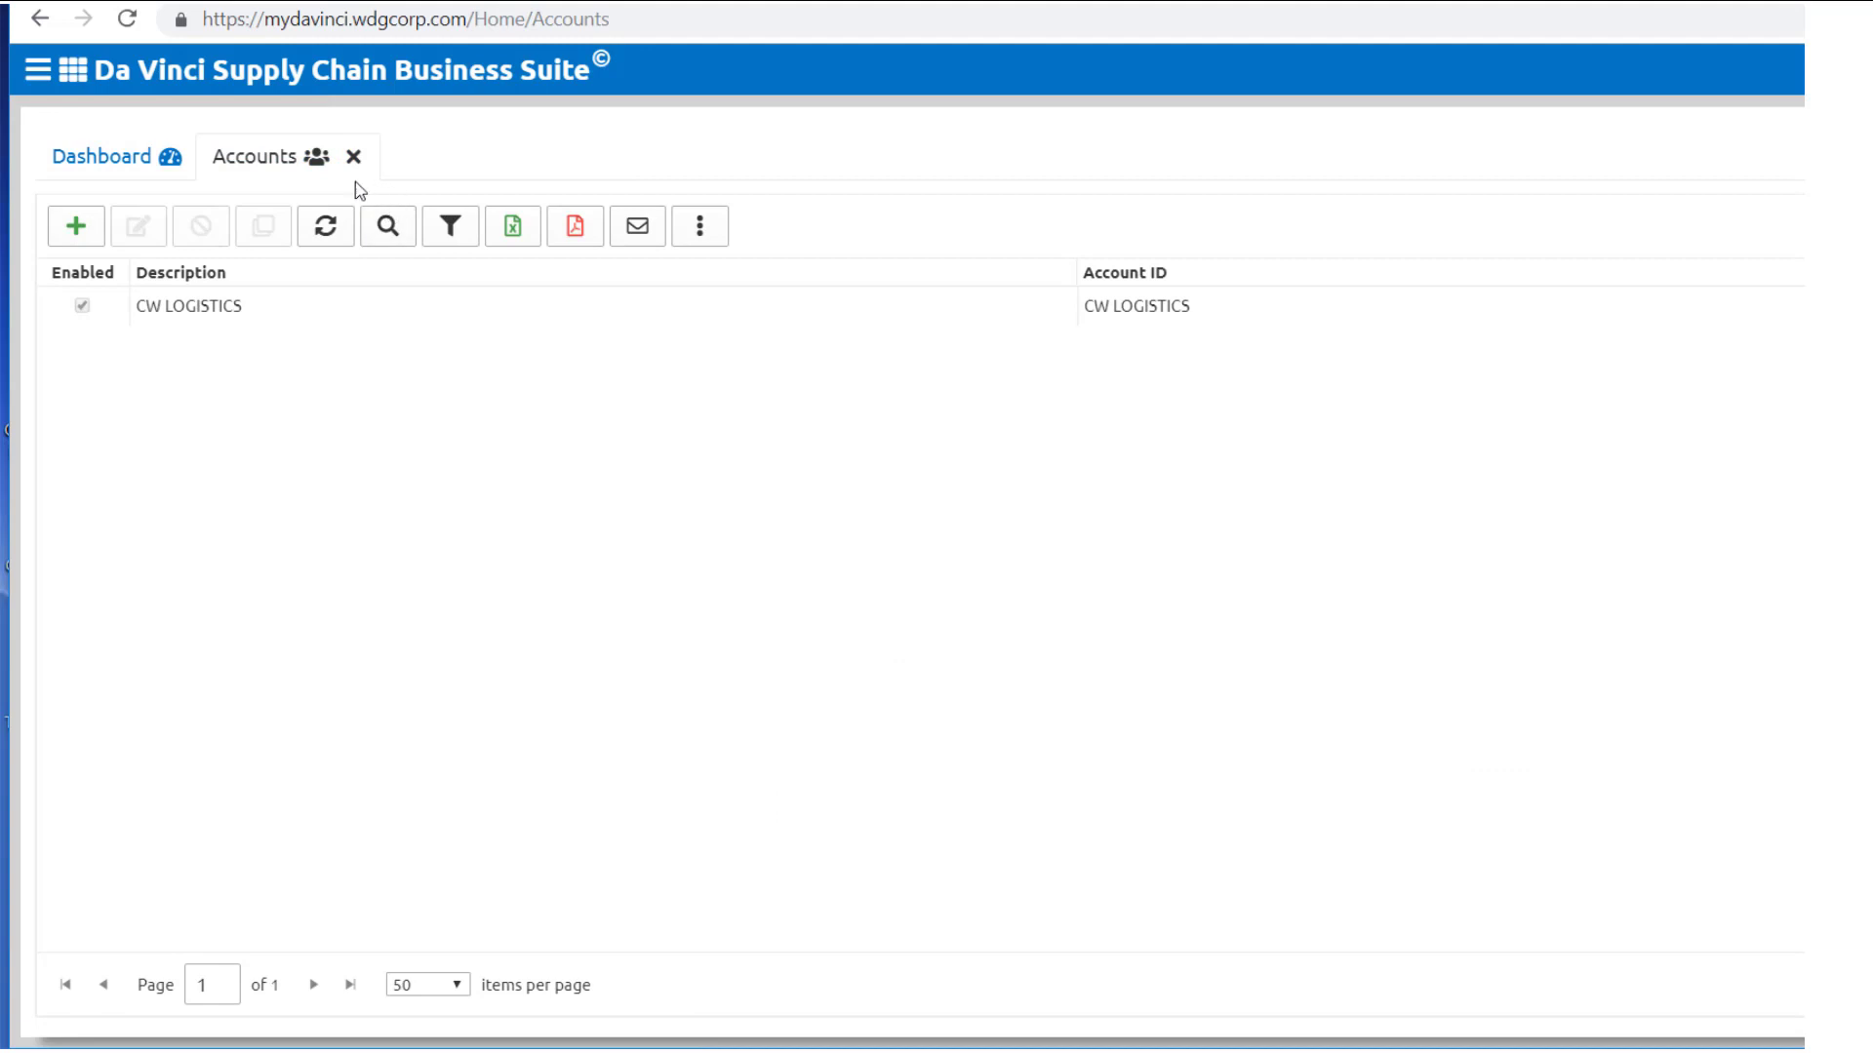
Step: View the Create Account Description and Account ID fields, then close without saving
{"action": "left_click", "coordinate": [96, 243]}
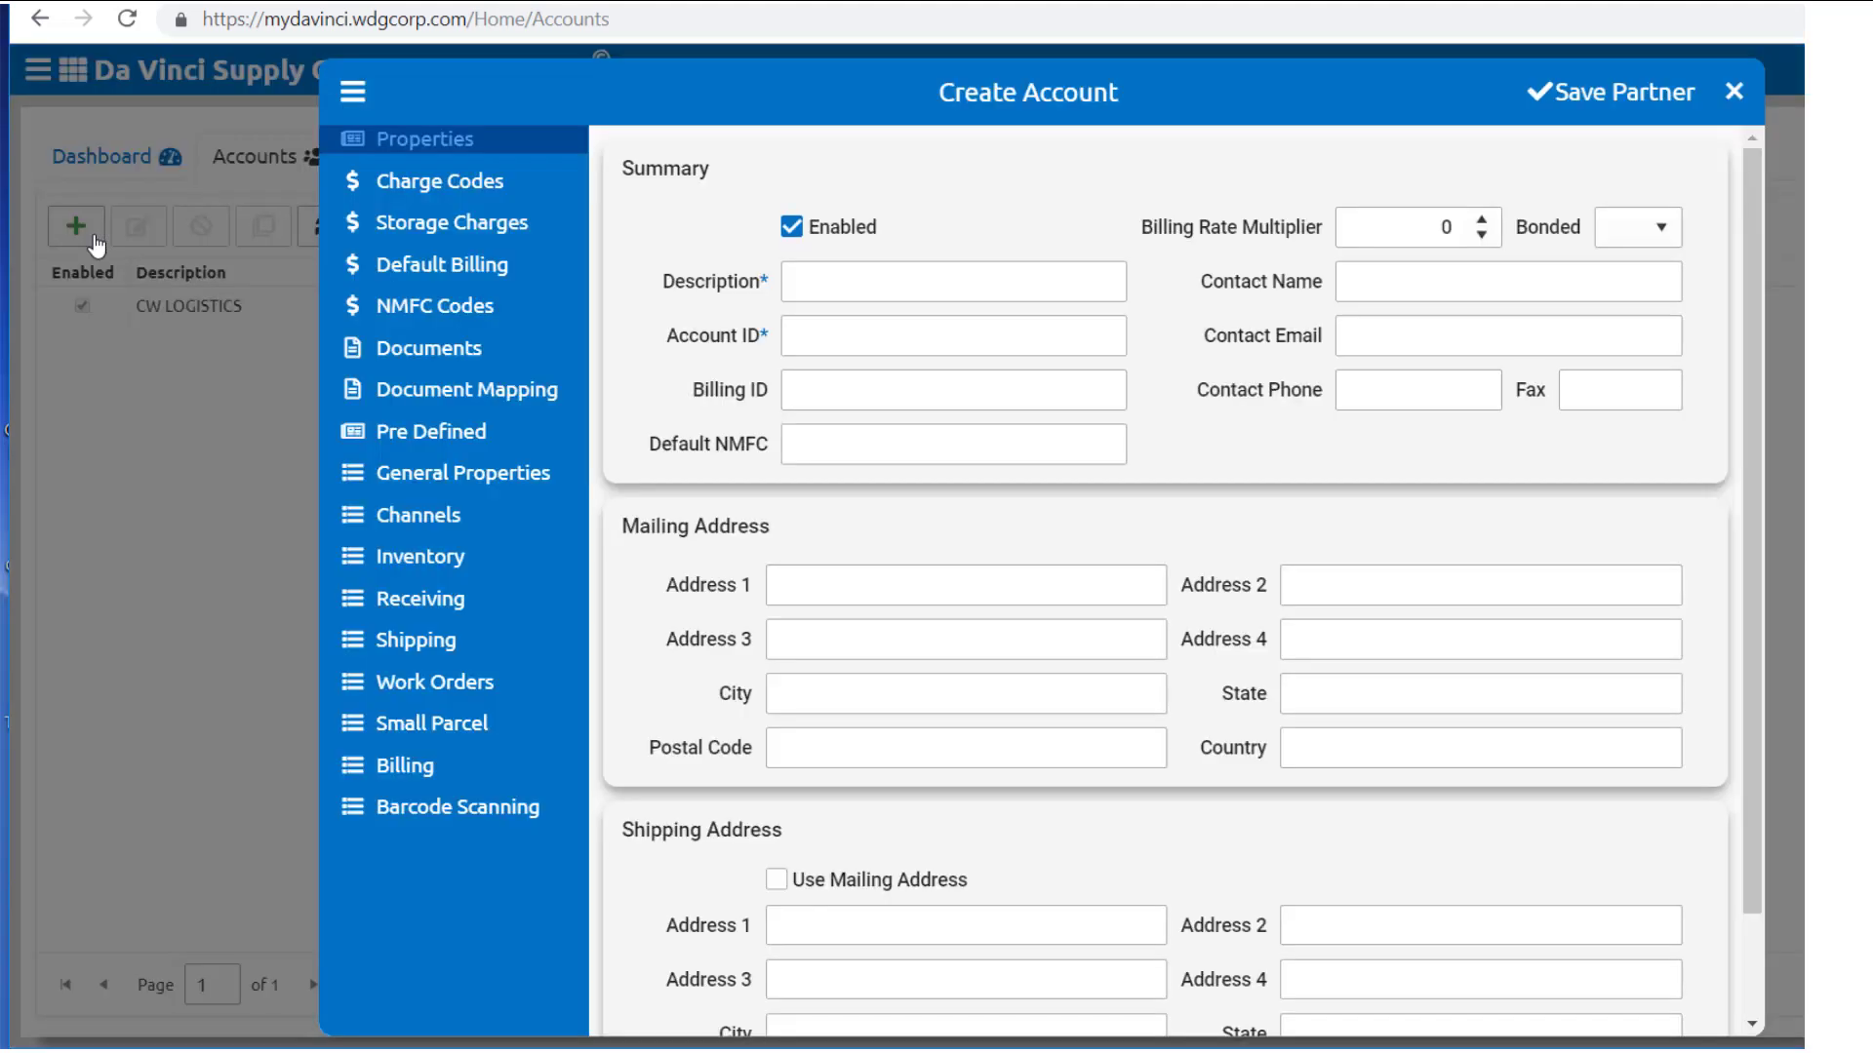
{"action": "left_click", "coordinate": [827, 274]}
{"action": "left_click", "coordinate": [859, 335]}
{"action": "left_click", "coordinate": [1734, 91]}
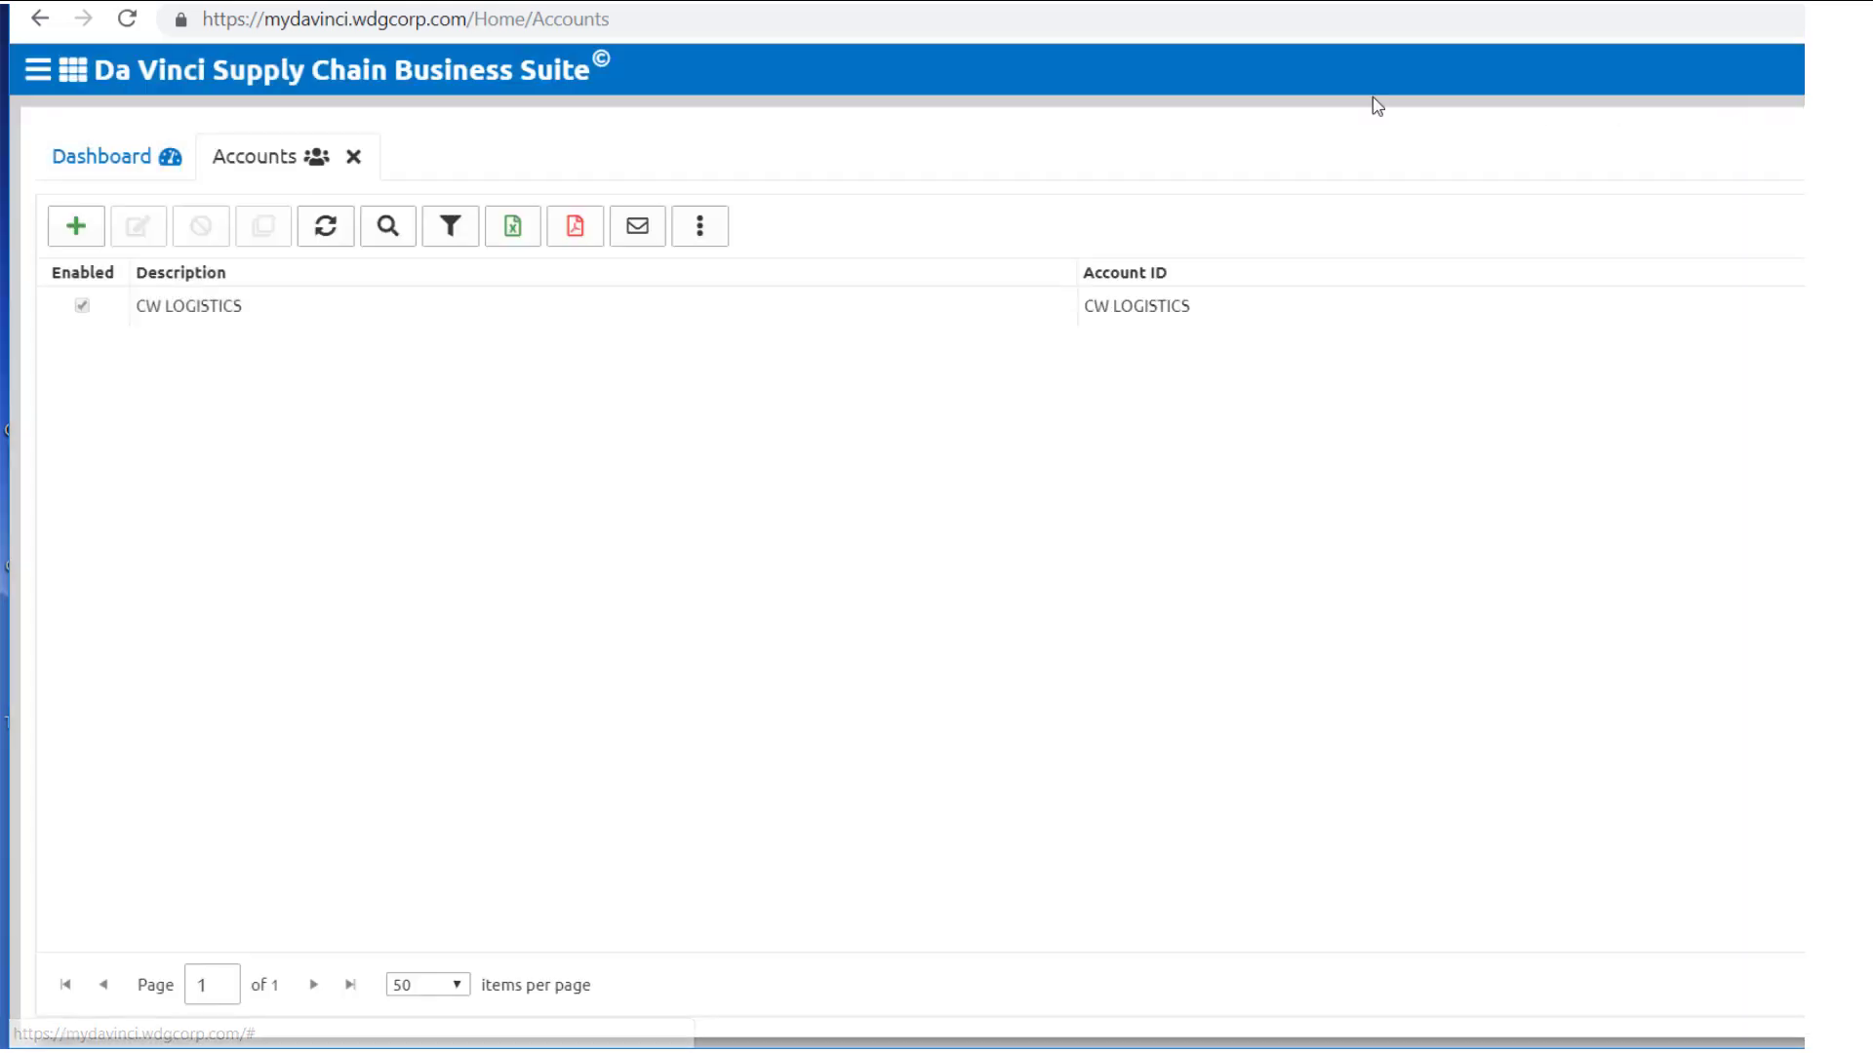
Step: Switch the Import page's import type to Accounts, then close the Import page
{"action": "left_click", "coordinate": [38, 64]}
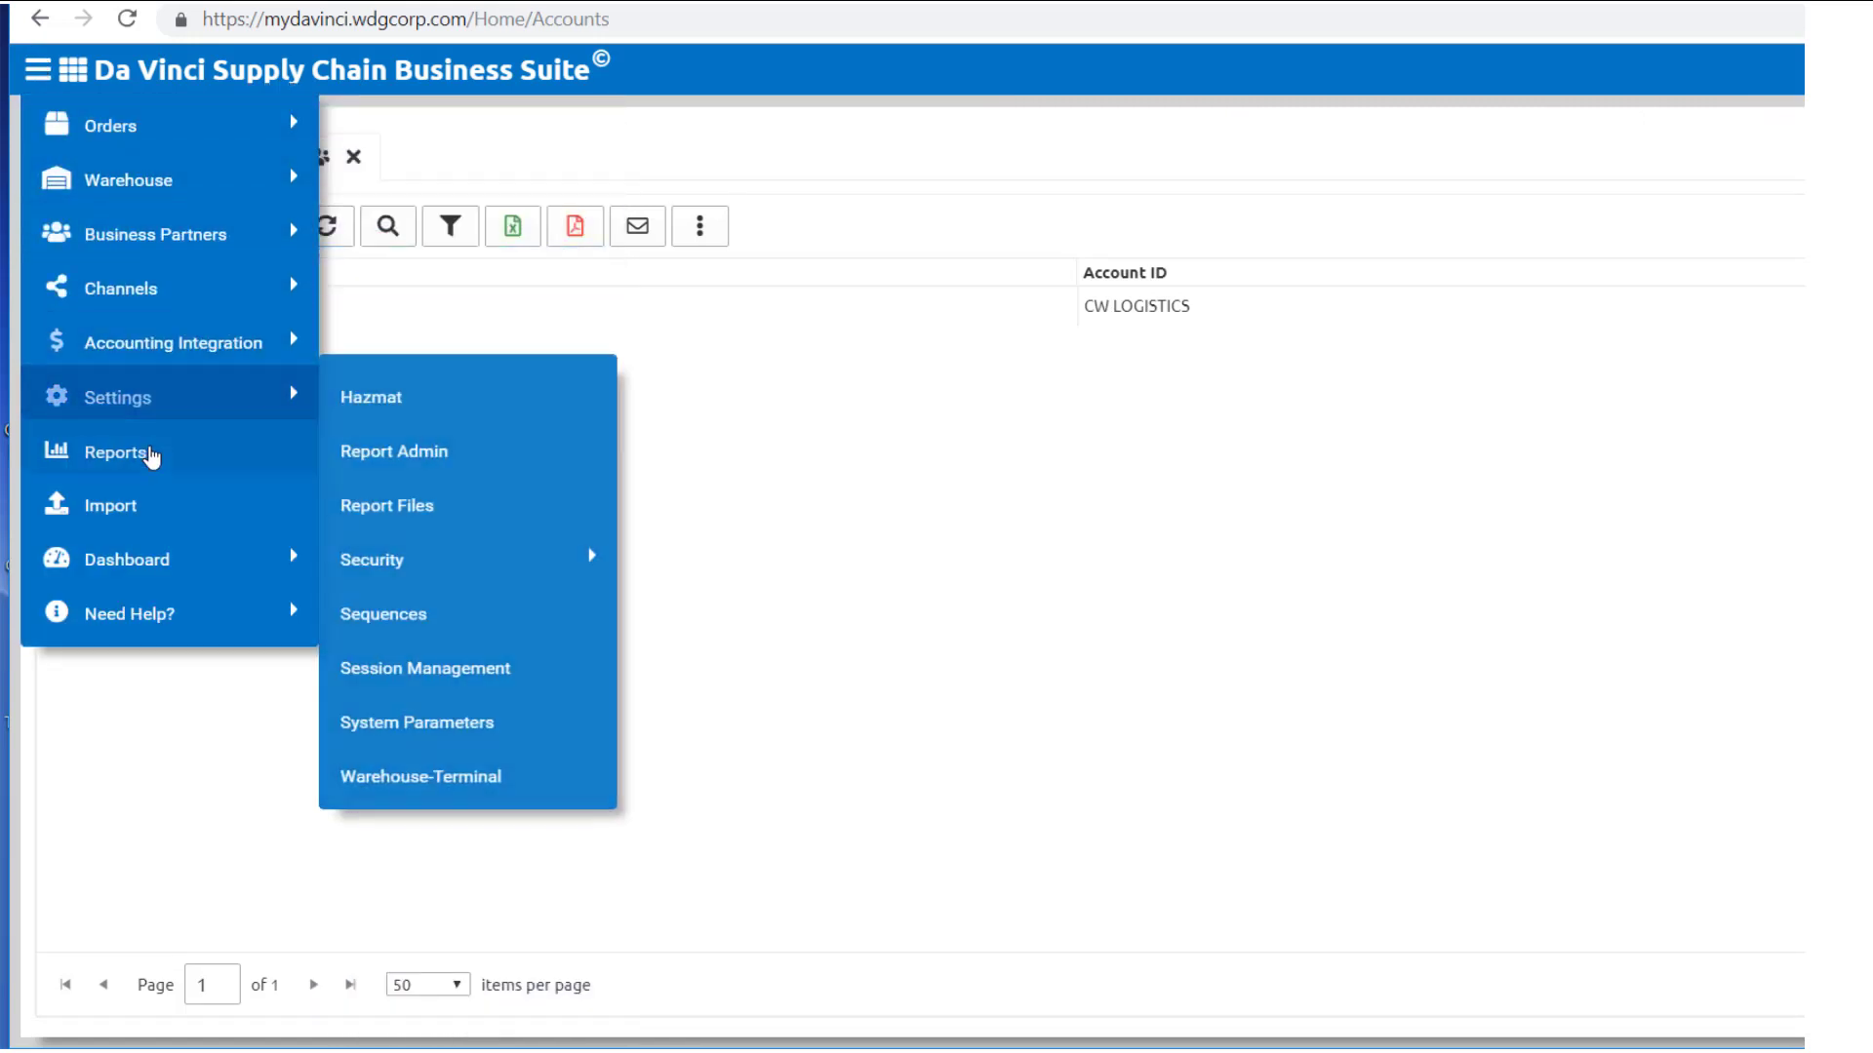
{"action": "left_click", "coordinate": [150, 495]}
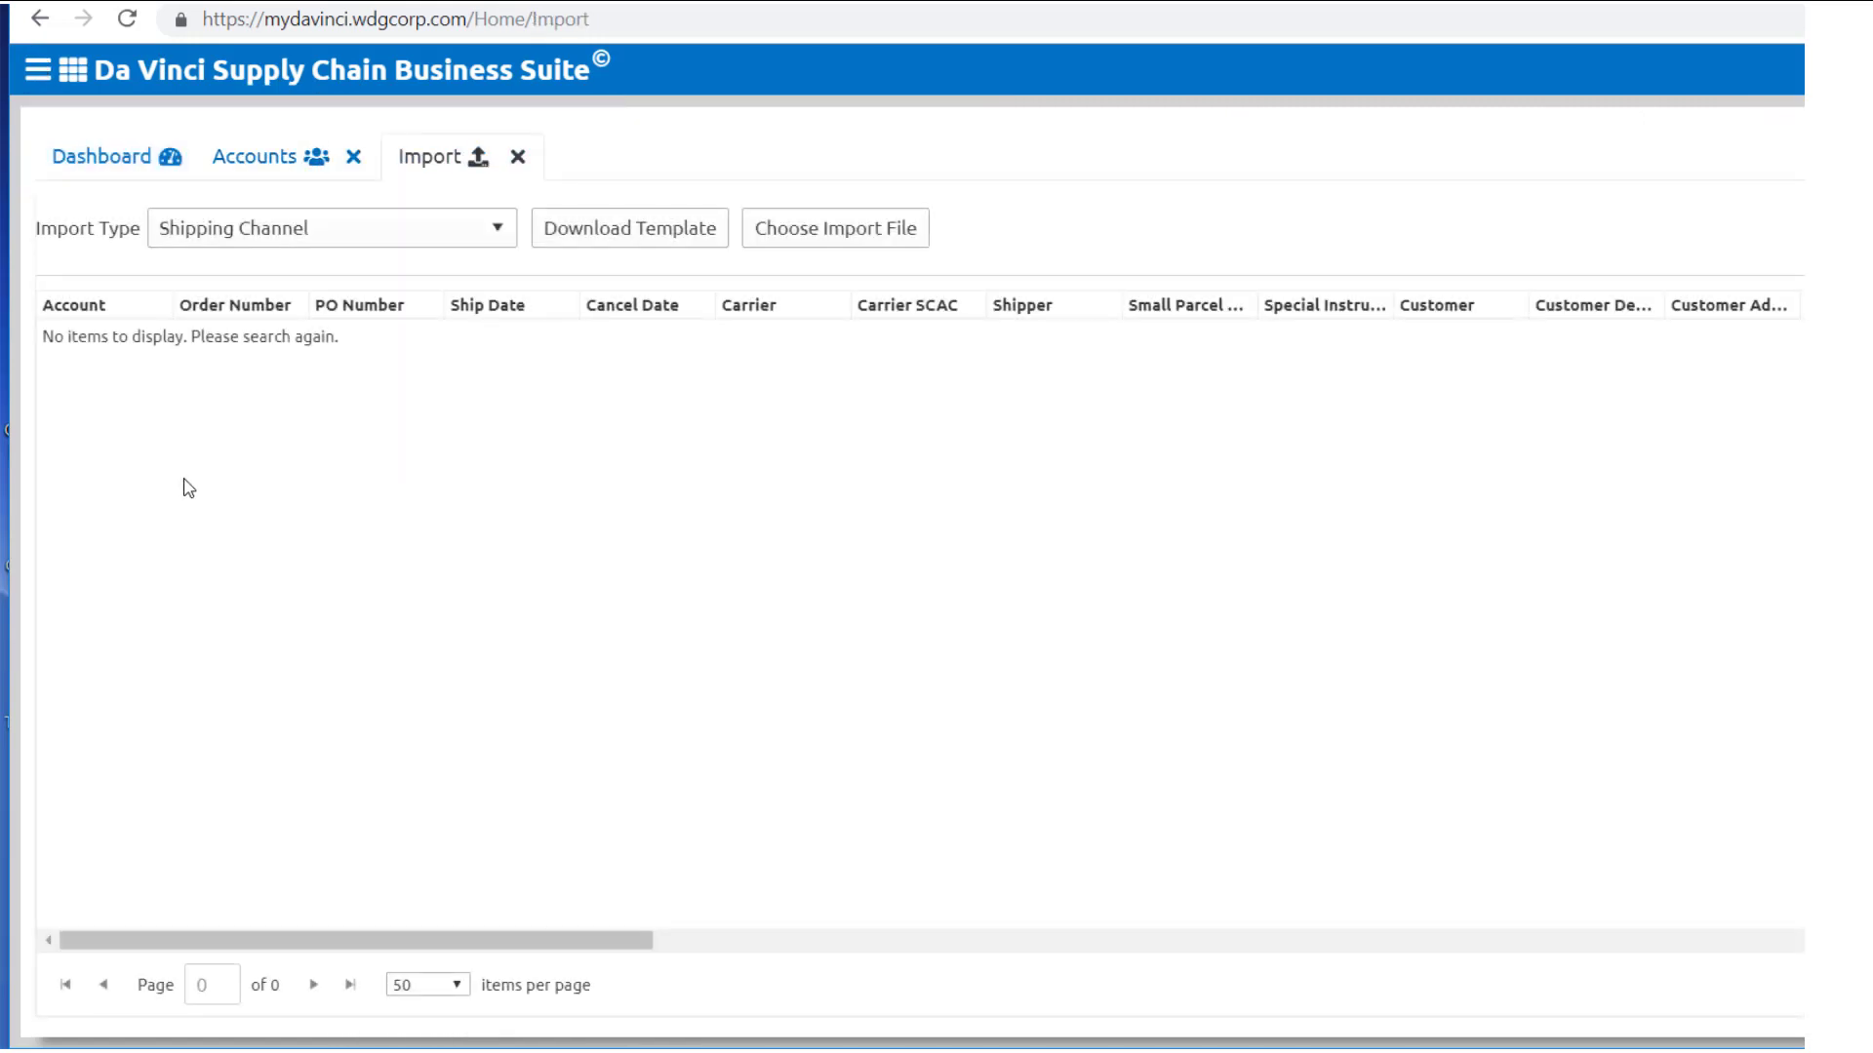
{"action": "left_click", "coordinate": [502, 232]}
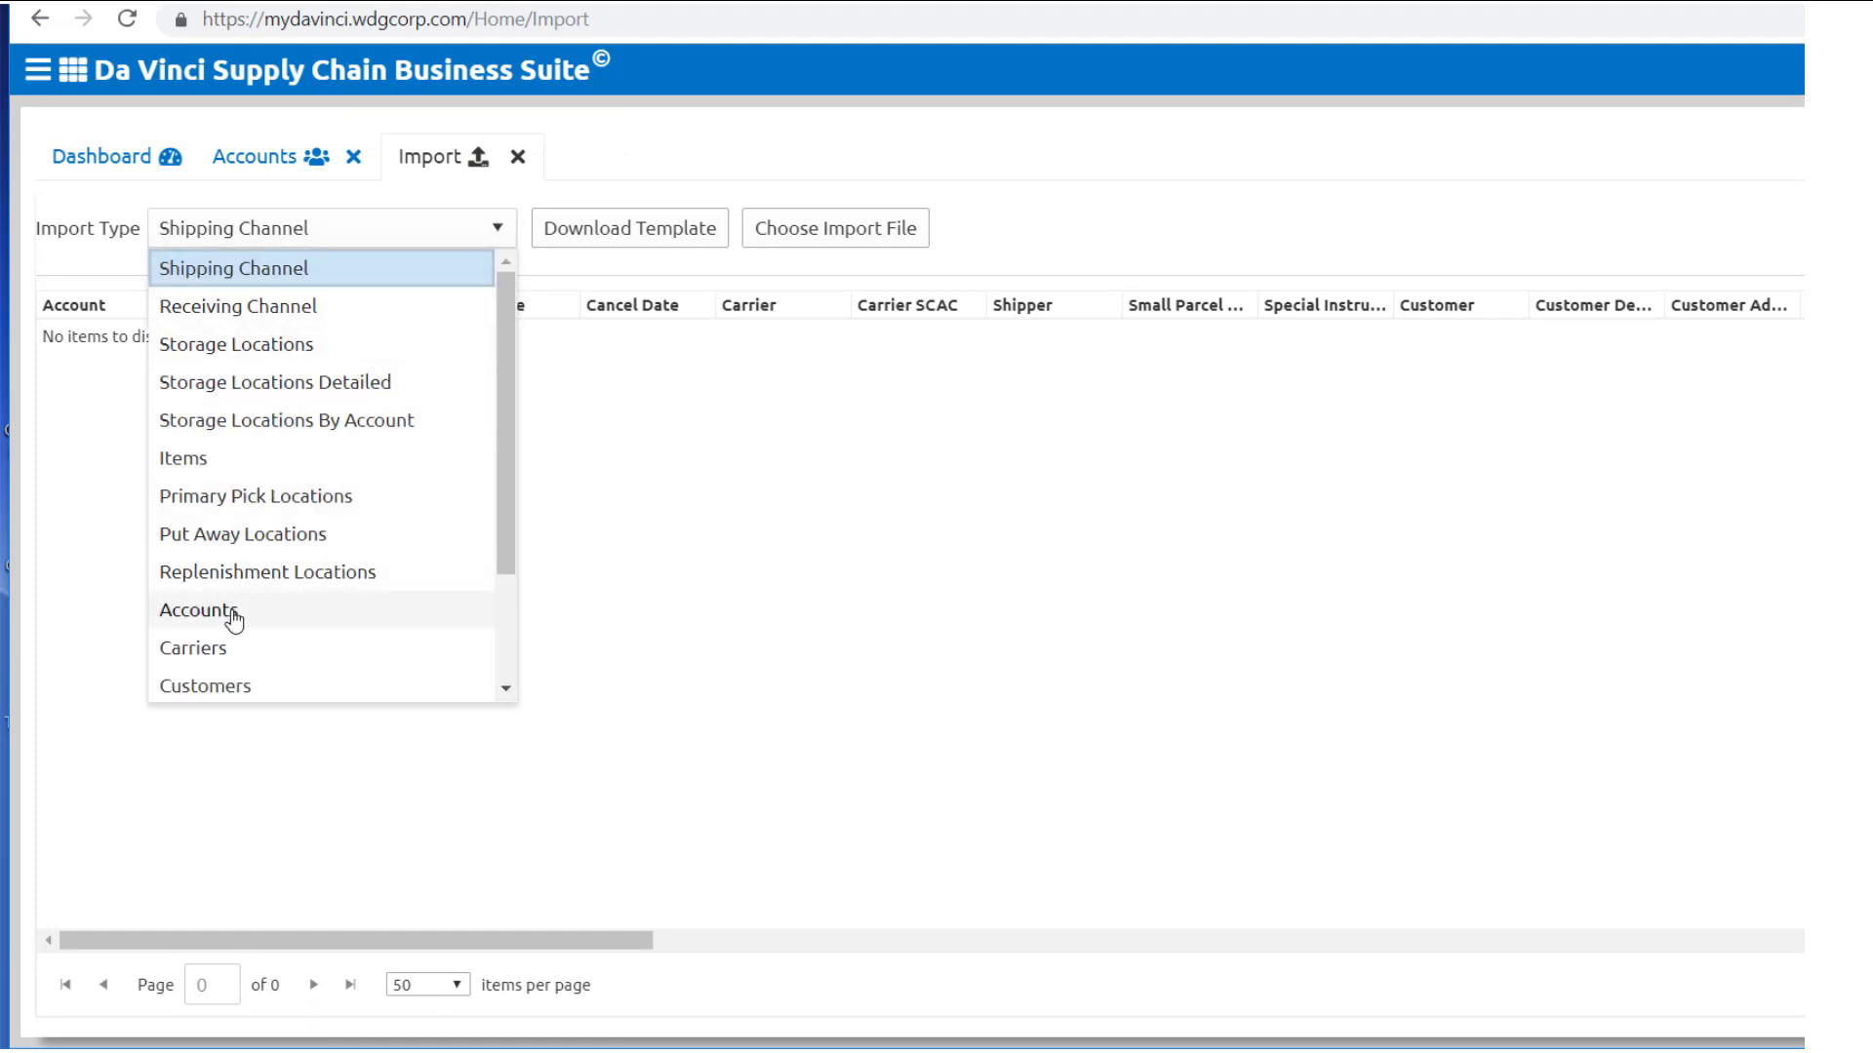
{"action": "left_click", "coordinate": [228, 612]}
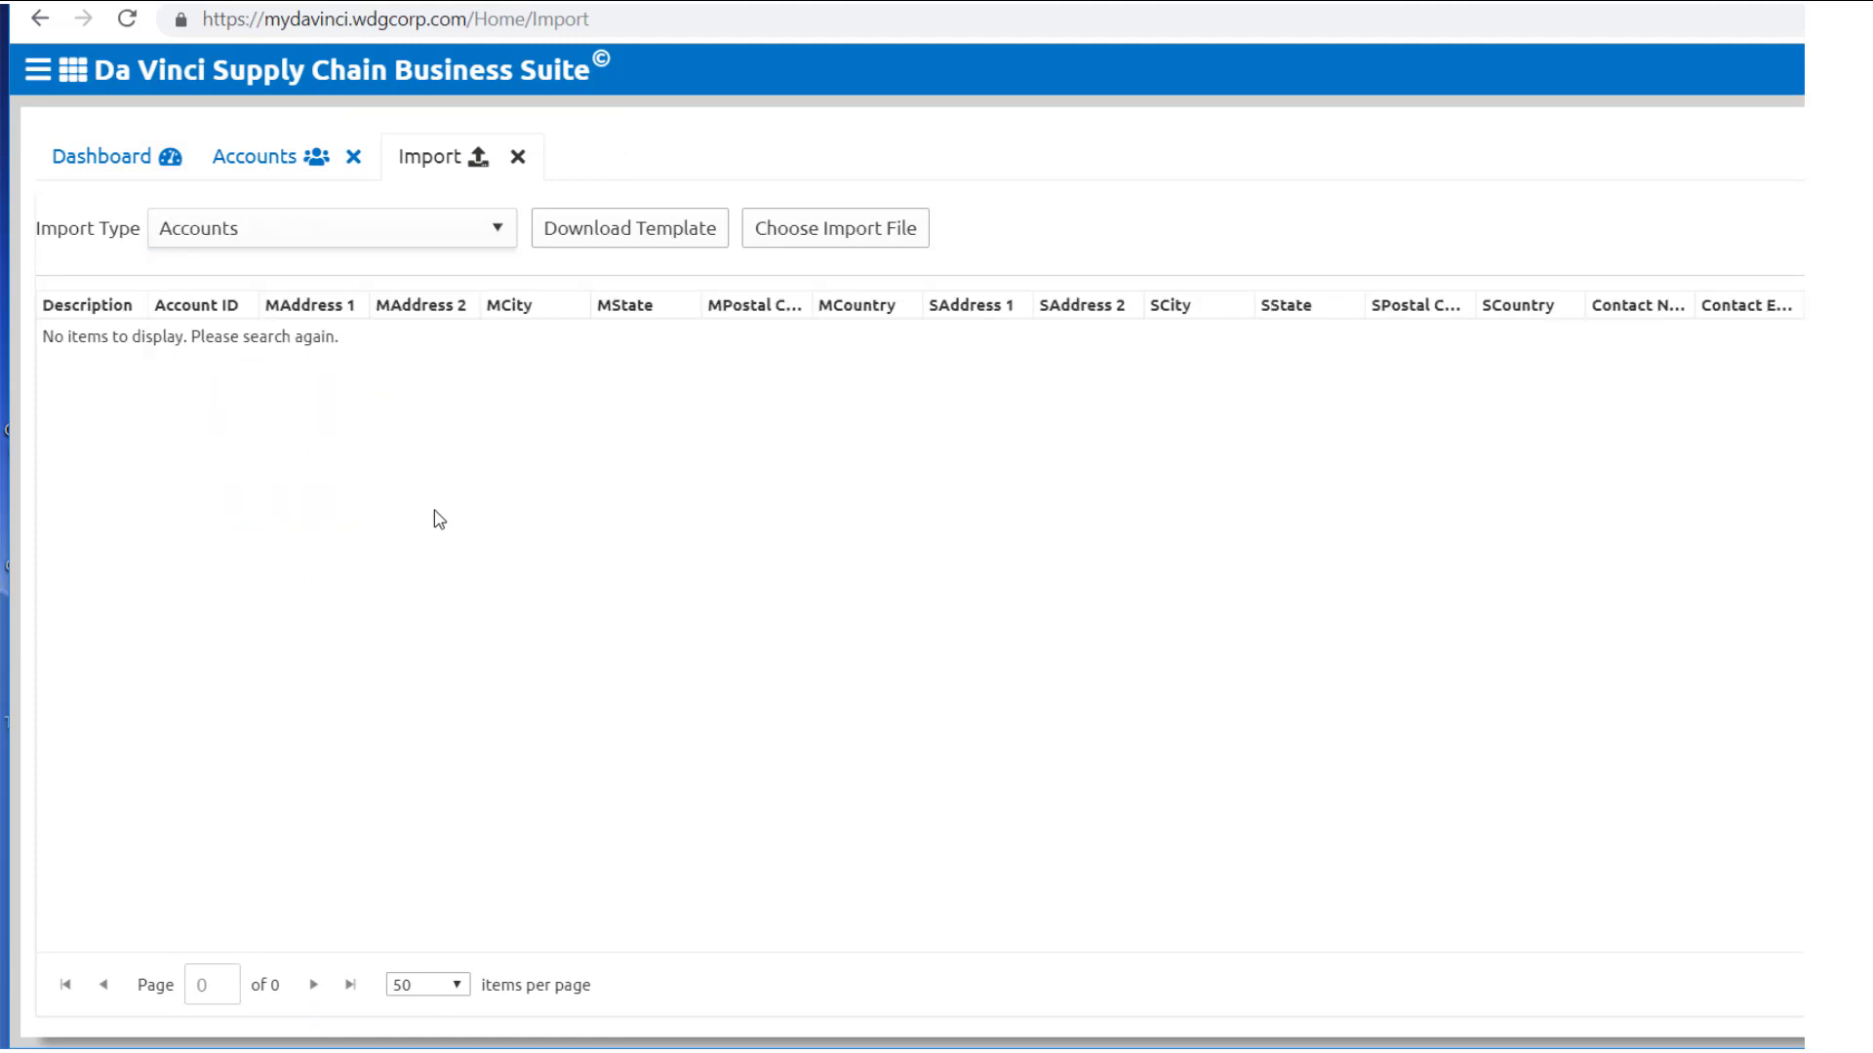
{"action": "left_click", "coordinate": [518, 157]}
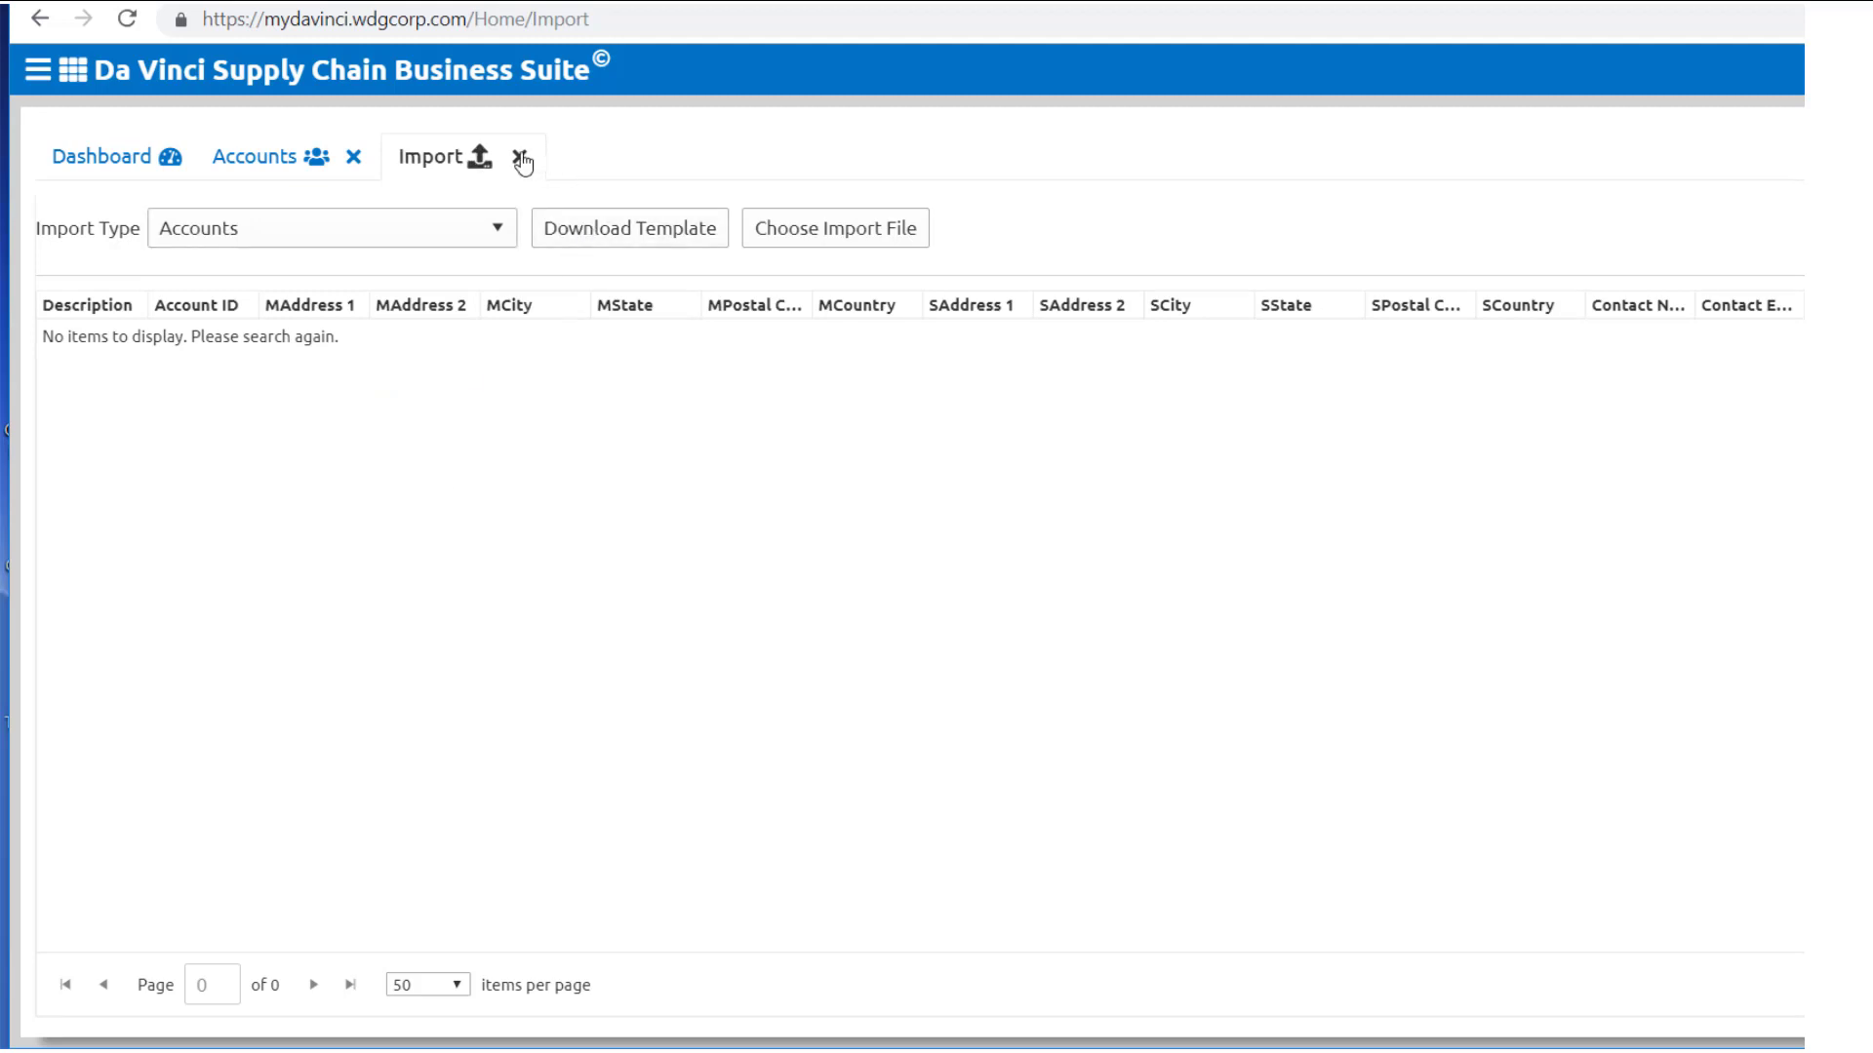
Step: Open the CW LOGISTICS account in Edit Account and adjust its fields
{"action": "double_click", "coordinate": [238, 308]}
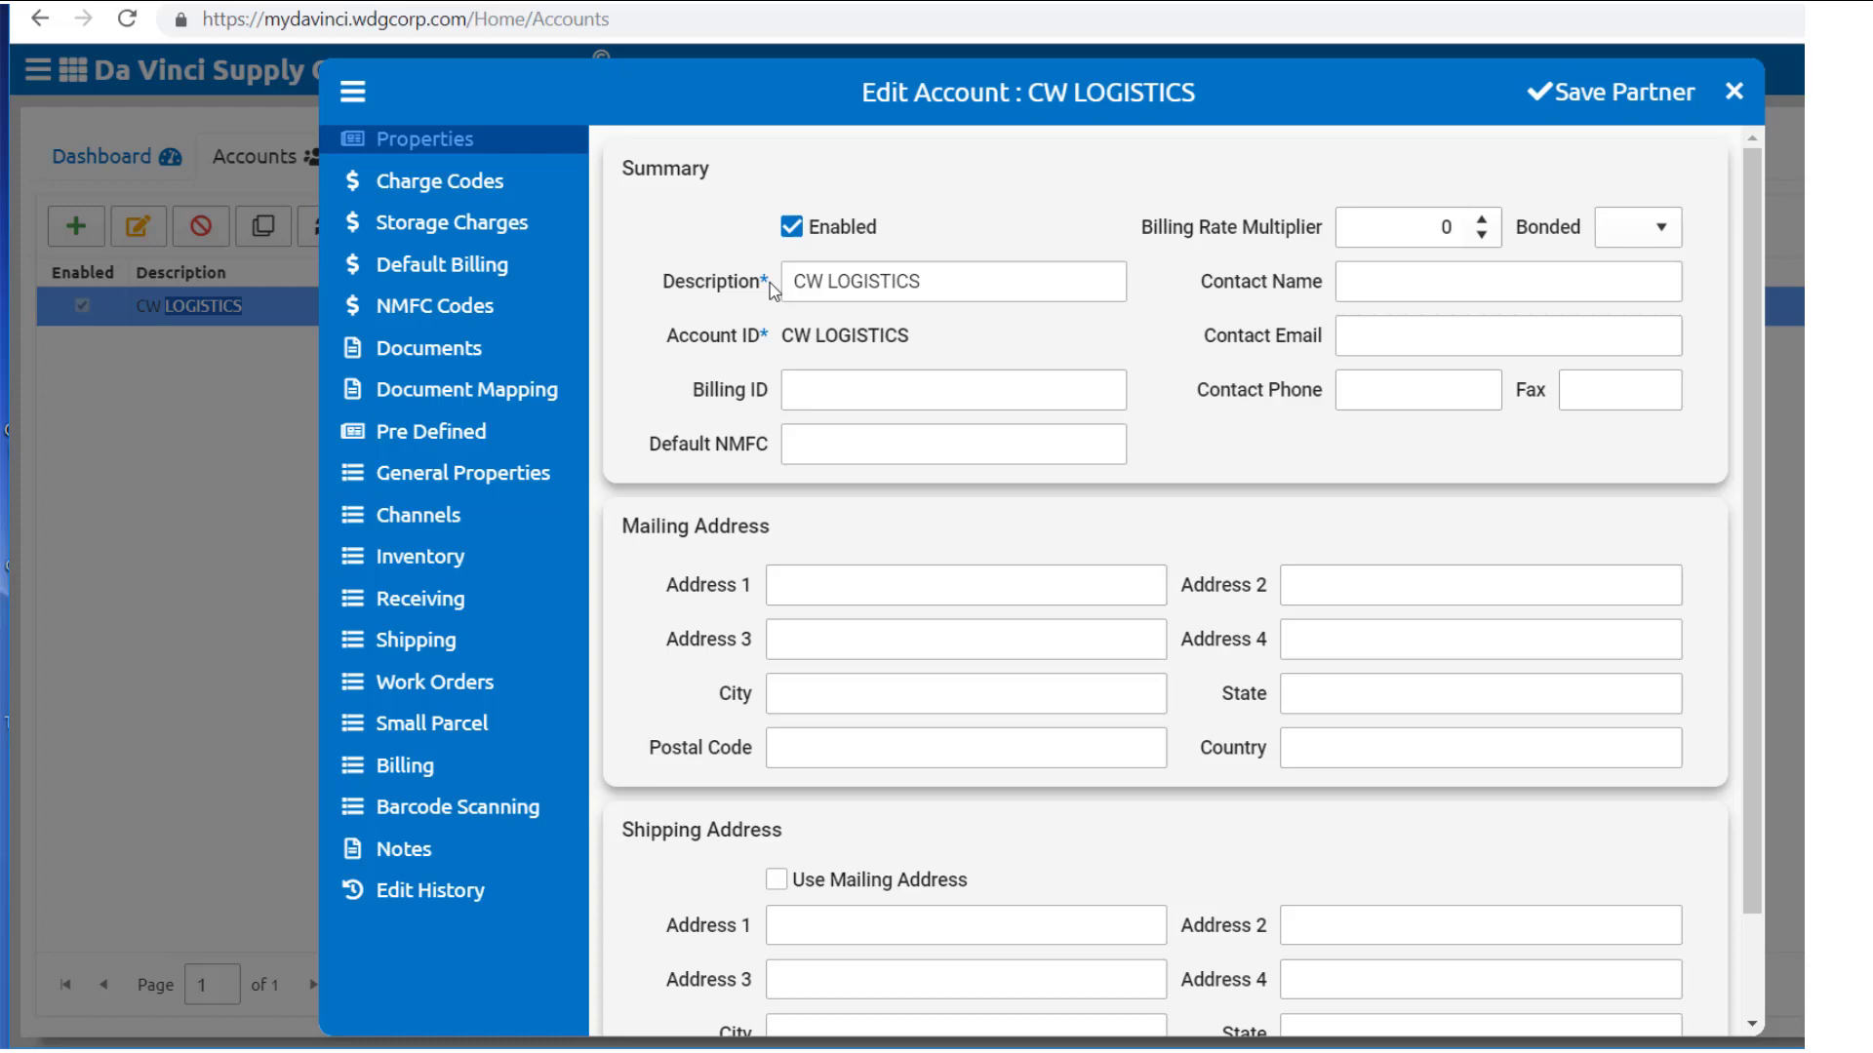
{"action": "left_click_drag", "start_coordinate": [770, 290], "coordinate": [660, 298]}
{"action": "left_click", "coordinate": [659, 301]}
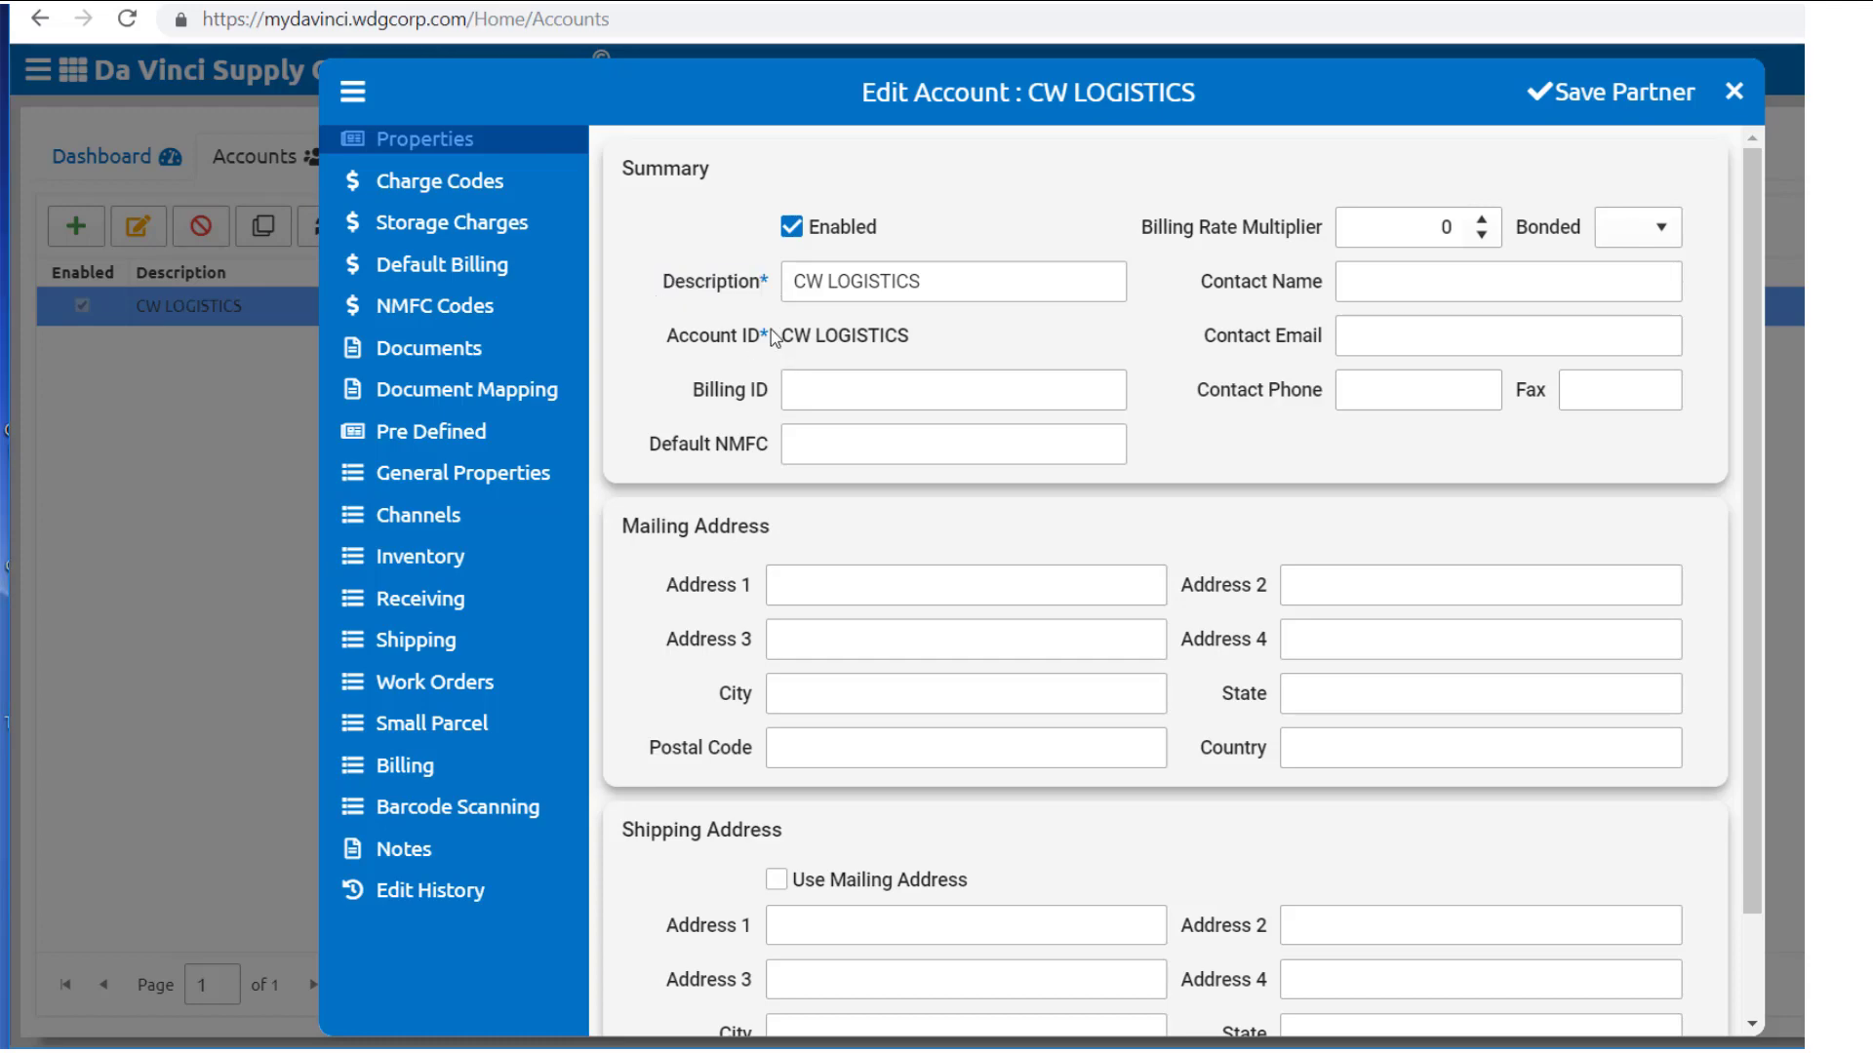
{"action": "left_click_drag", "start_coordinate": [770, 329], "coordinate": [653, 337]}
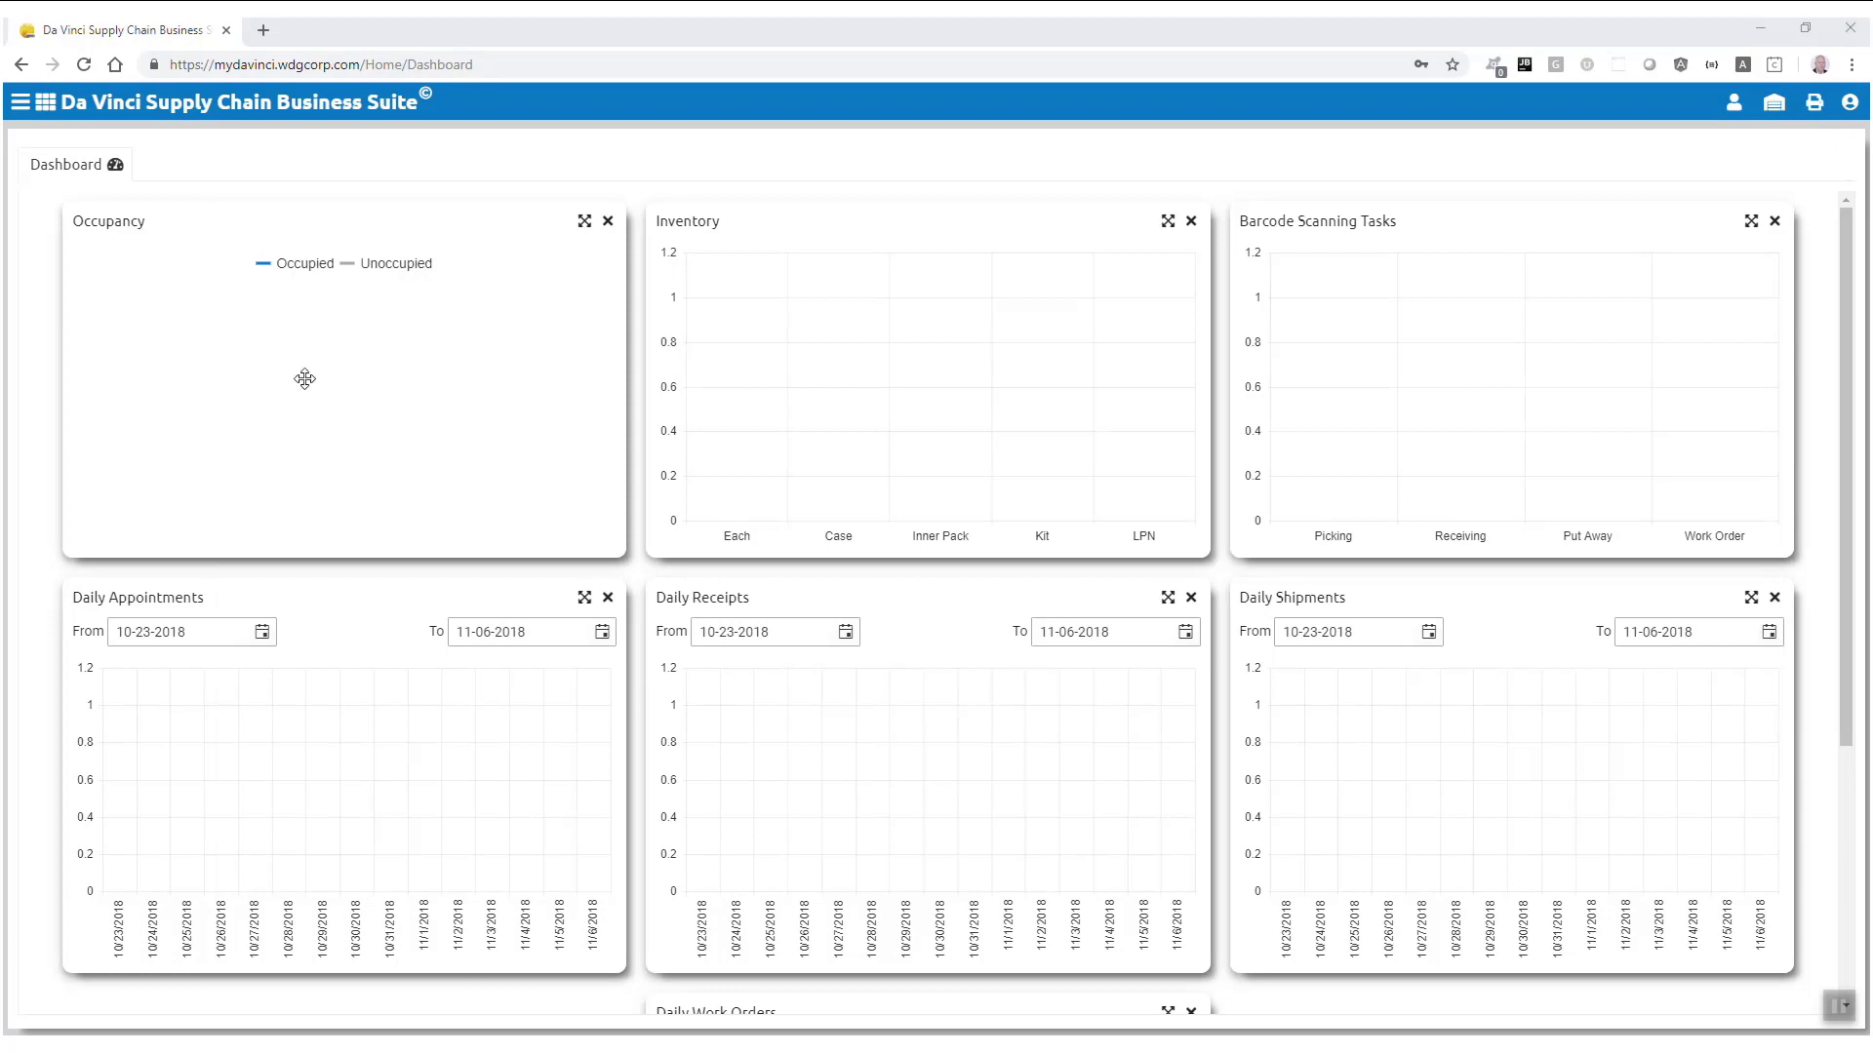
Step: Open Security > User Groups and create the WAREHOUSE MGR group
{"action": "left_click", "coordinate": [21, 103]}
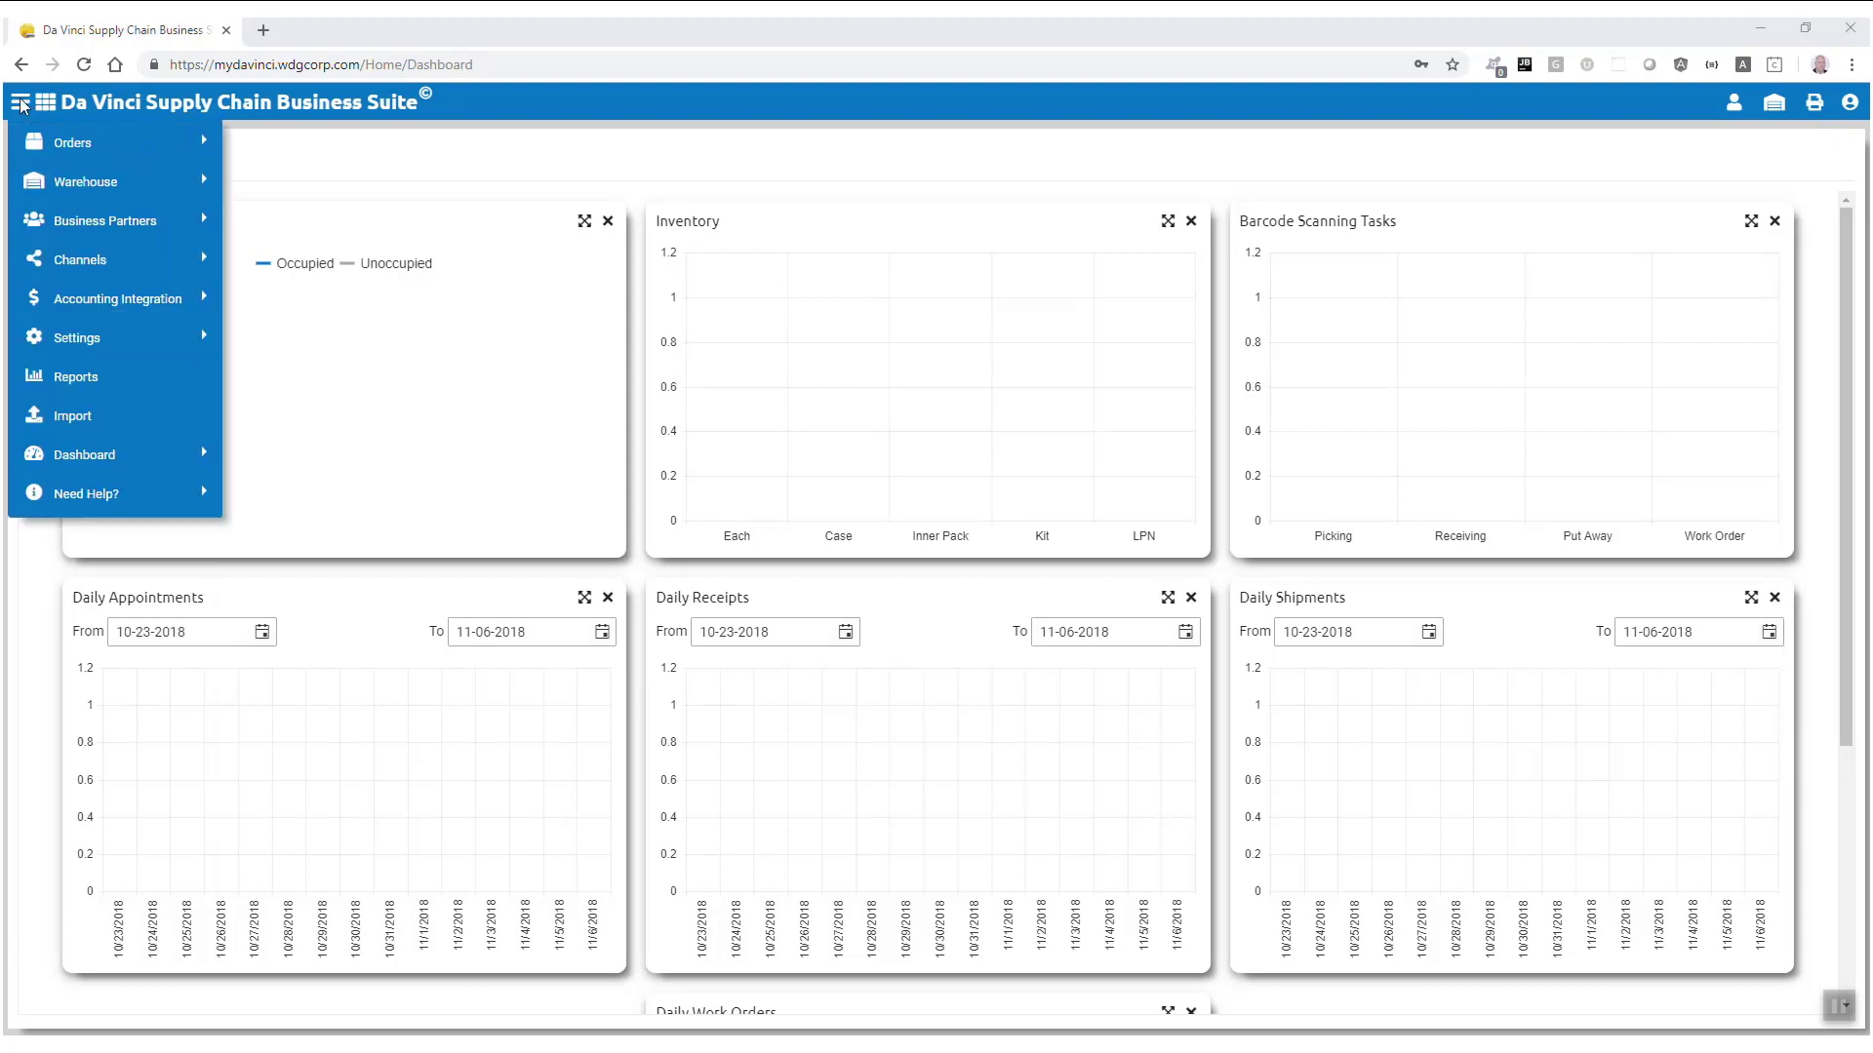
{"action": "mouse_move", "coordinate": [186, 341]}
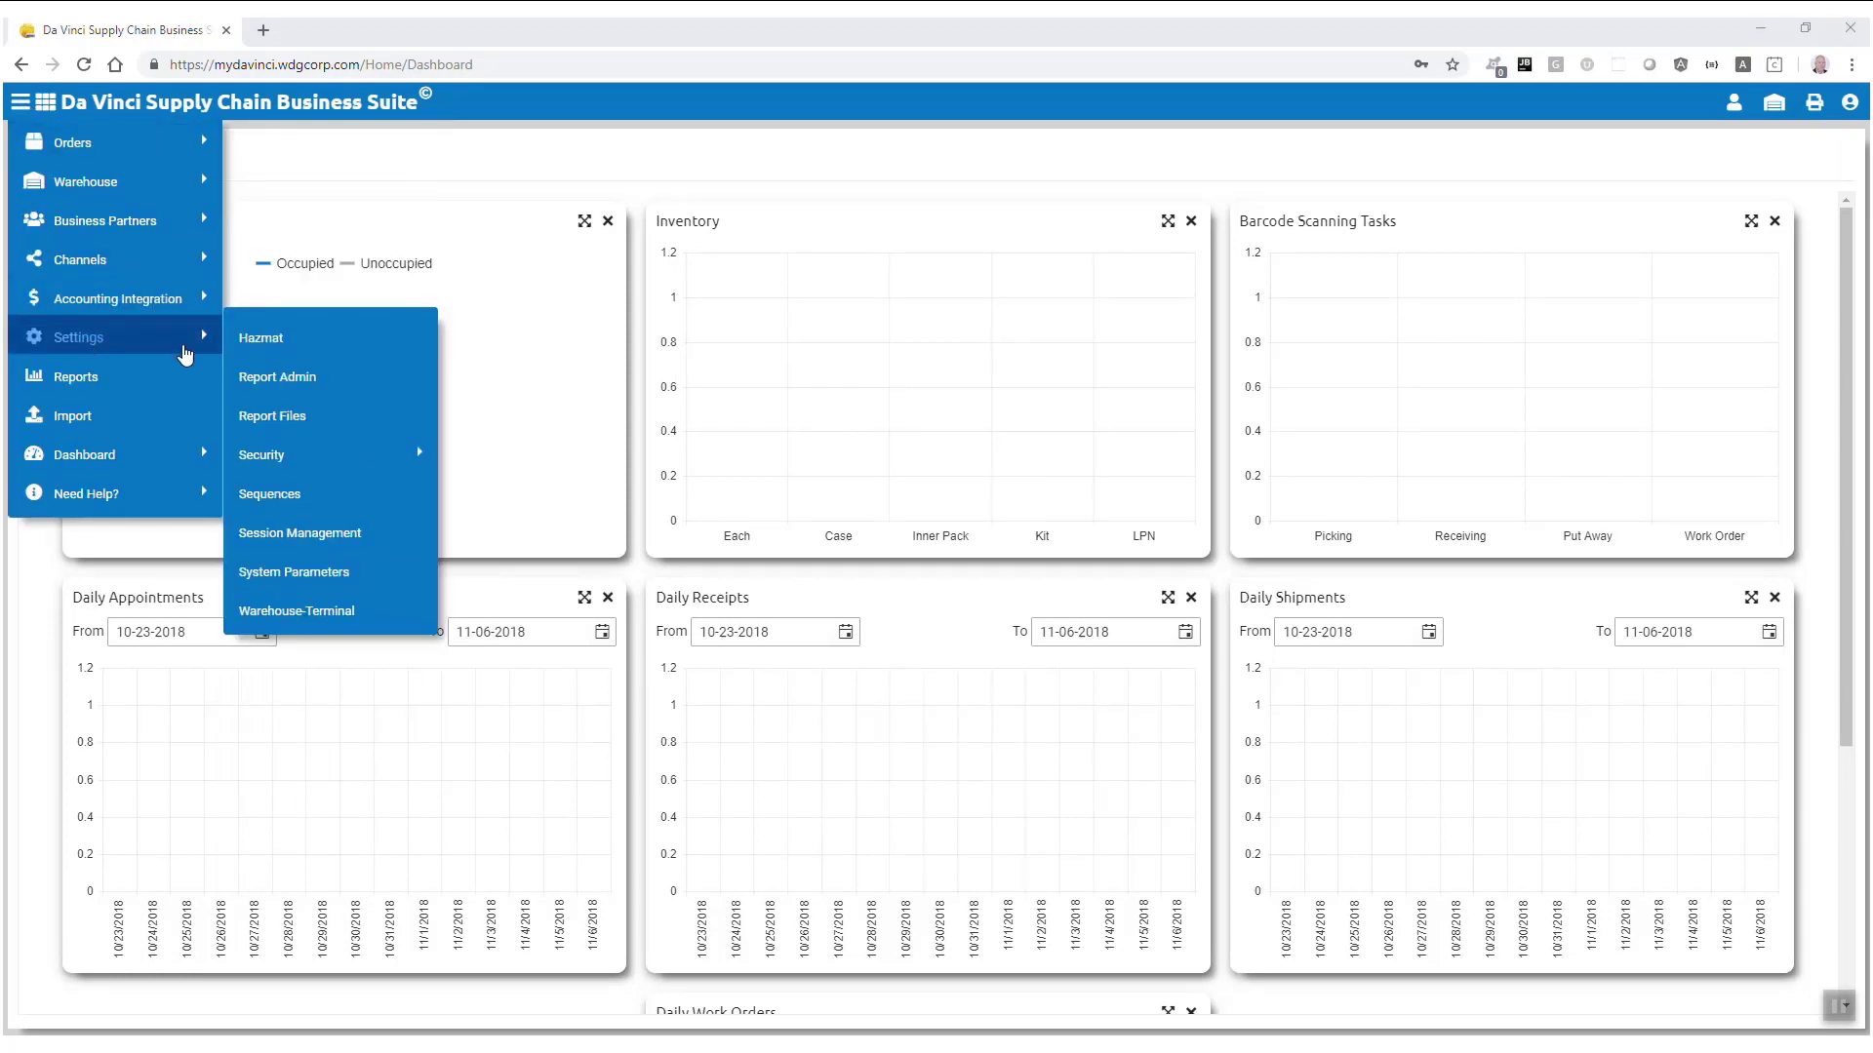
{"action": "mouse_move", "coordinate": [341, 474]}
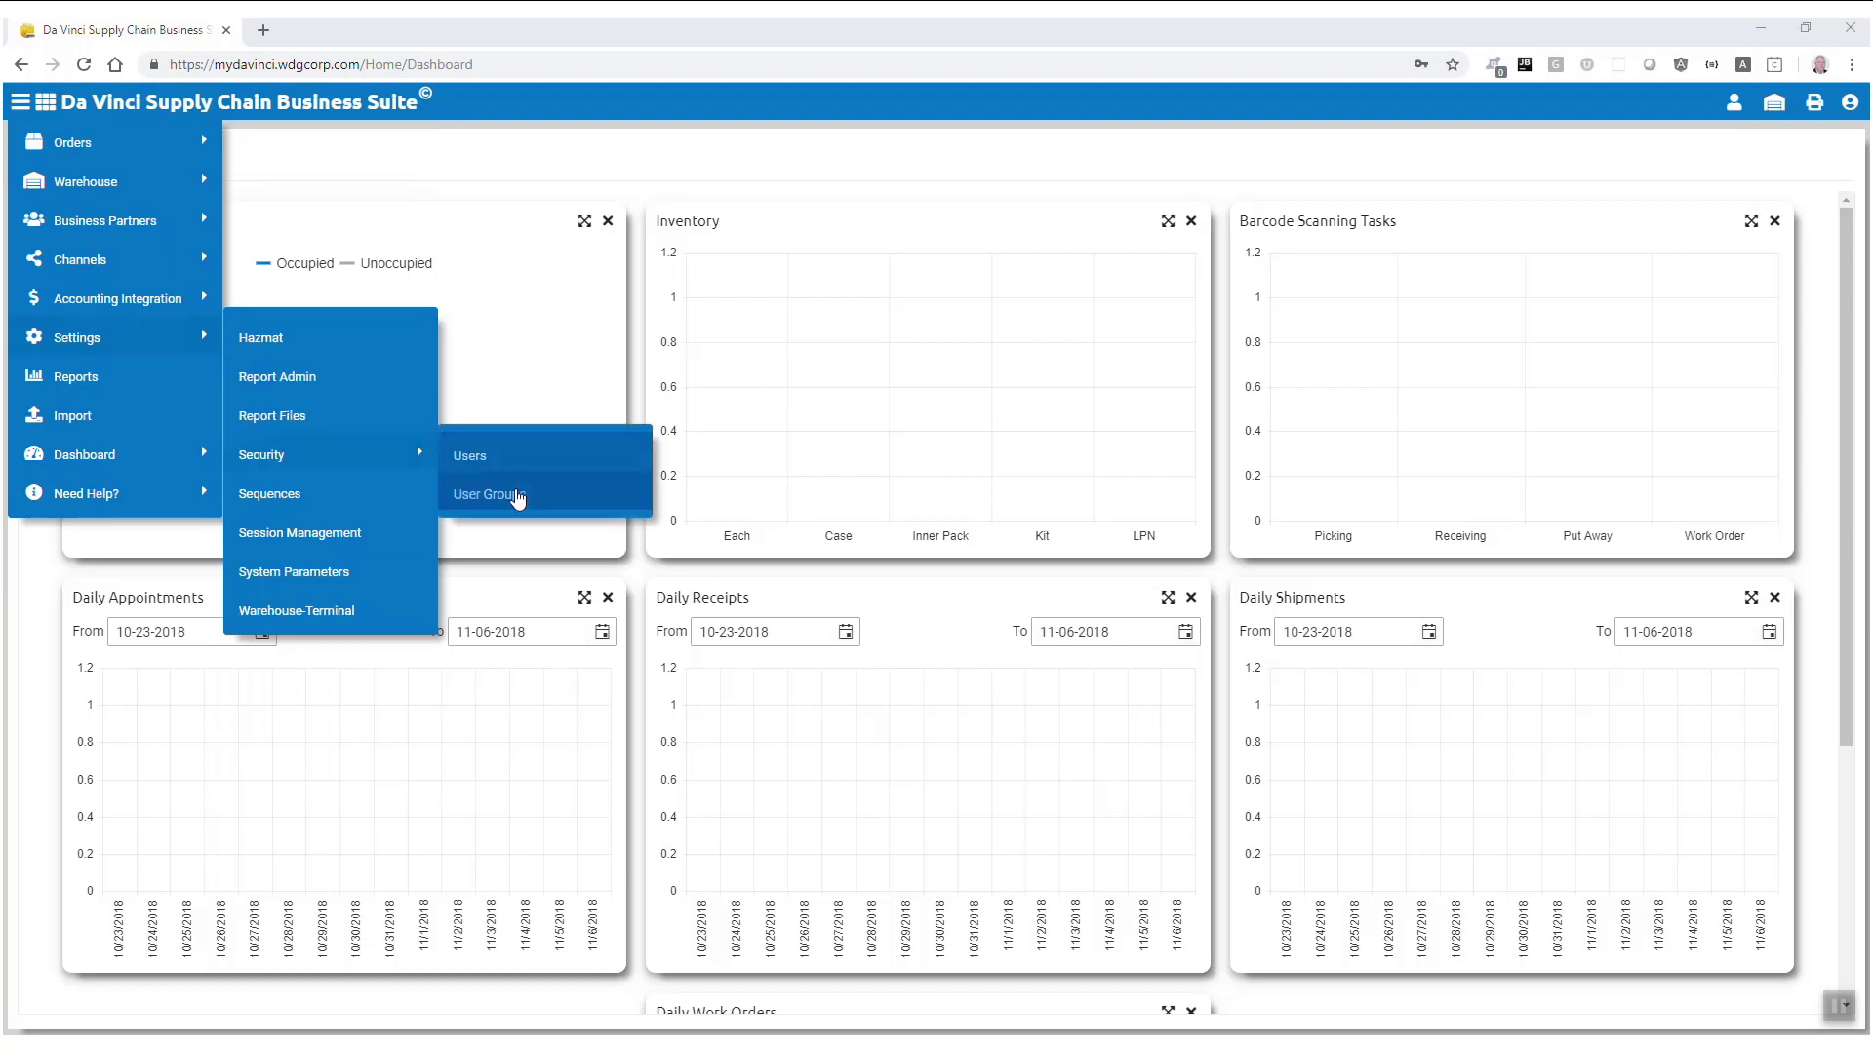
{"action": "left_click", "coordinate": [518, 496]}
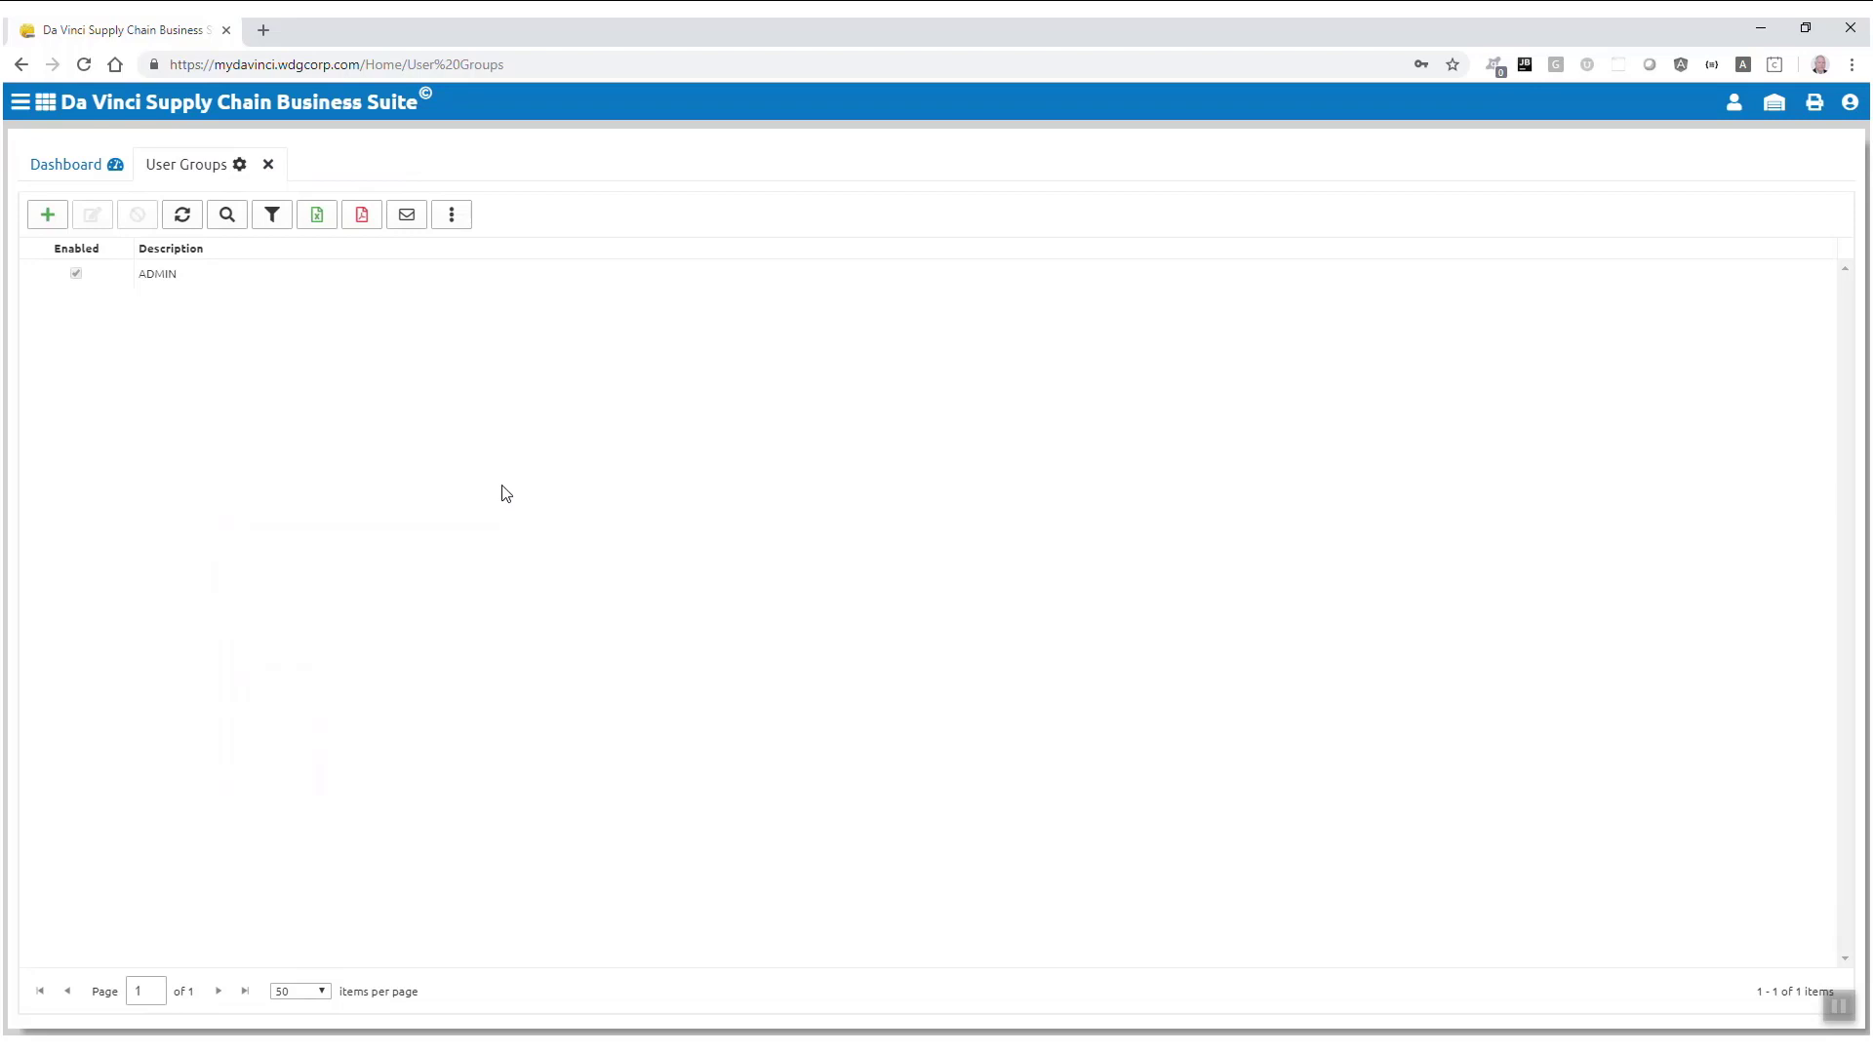
{"action": "left_click", "coordinate": [47, 213]}
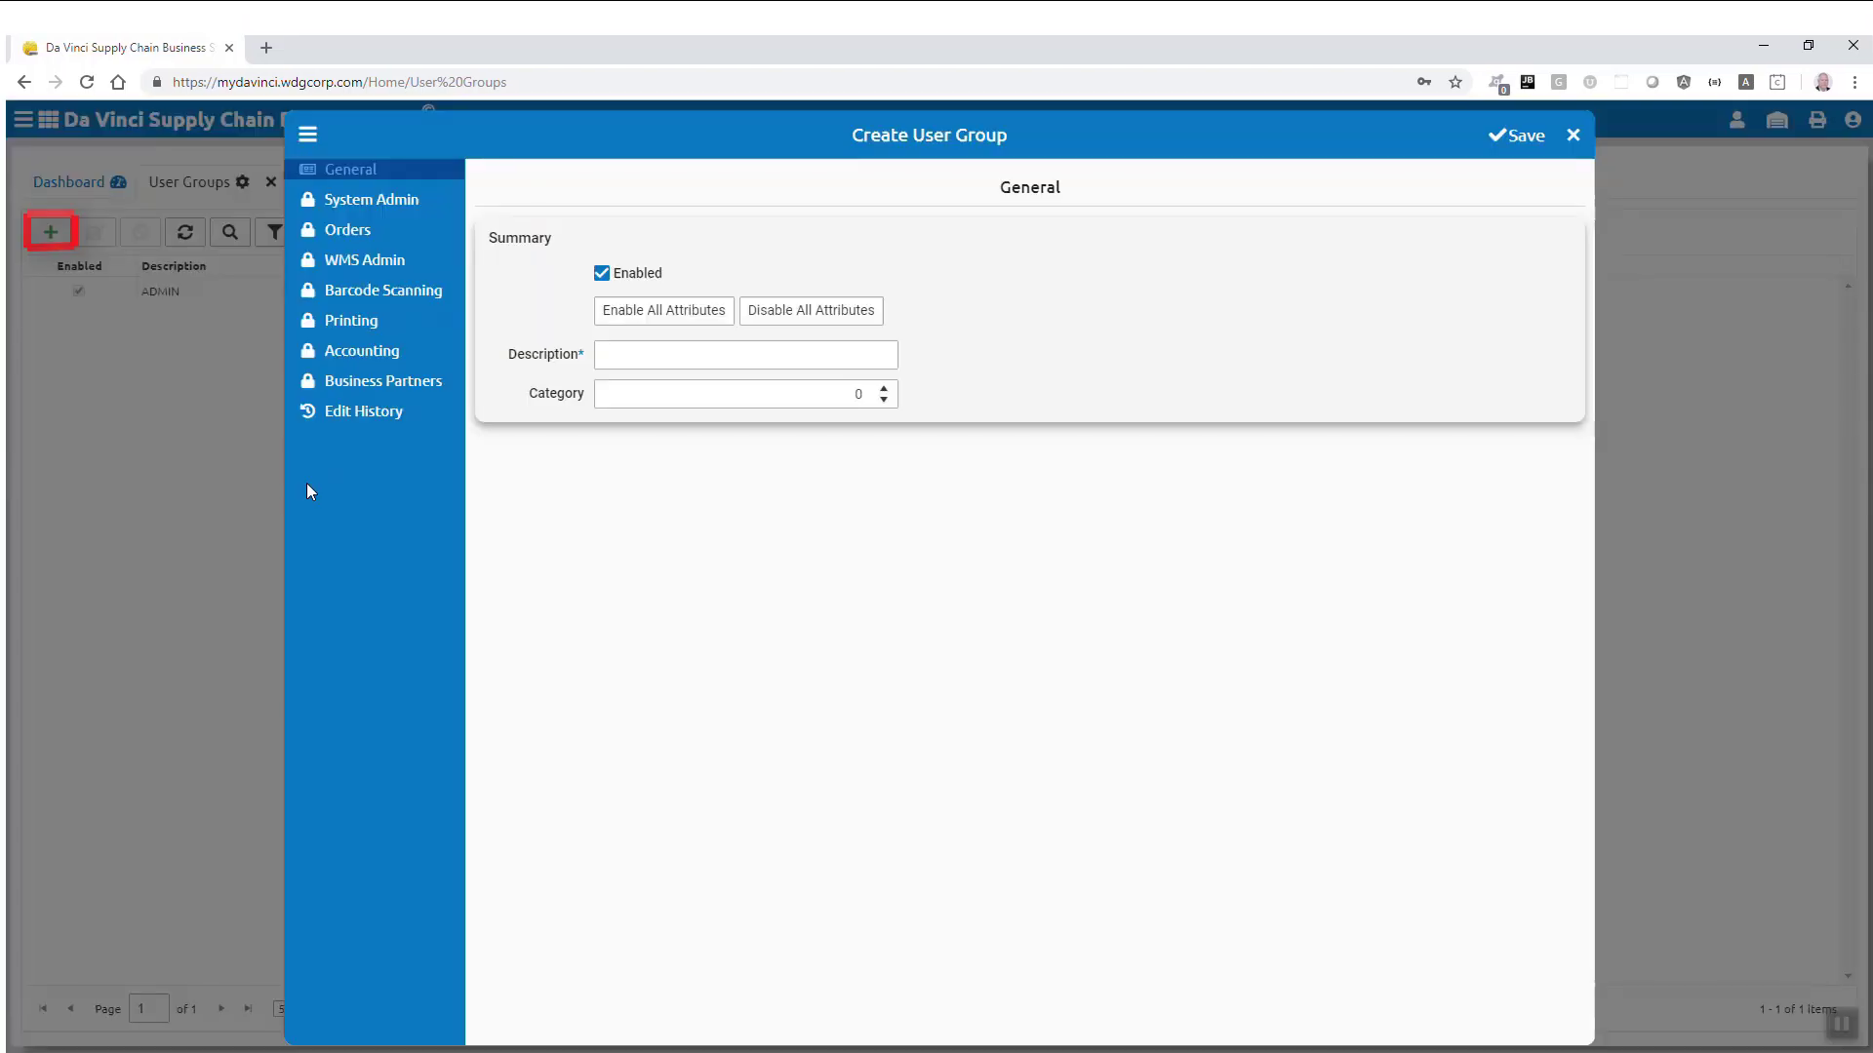
{"action": "left_click", "coordinate": [728, 357]}
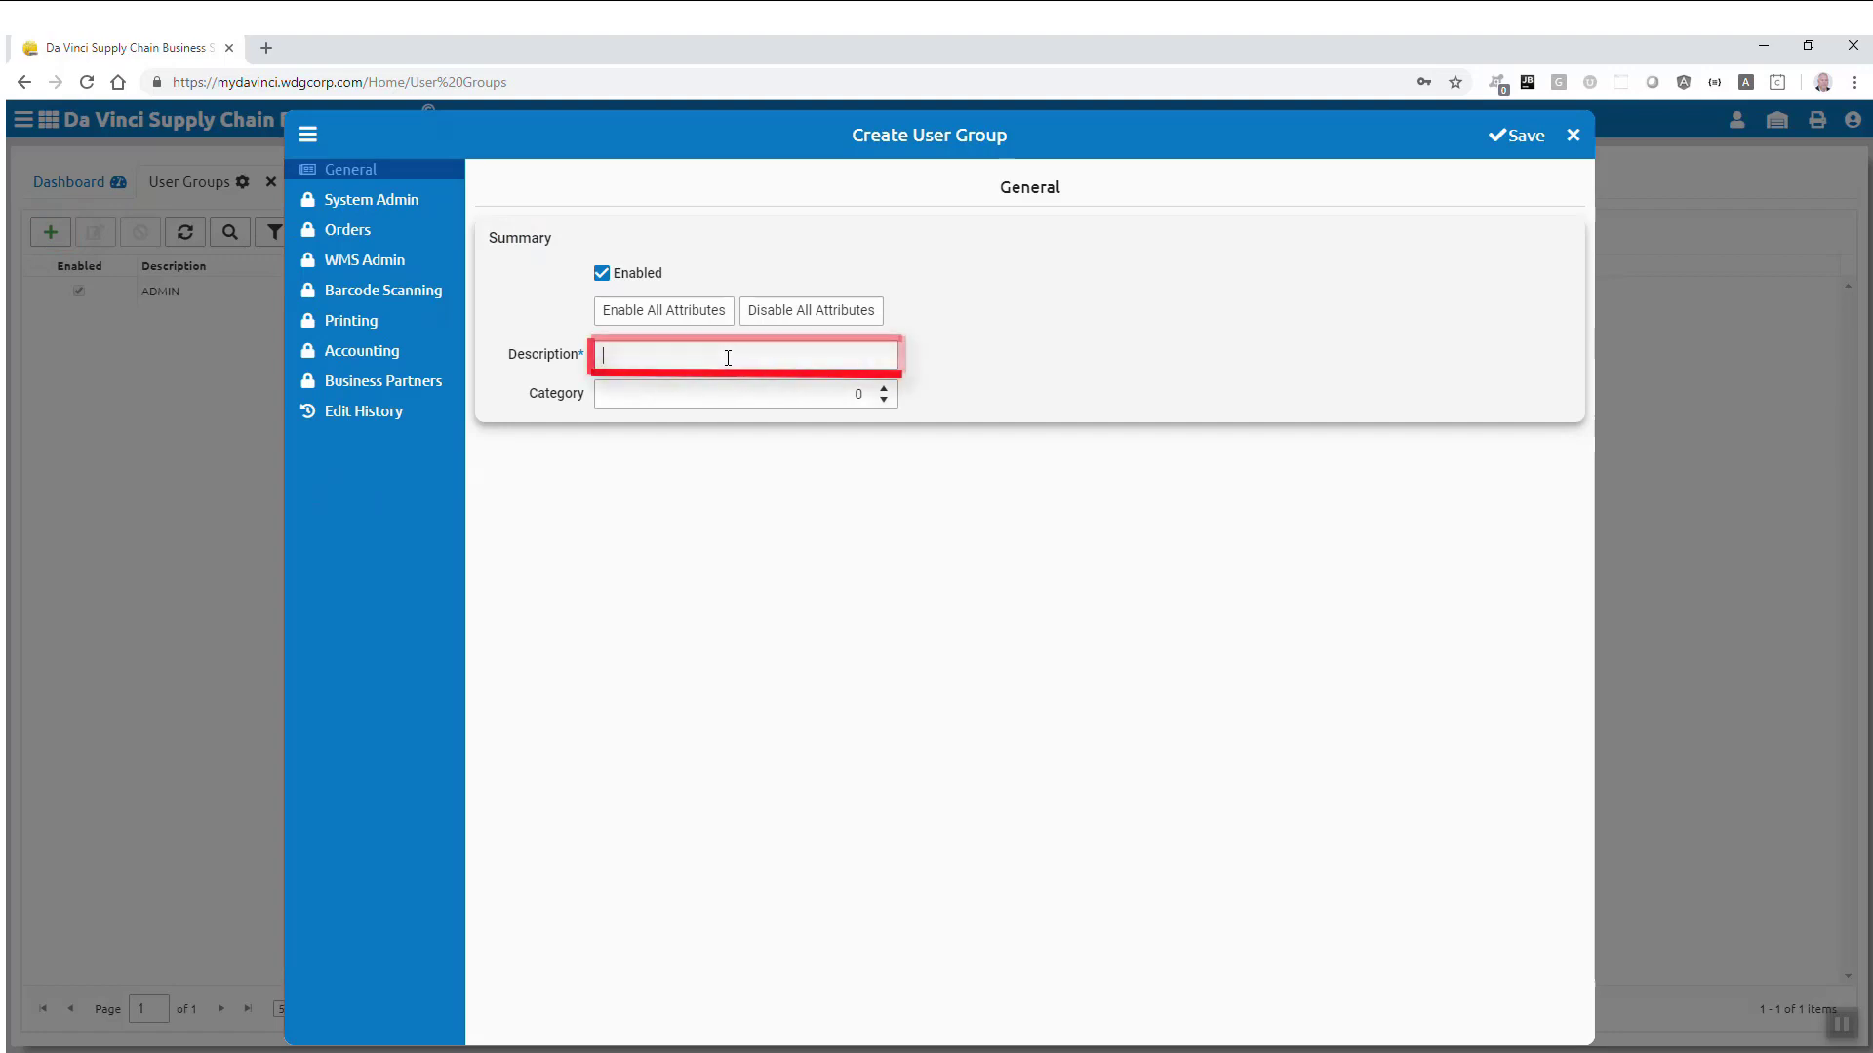
{"action": "type", "text": "WAREHOUSE"}
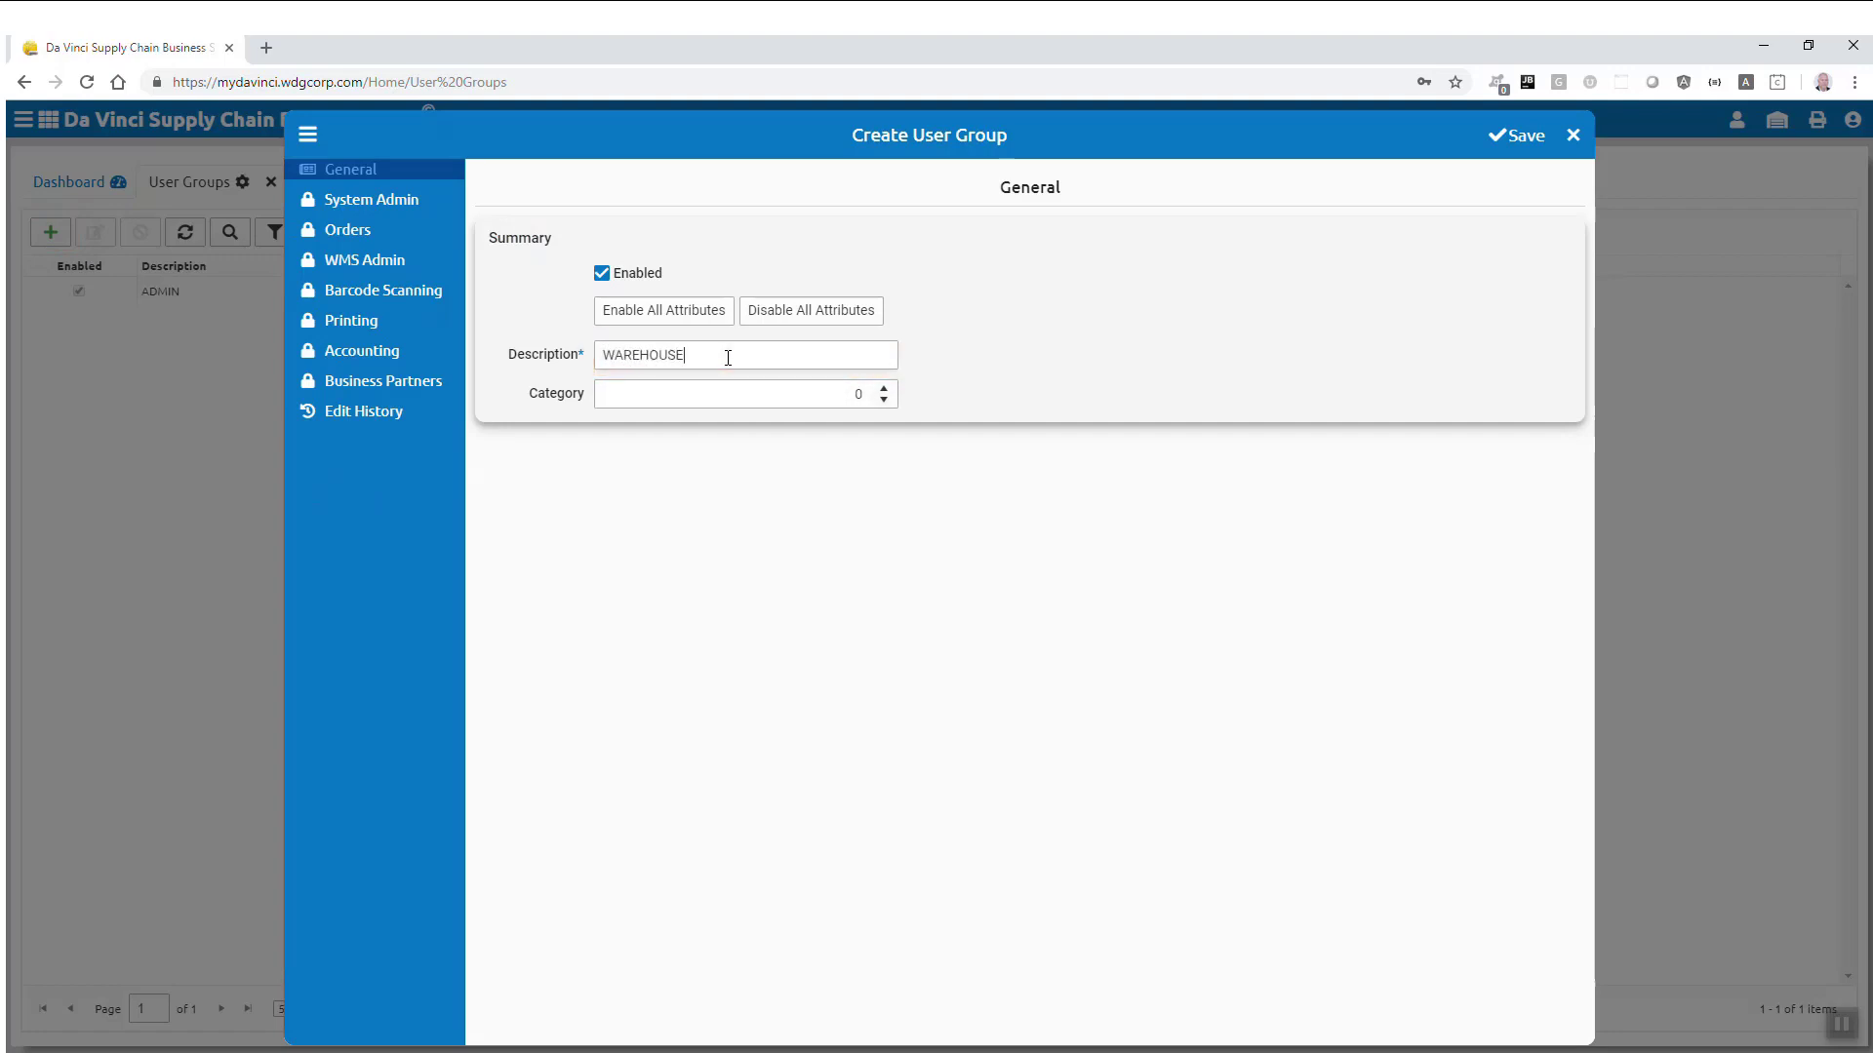
{"action": "type", "text": " MGR"}
{"action": "left_click", "coordinate": [1515, 145]}
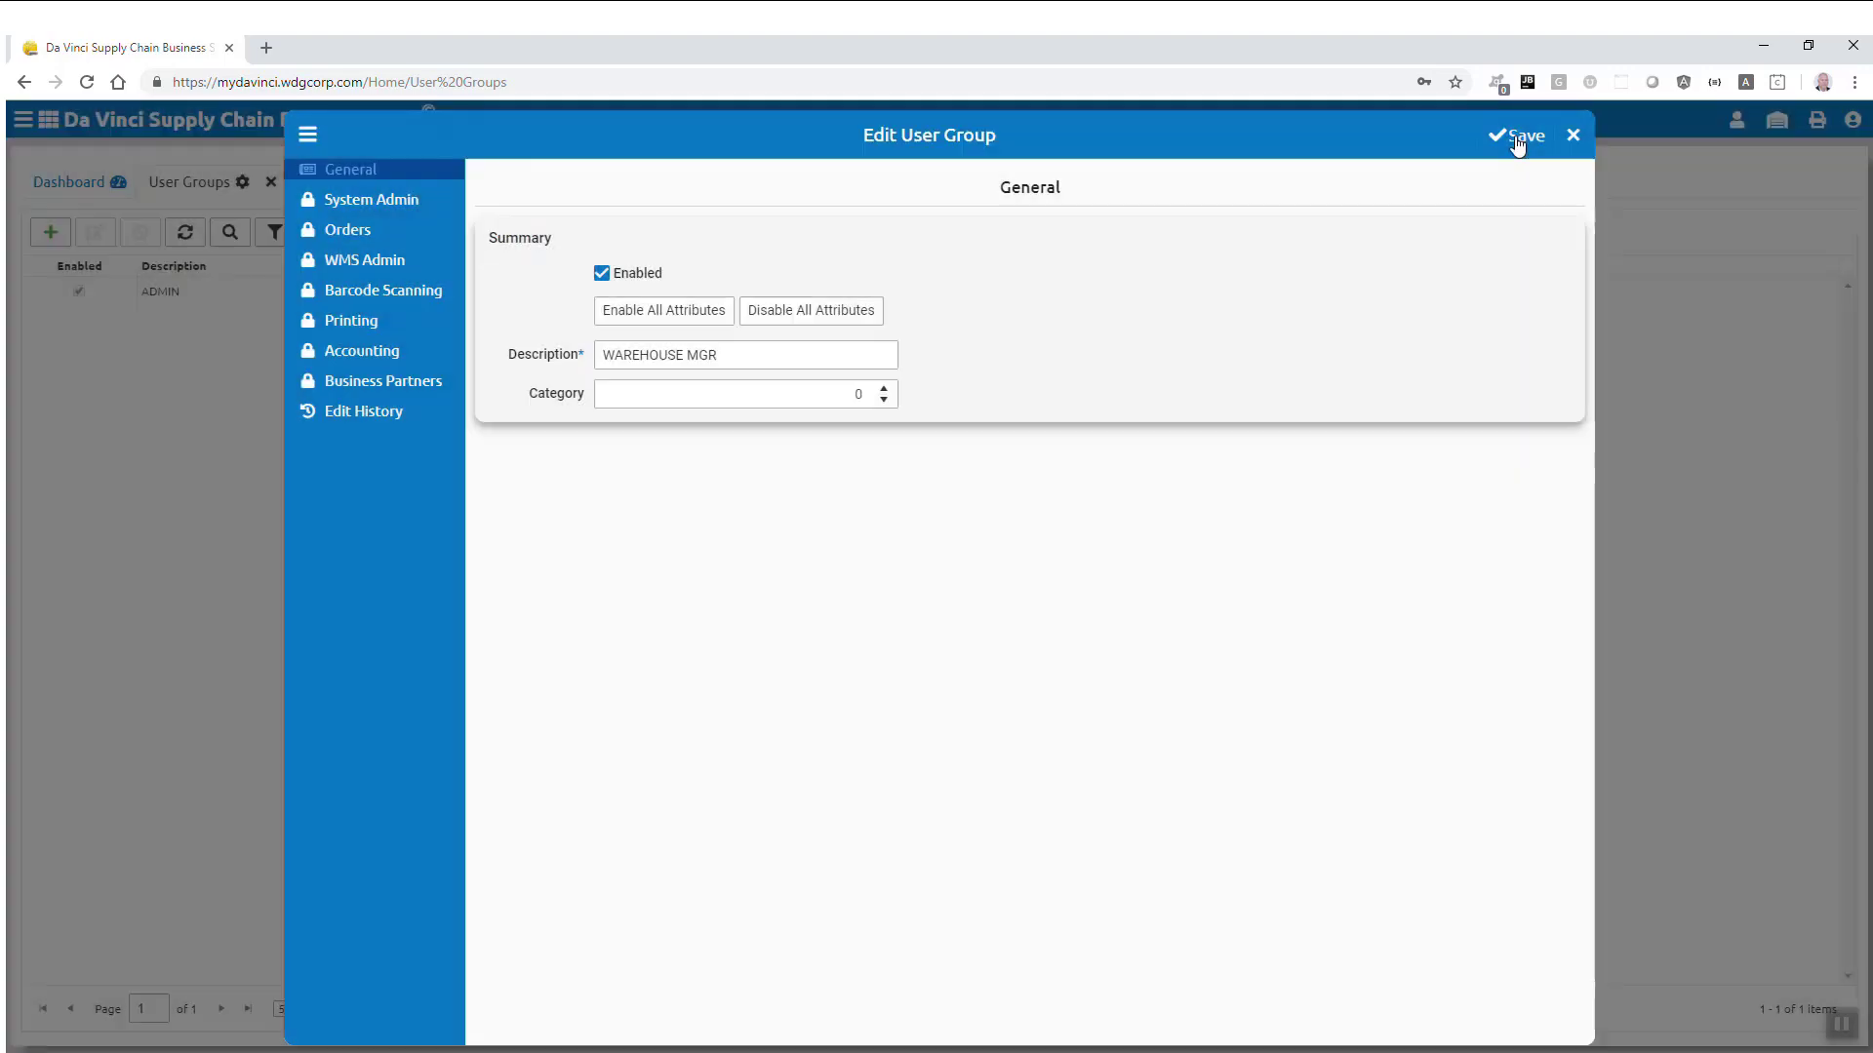
{"action": "left_click", "coordinate": [1573, 137]}
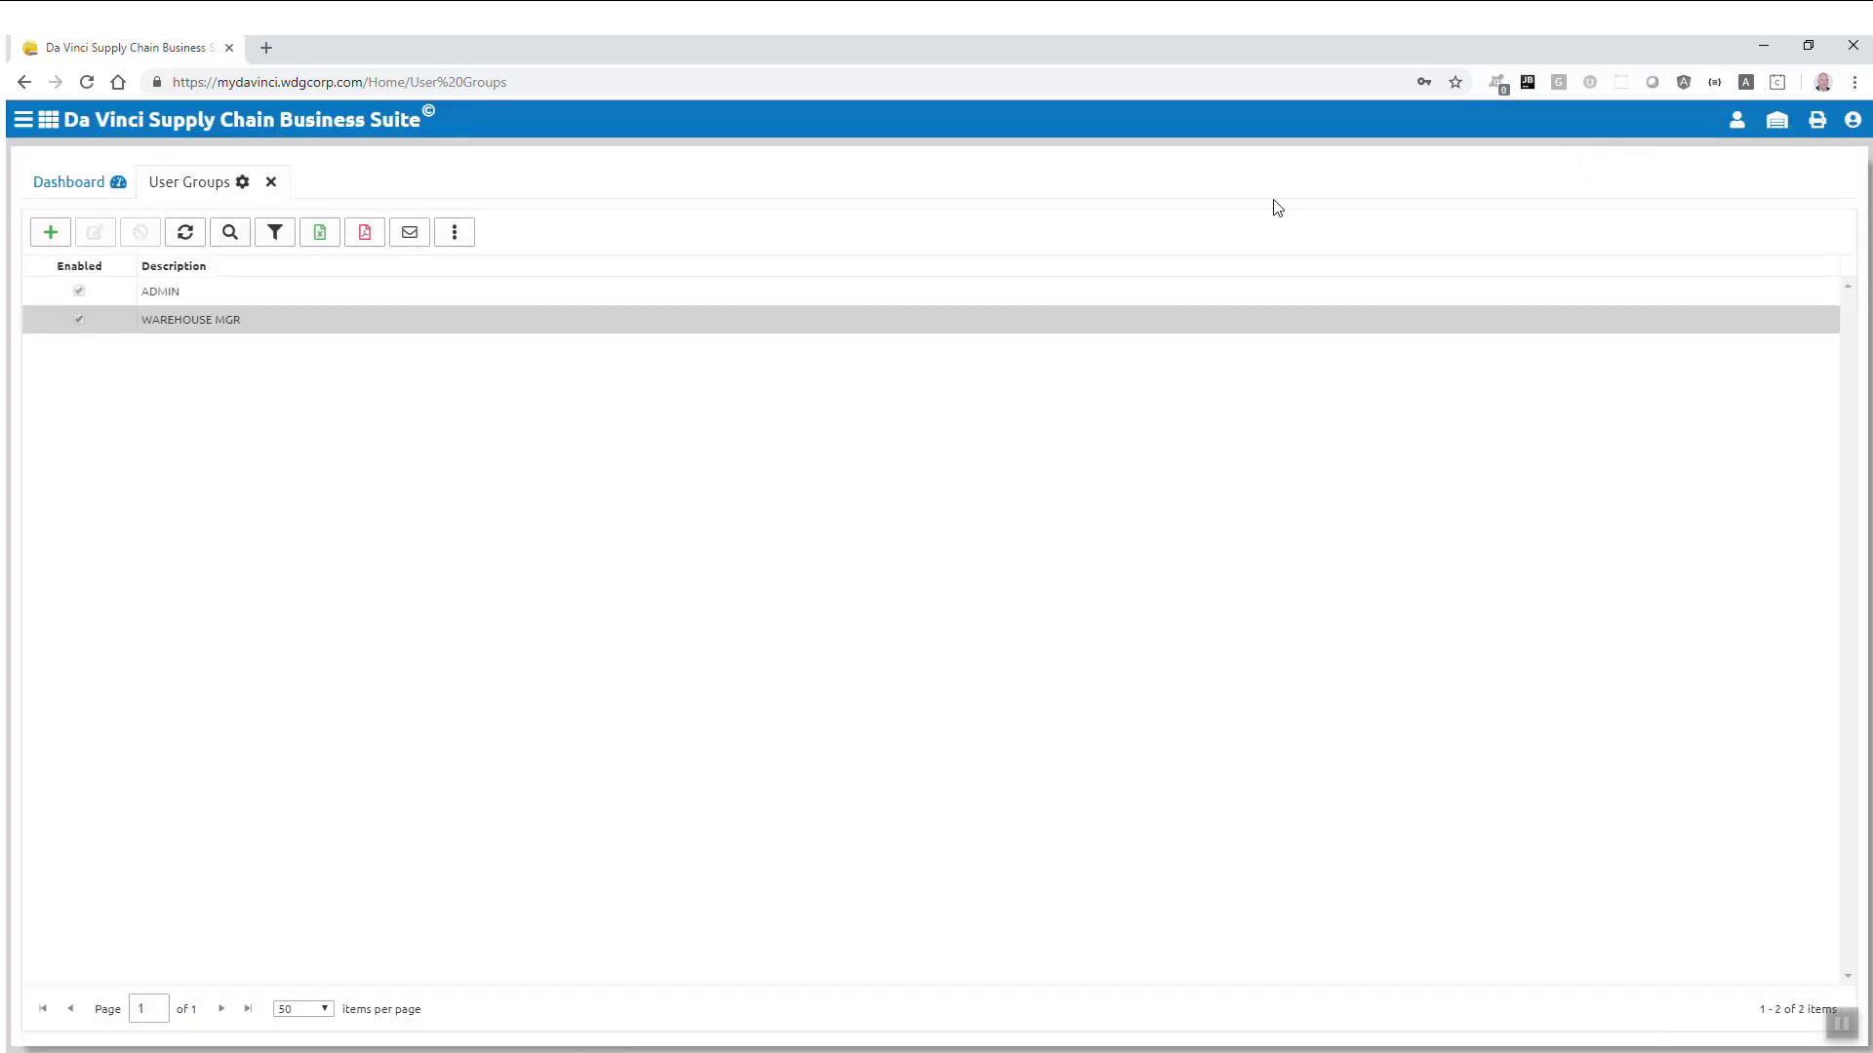
Step: Add the WAREHOUSE SUPERVISOR and WAREHOUSE STAFF user groups
{"action": "left_click", "coordinate": [49, 235]}
{"action": "left_click", "coordinate": [623, 350]}
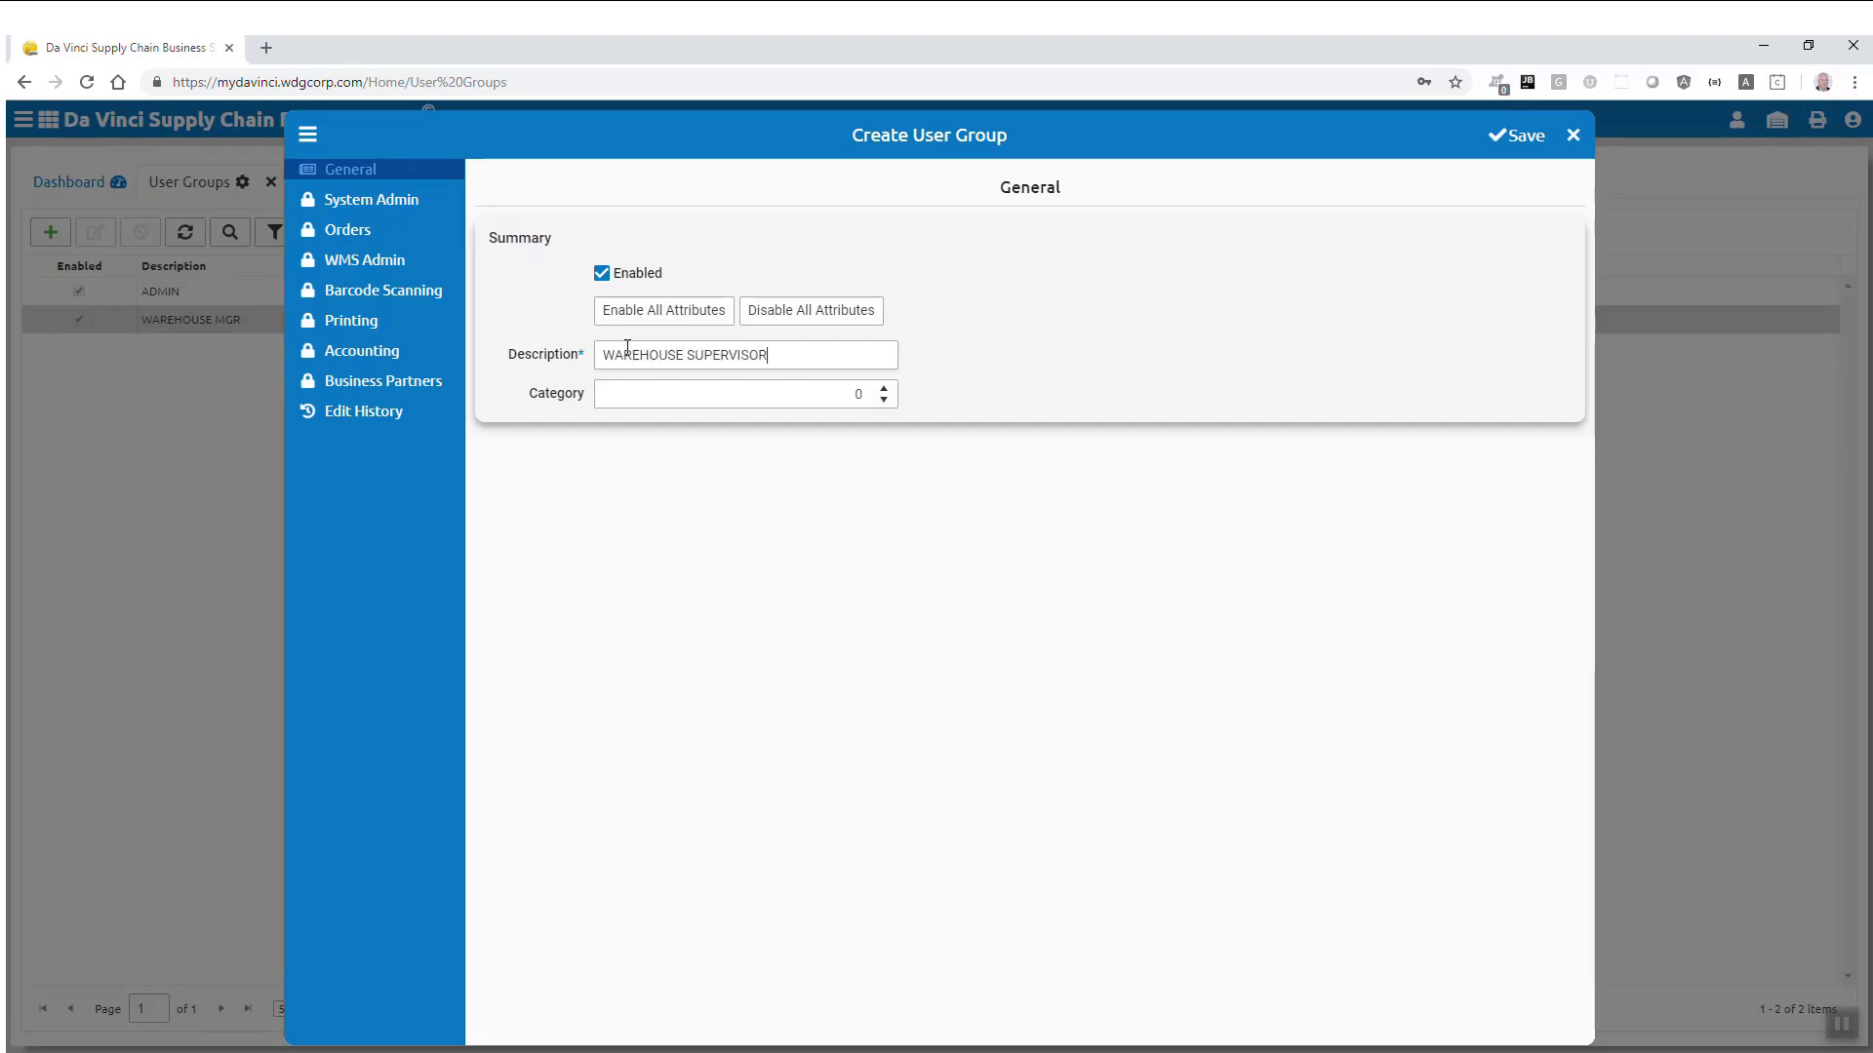
{"action": "left_click", "coordinate": [1516, 138]}
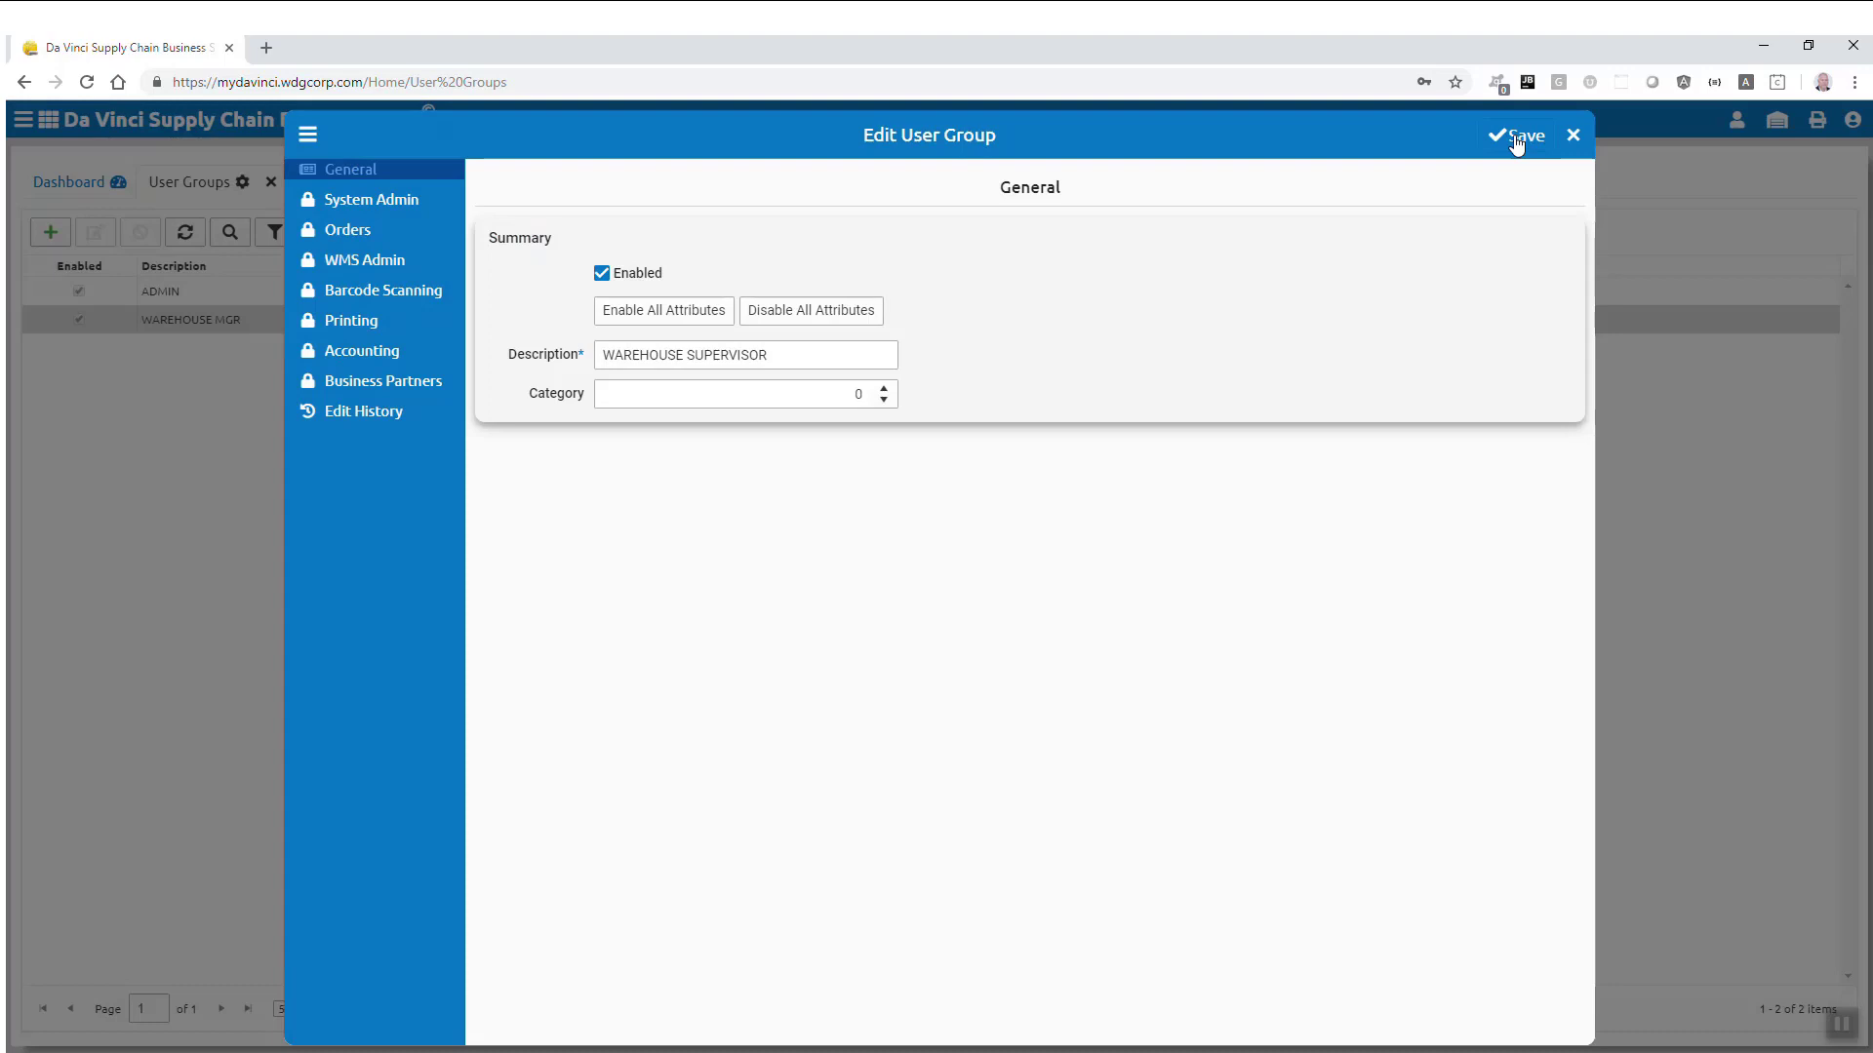
{"action": "left_click", "coordinate": [1574, 136]}
{"action": "left_click", "coordinate": [51, 234]}
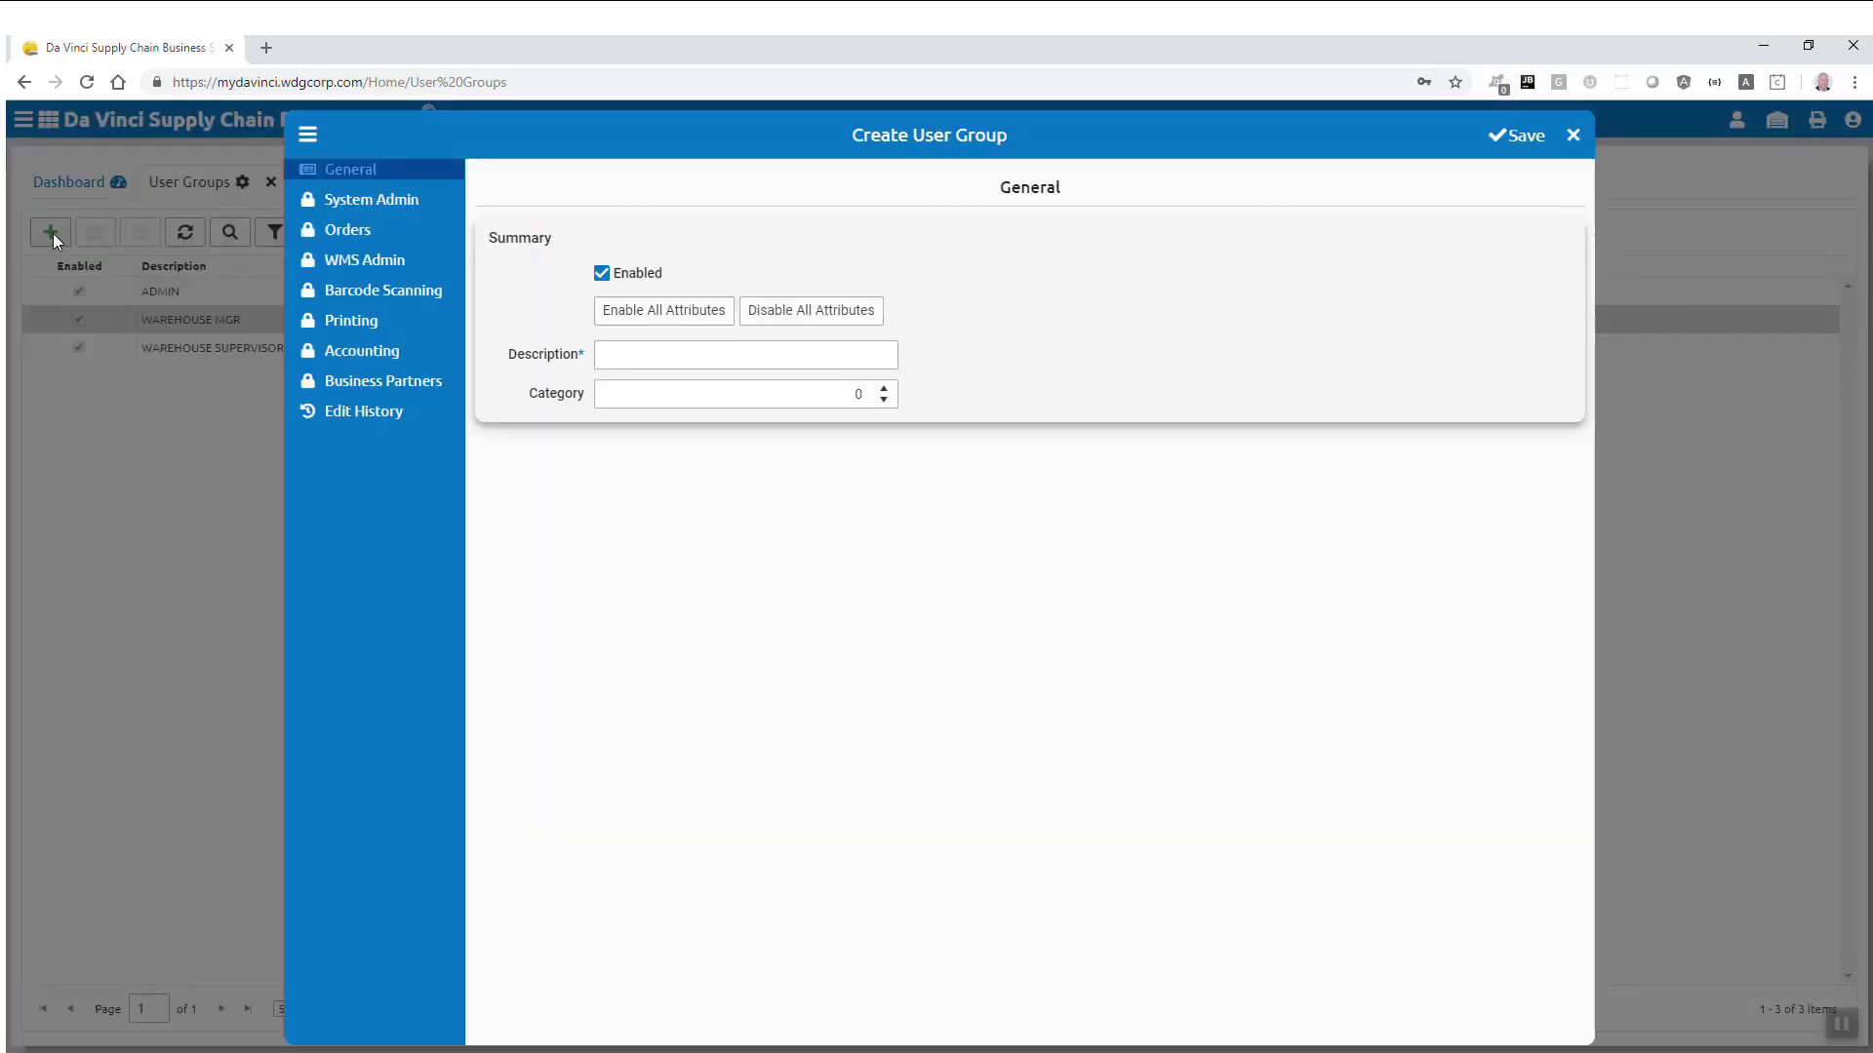
{"action": "left_click", "coordinate": [639, 356]}
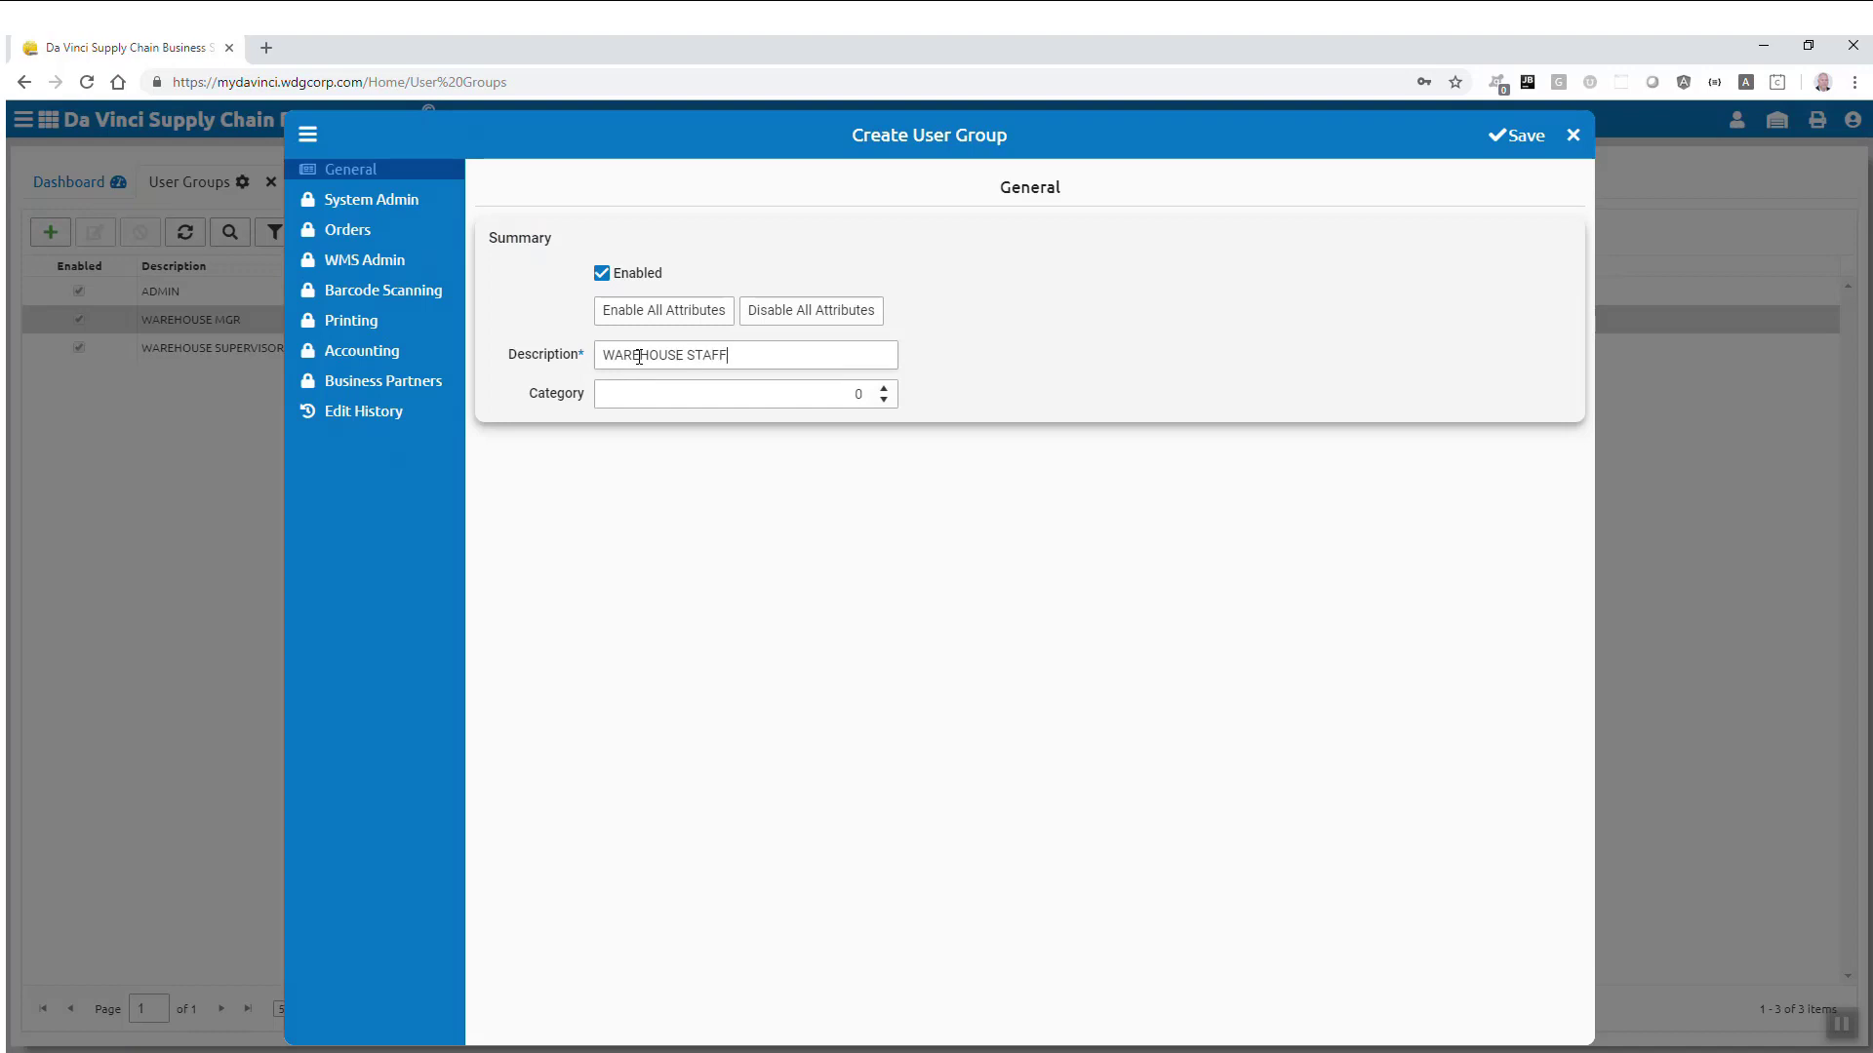
{"action": "left_click", "coordinate": [1522, 136]}
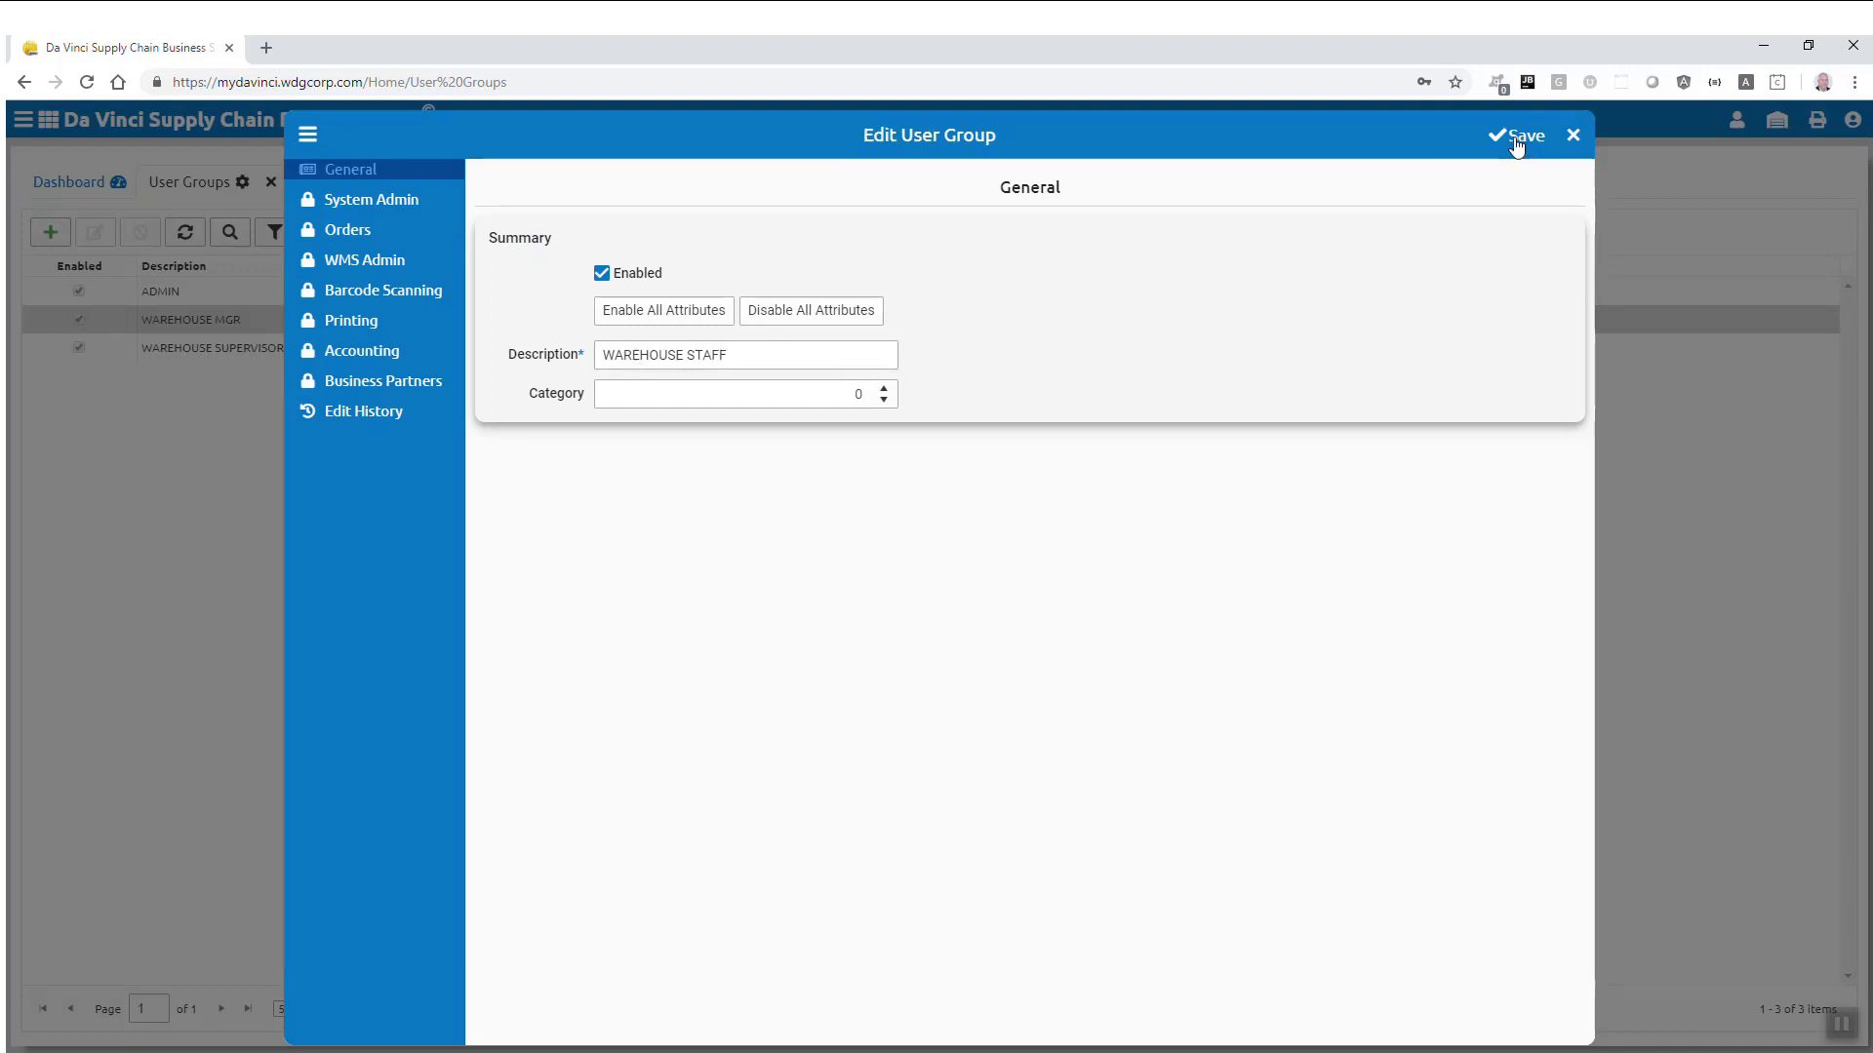
{"action": "left_click", "coordinate": [1572, 136]}
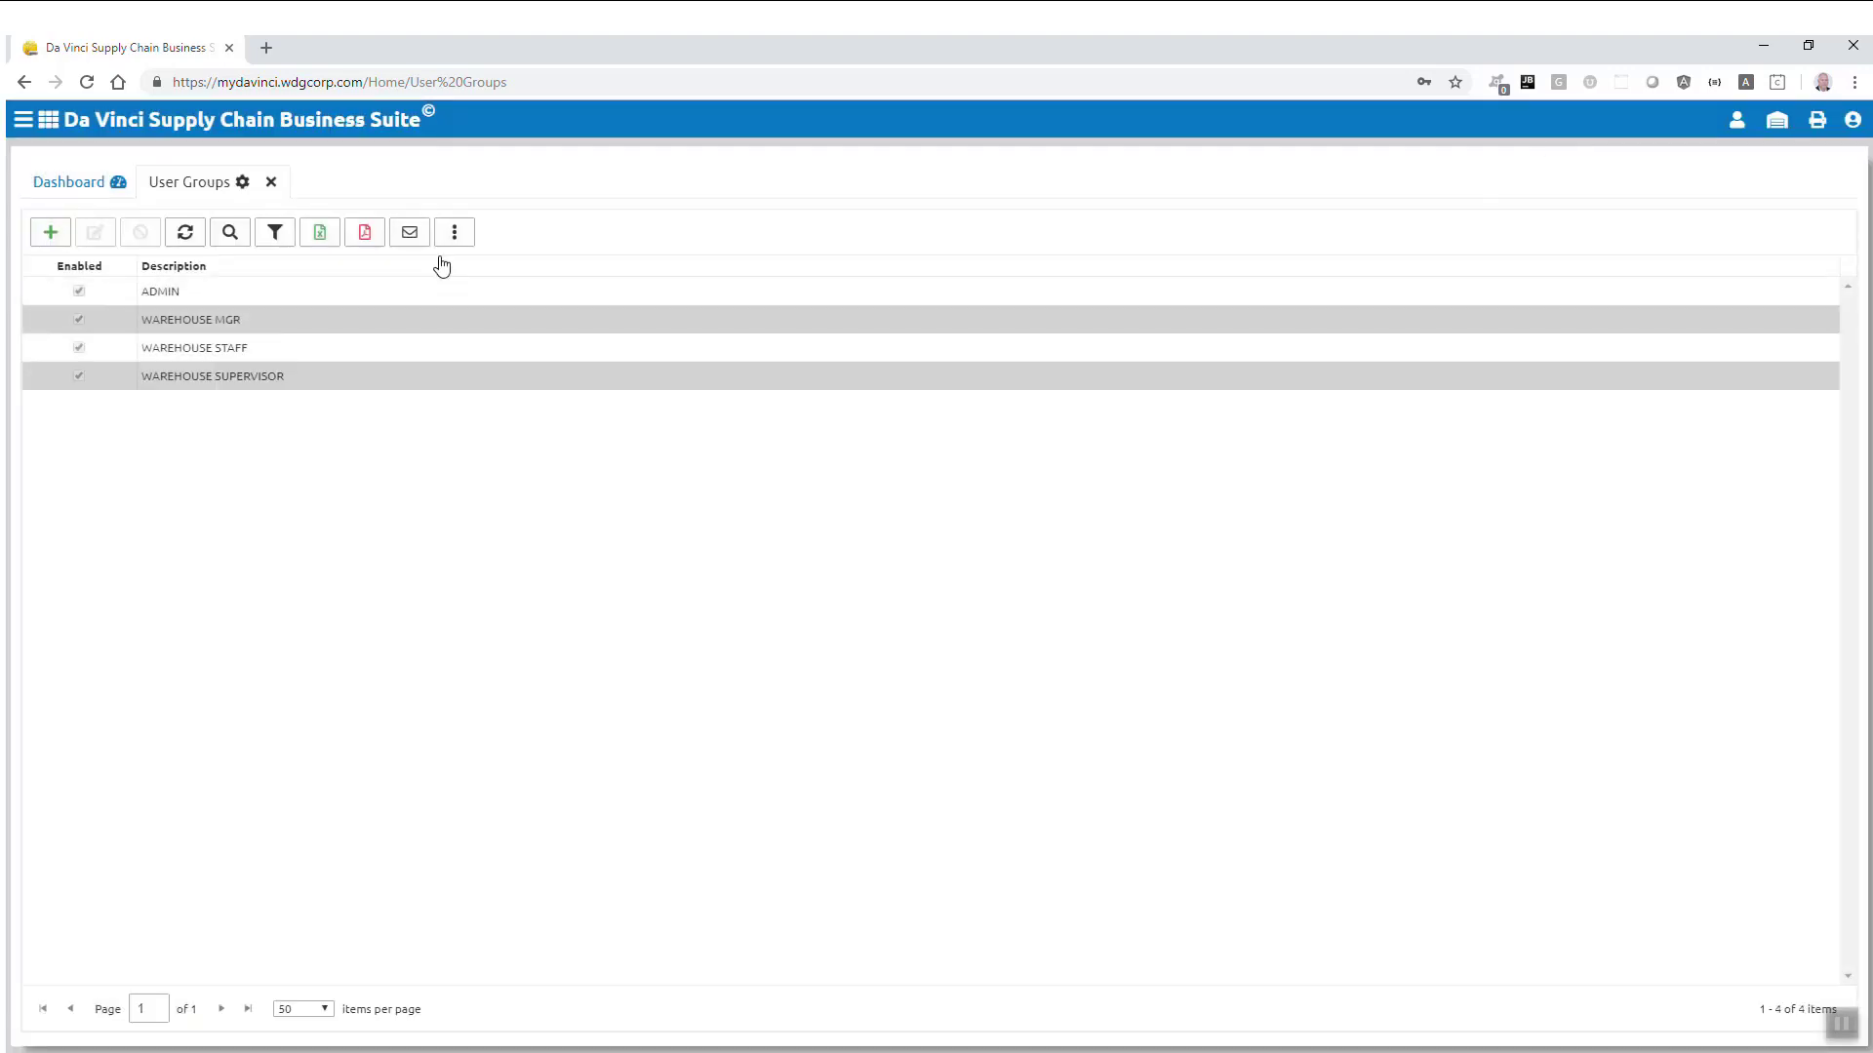
Step: Add the CUSTOMER SERVICE and CUSTOMER SERVICE MGR user groups
{"action": "left_click", "coordinate": [50, 233]}
{"action": "left_click", "coordinate": [614, 354]}
{"action": "type", "text": "CUSTOMER SERVICE"}
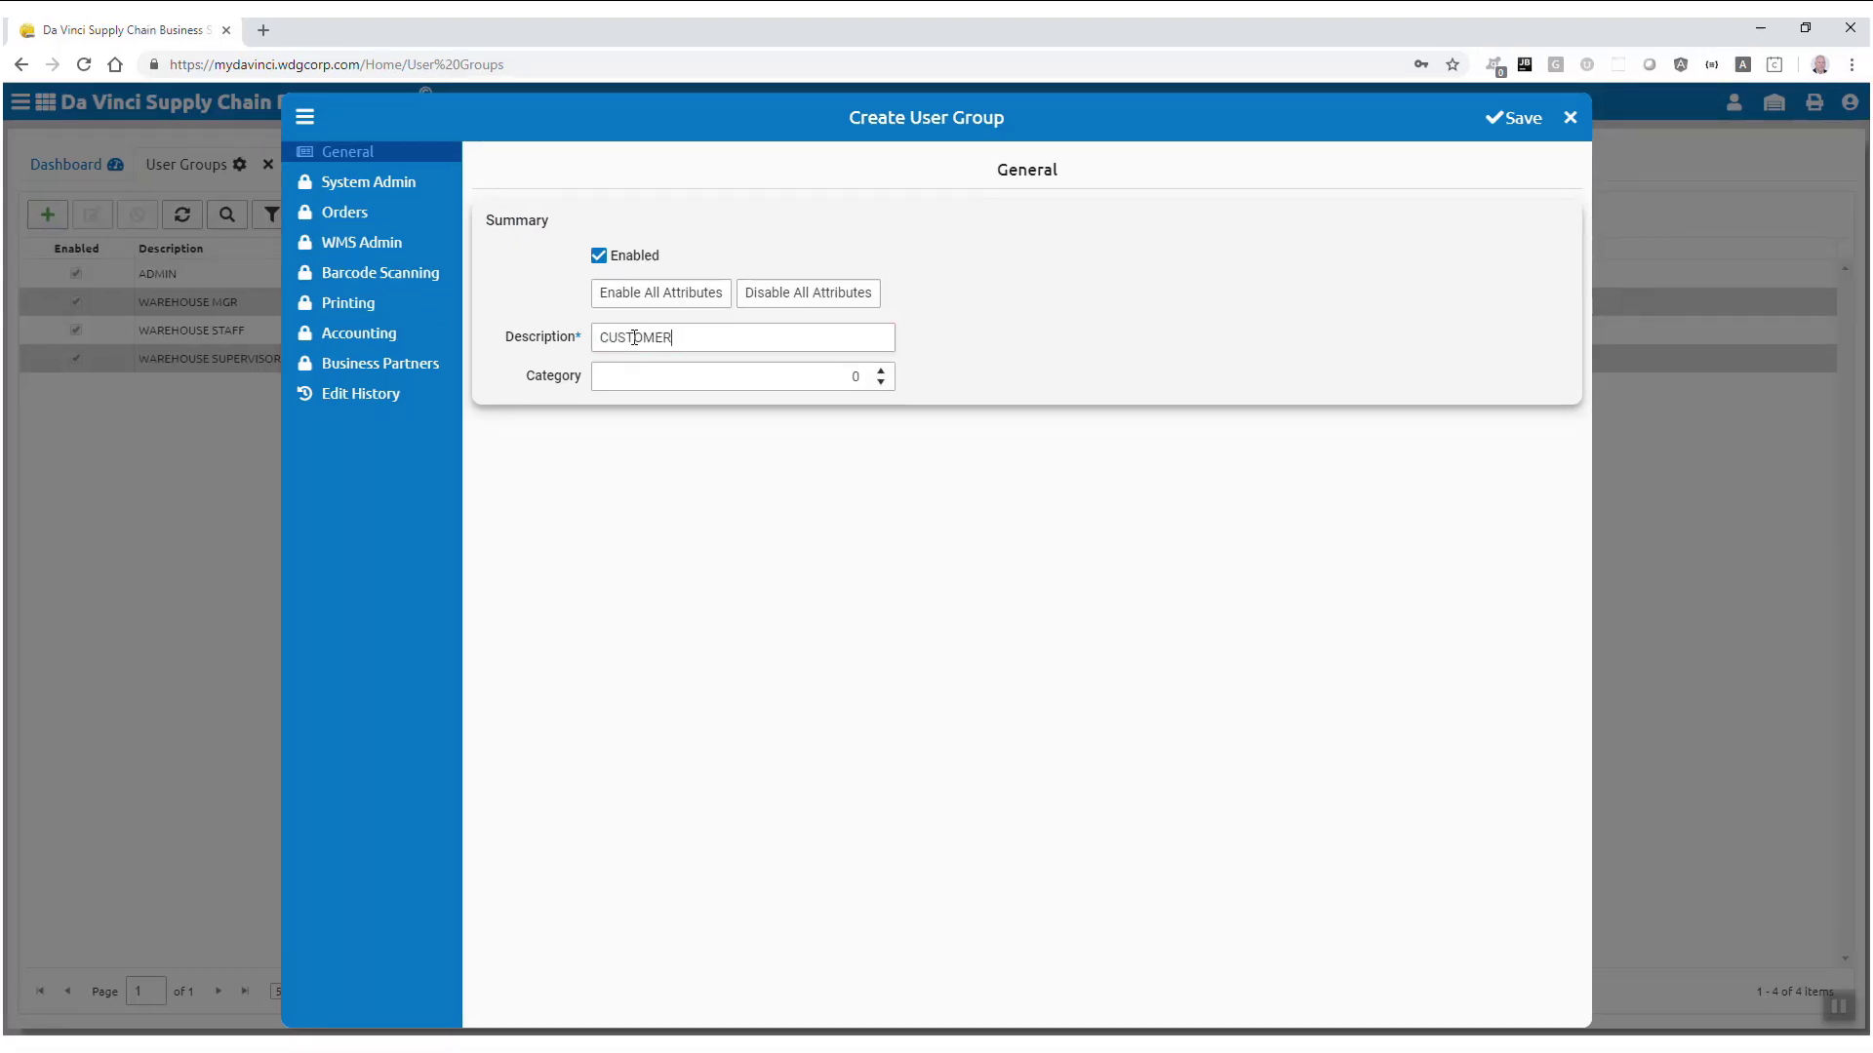
{"action": "left_click", "coordinate": [1512, 118]}
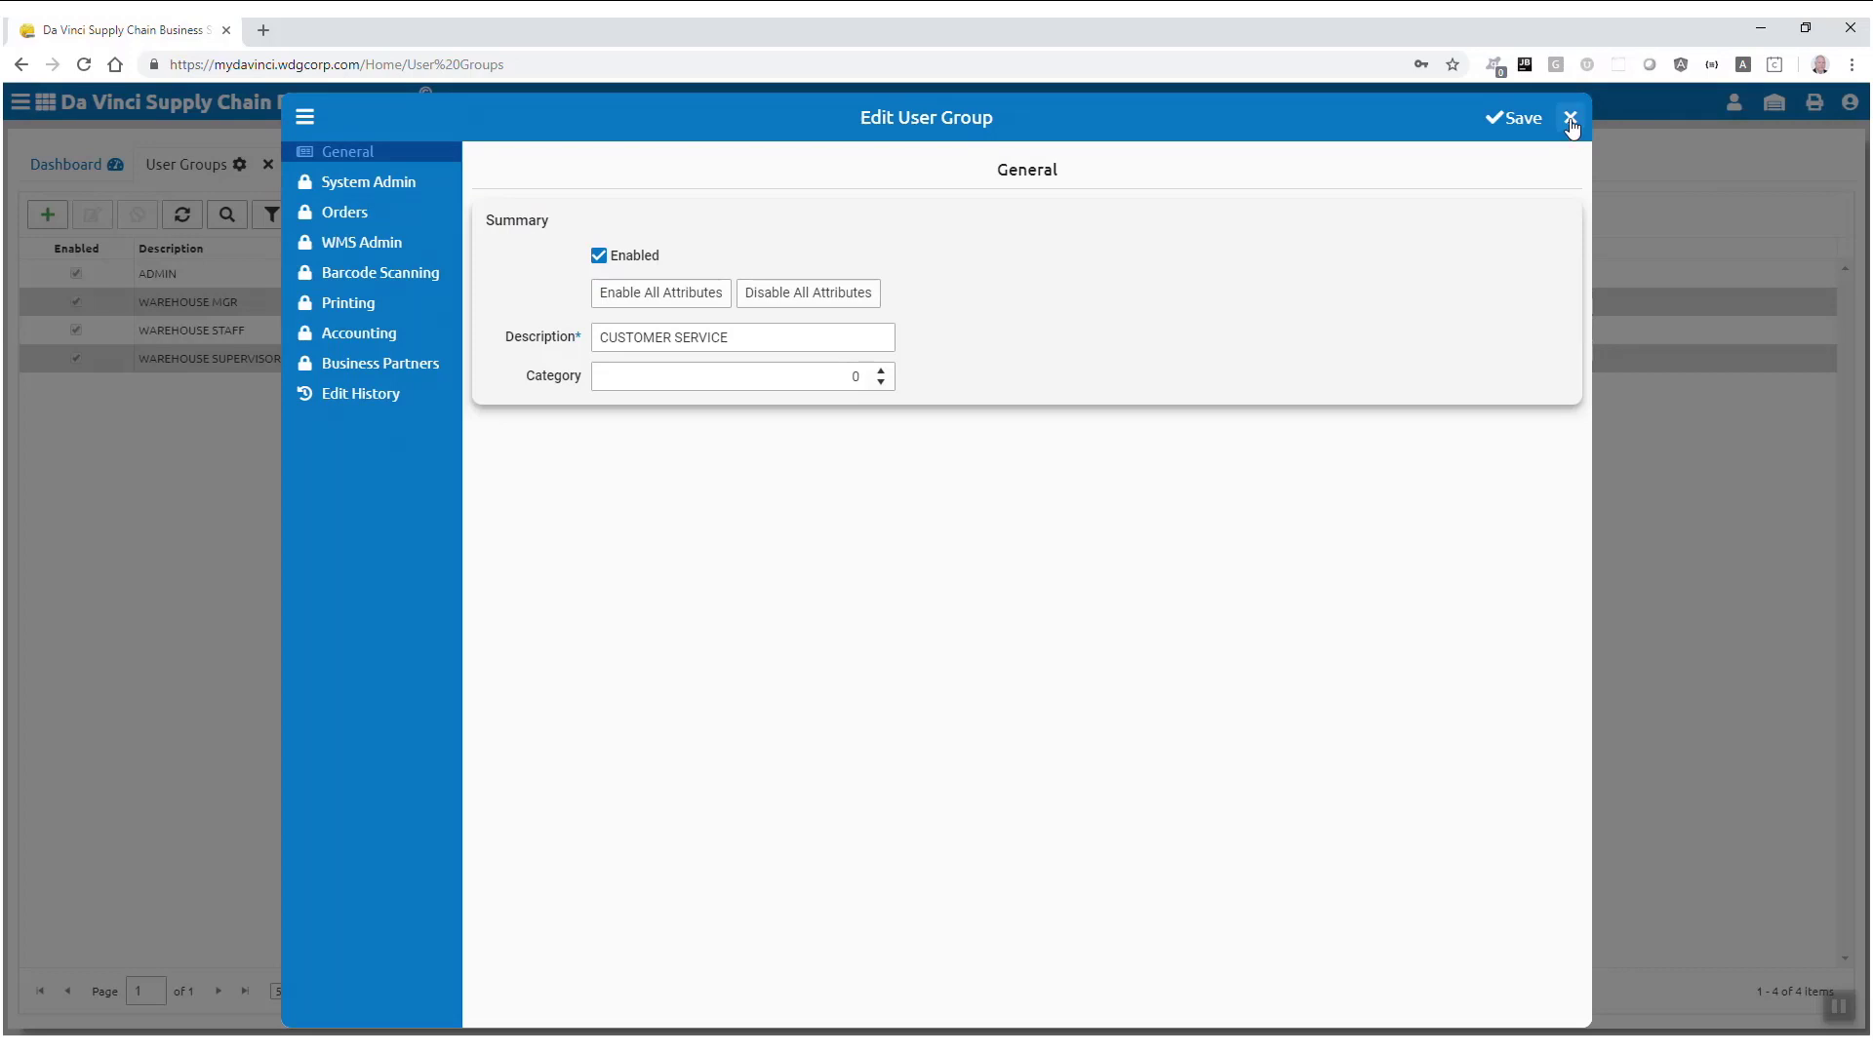
{"action": "left_click", "coordinate": [1571, 119]}
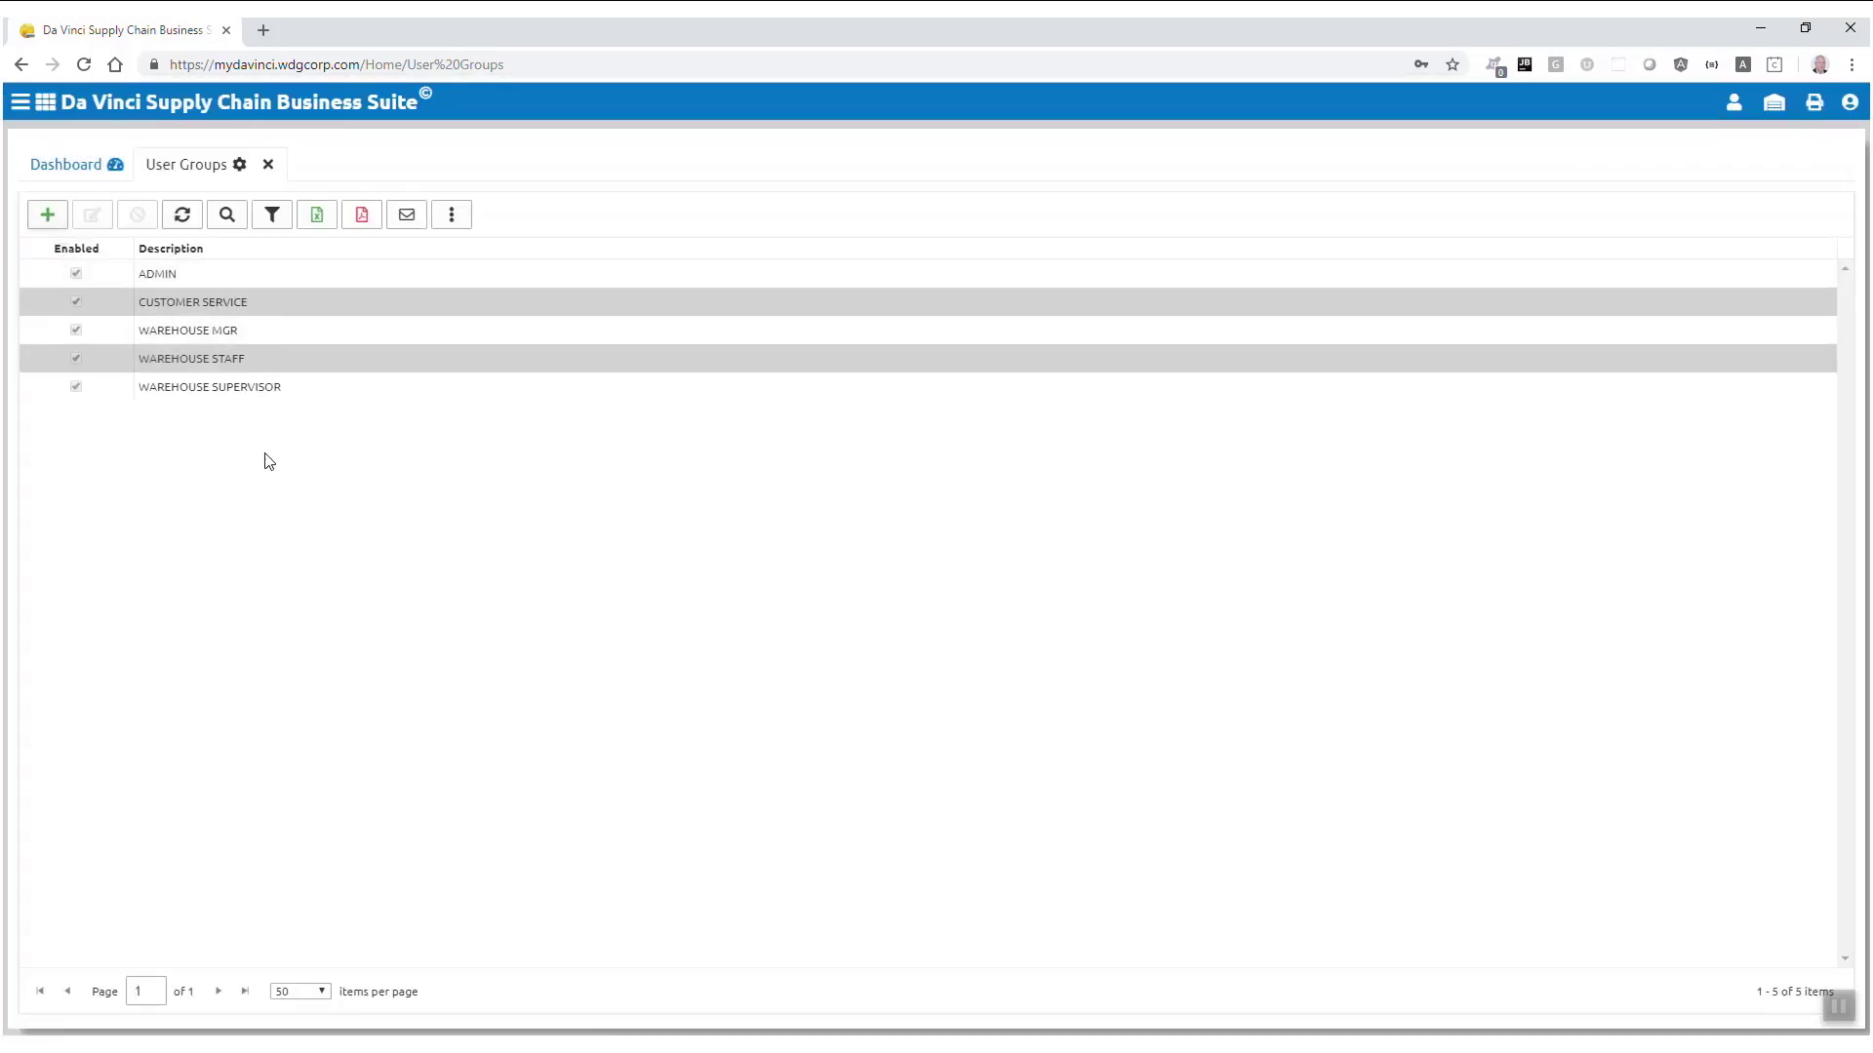
{"action": "left_click", "coordinate": [49, 214]}
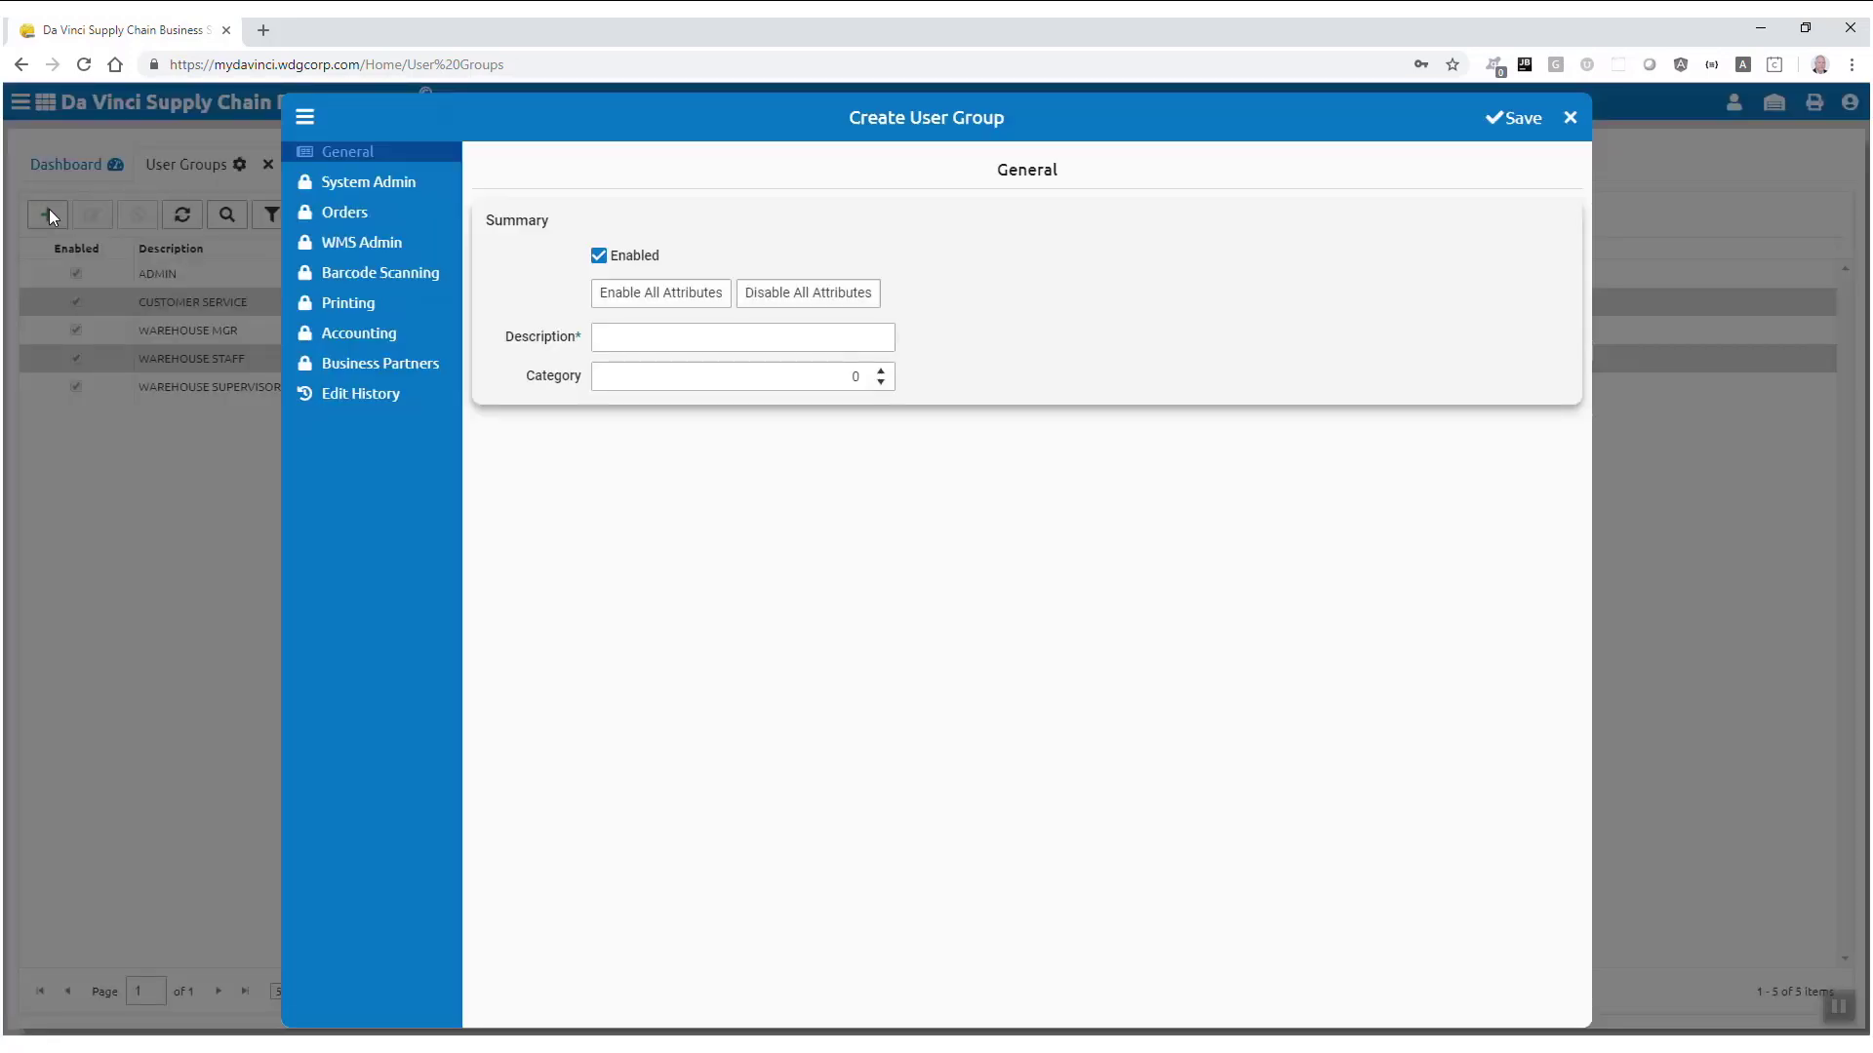
{"action": "left_click", "coordinate": [649, 342]}
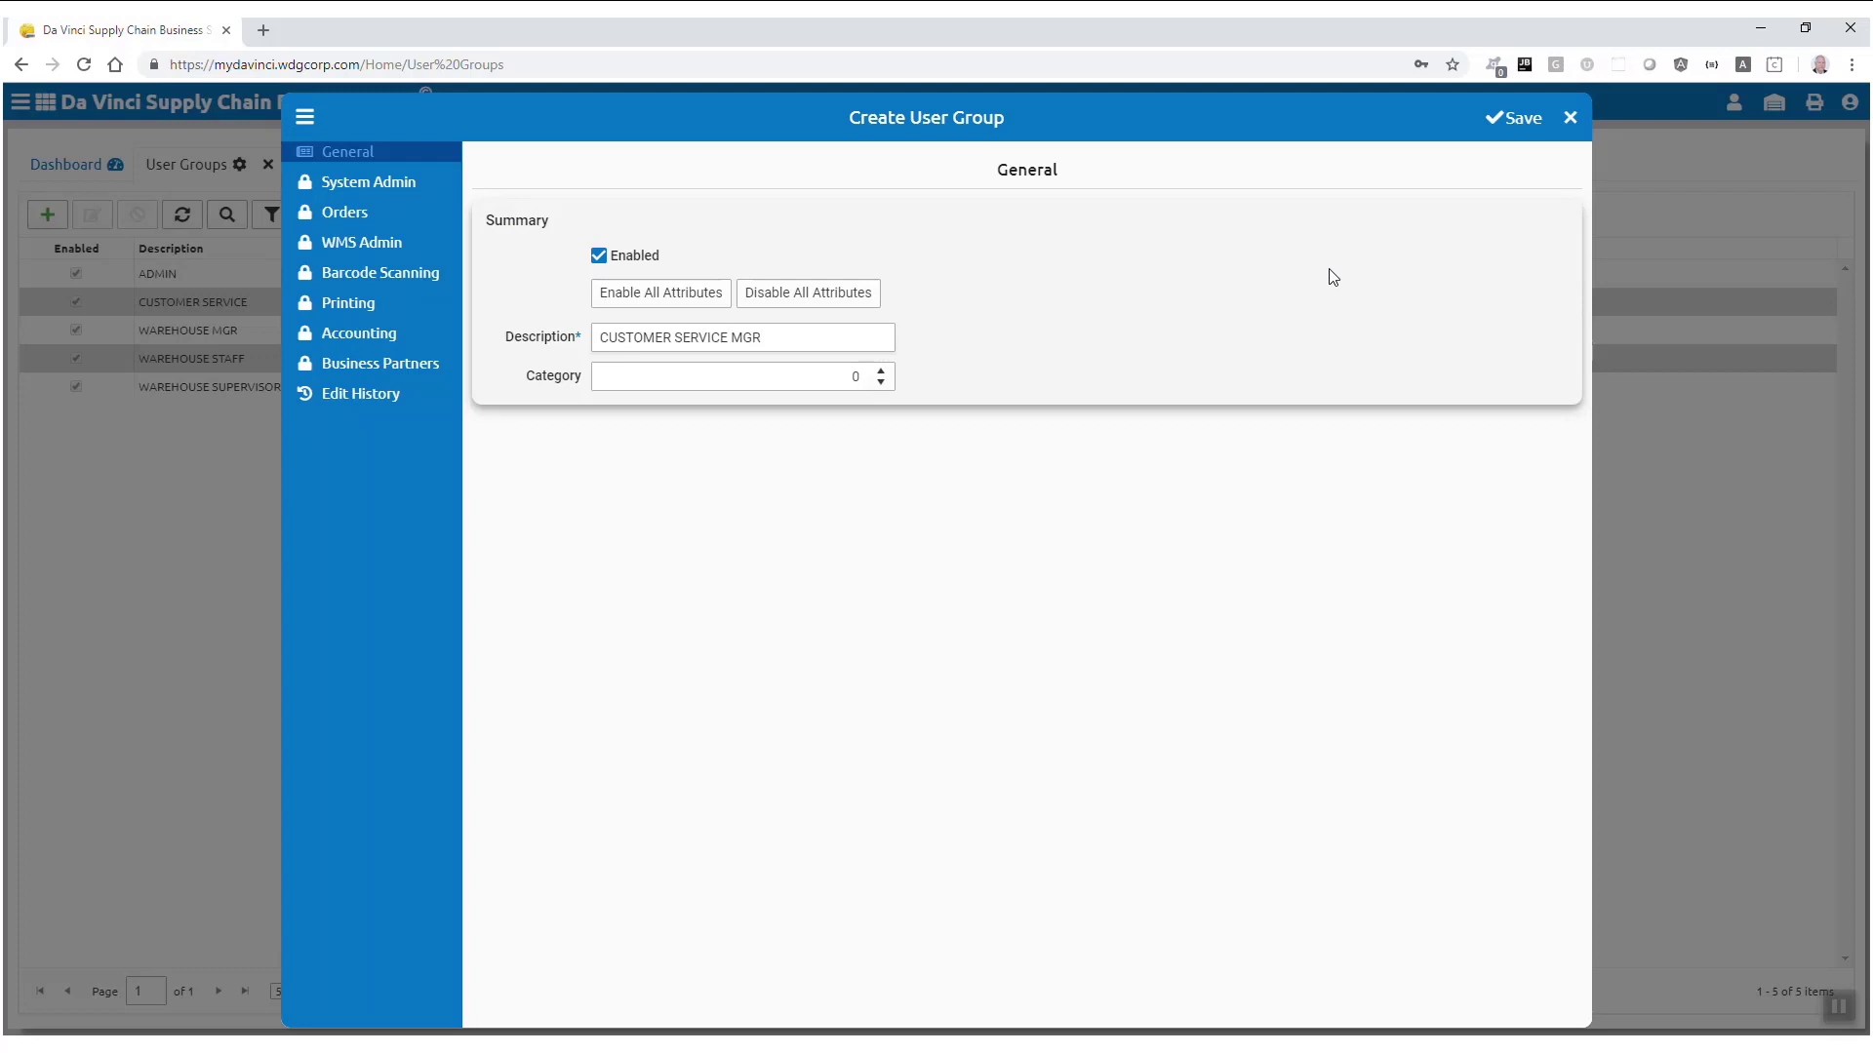
{"action": "left_click", "coordinate": [1507, 120]}
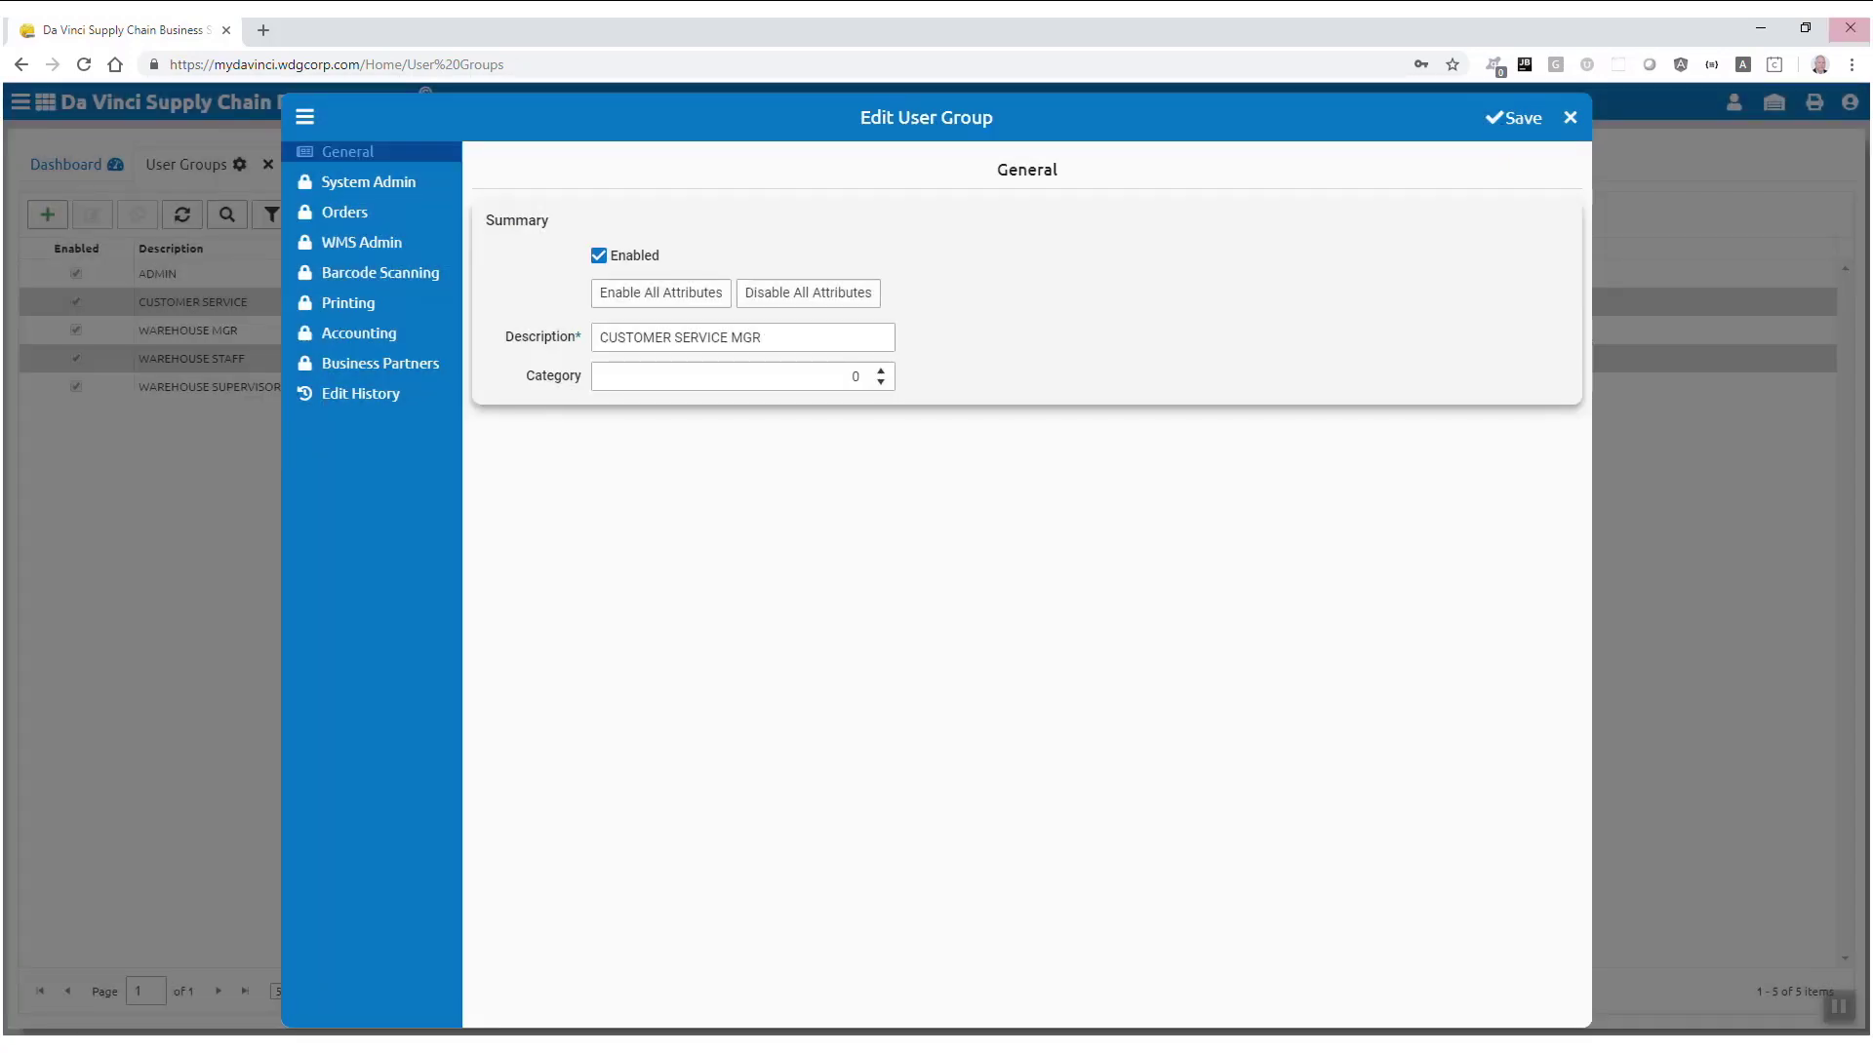
{"action": "left_click", "coordinate": [1570, 117]}
Step: Create and save the BILLING user group
{"action": "left_click", "coordinate": [47, 216]}
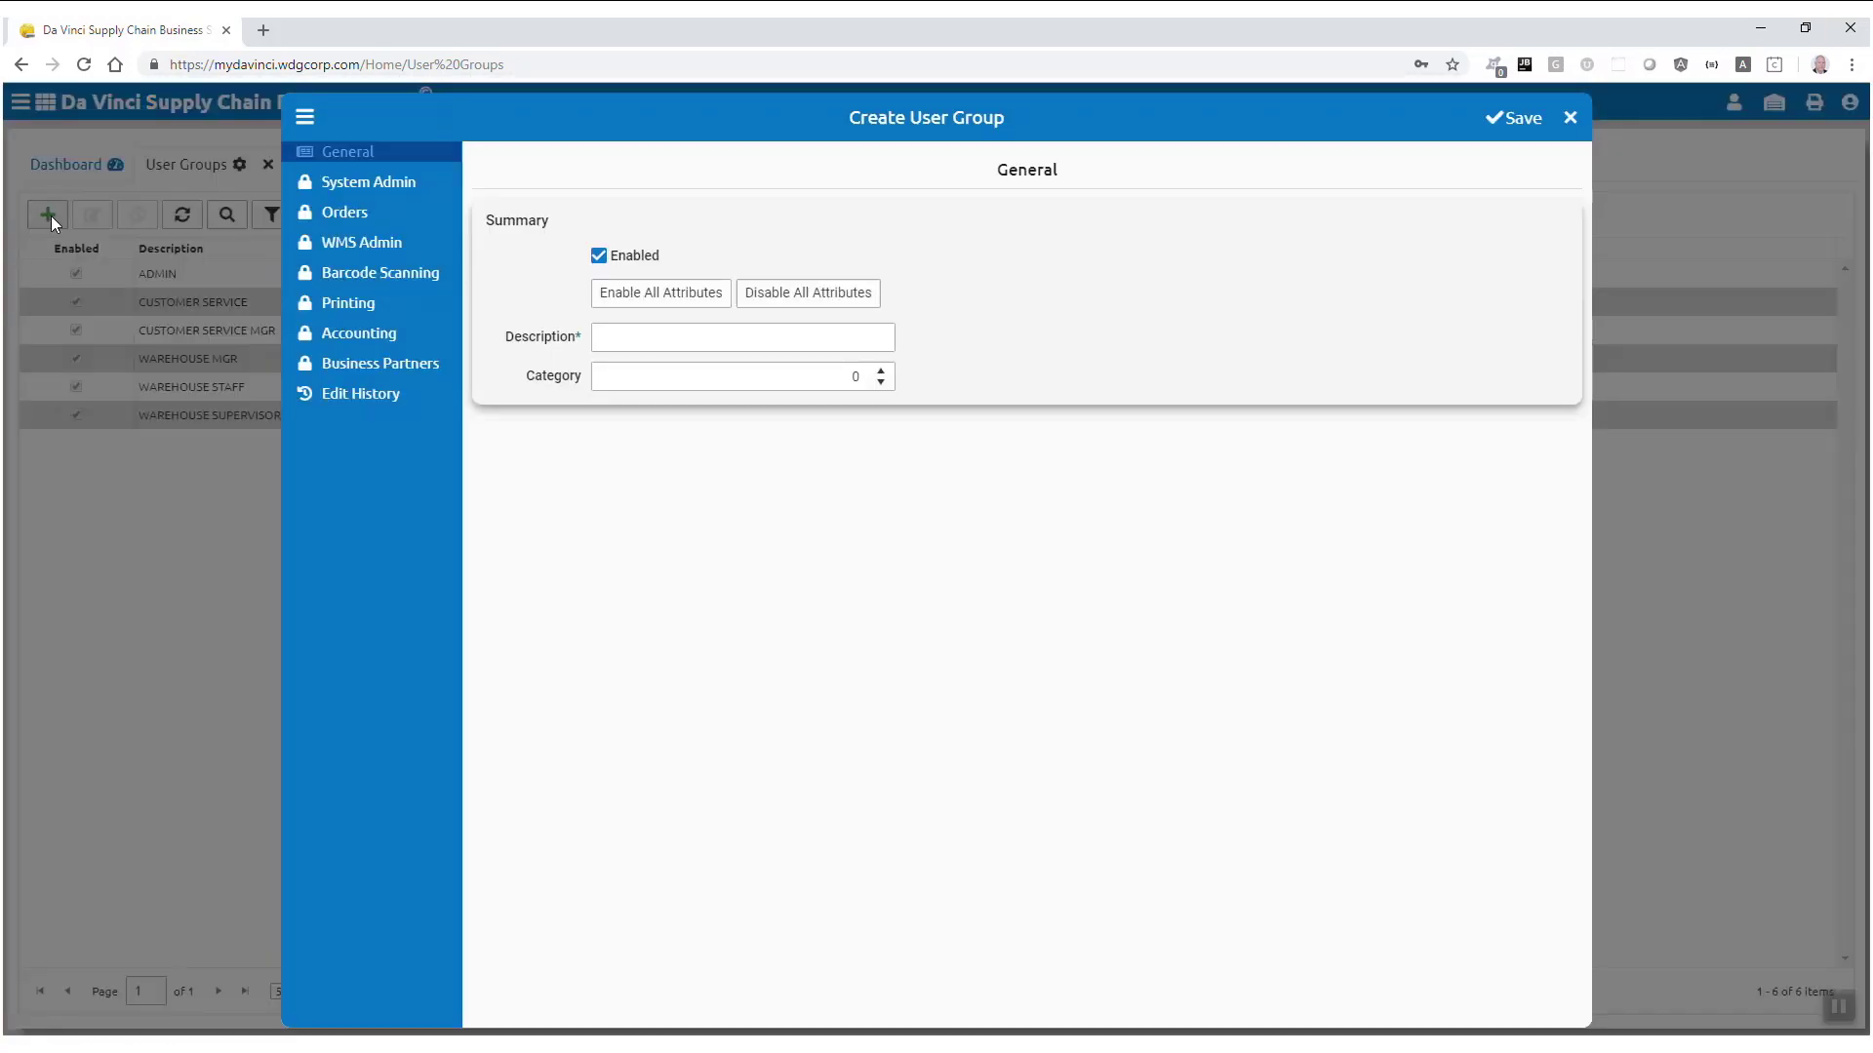
{"action": "left_click", "coordinate": [640, 339]}
{"action": "left_click", "coordinate": [1507, 118]}
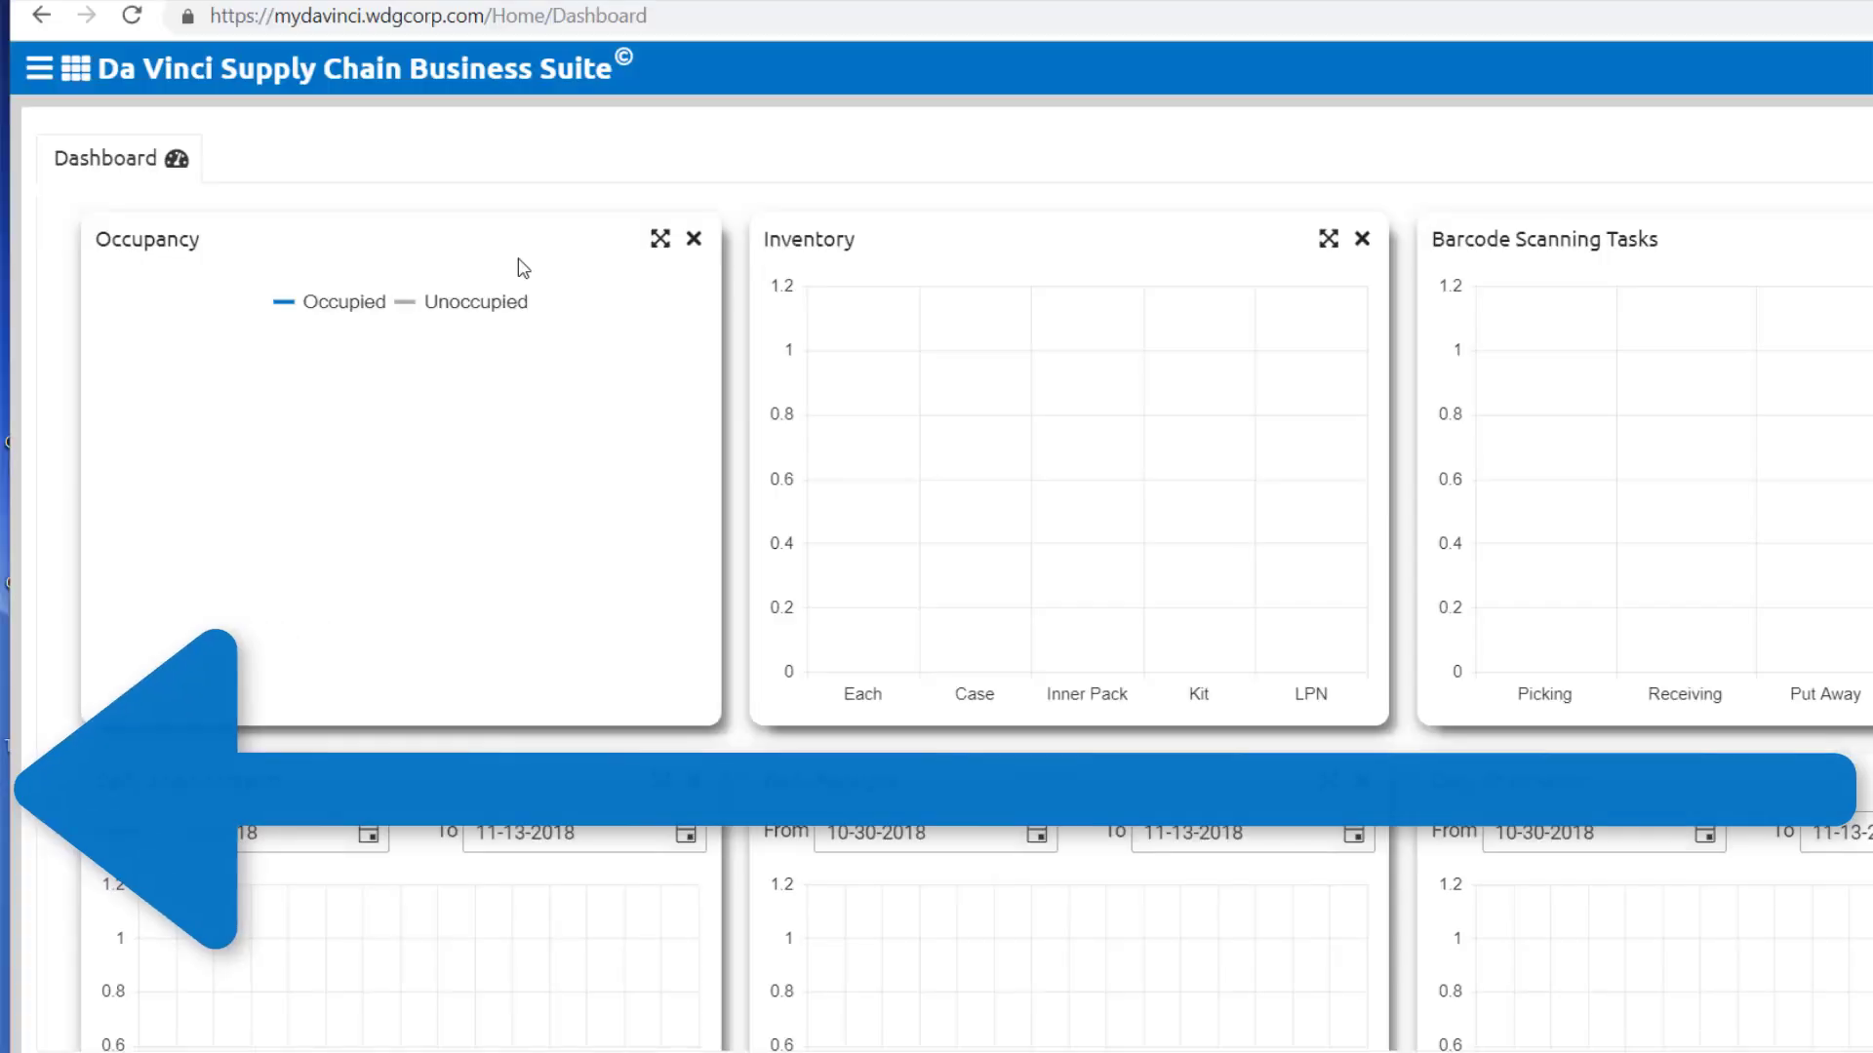
Step: Open the Users list and start a new user
{"action": "left_click", "coordinate": [38, 64]}
{"action": "left_click", "coordinate": [37, 64]}
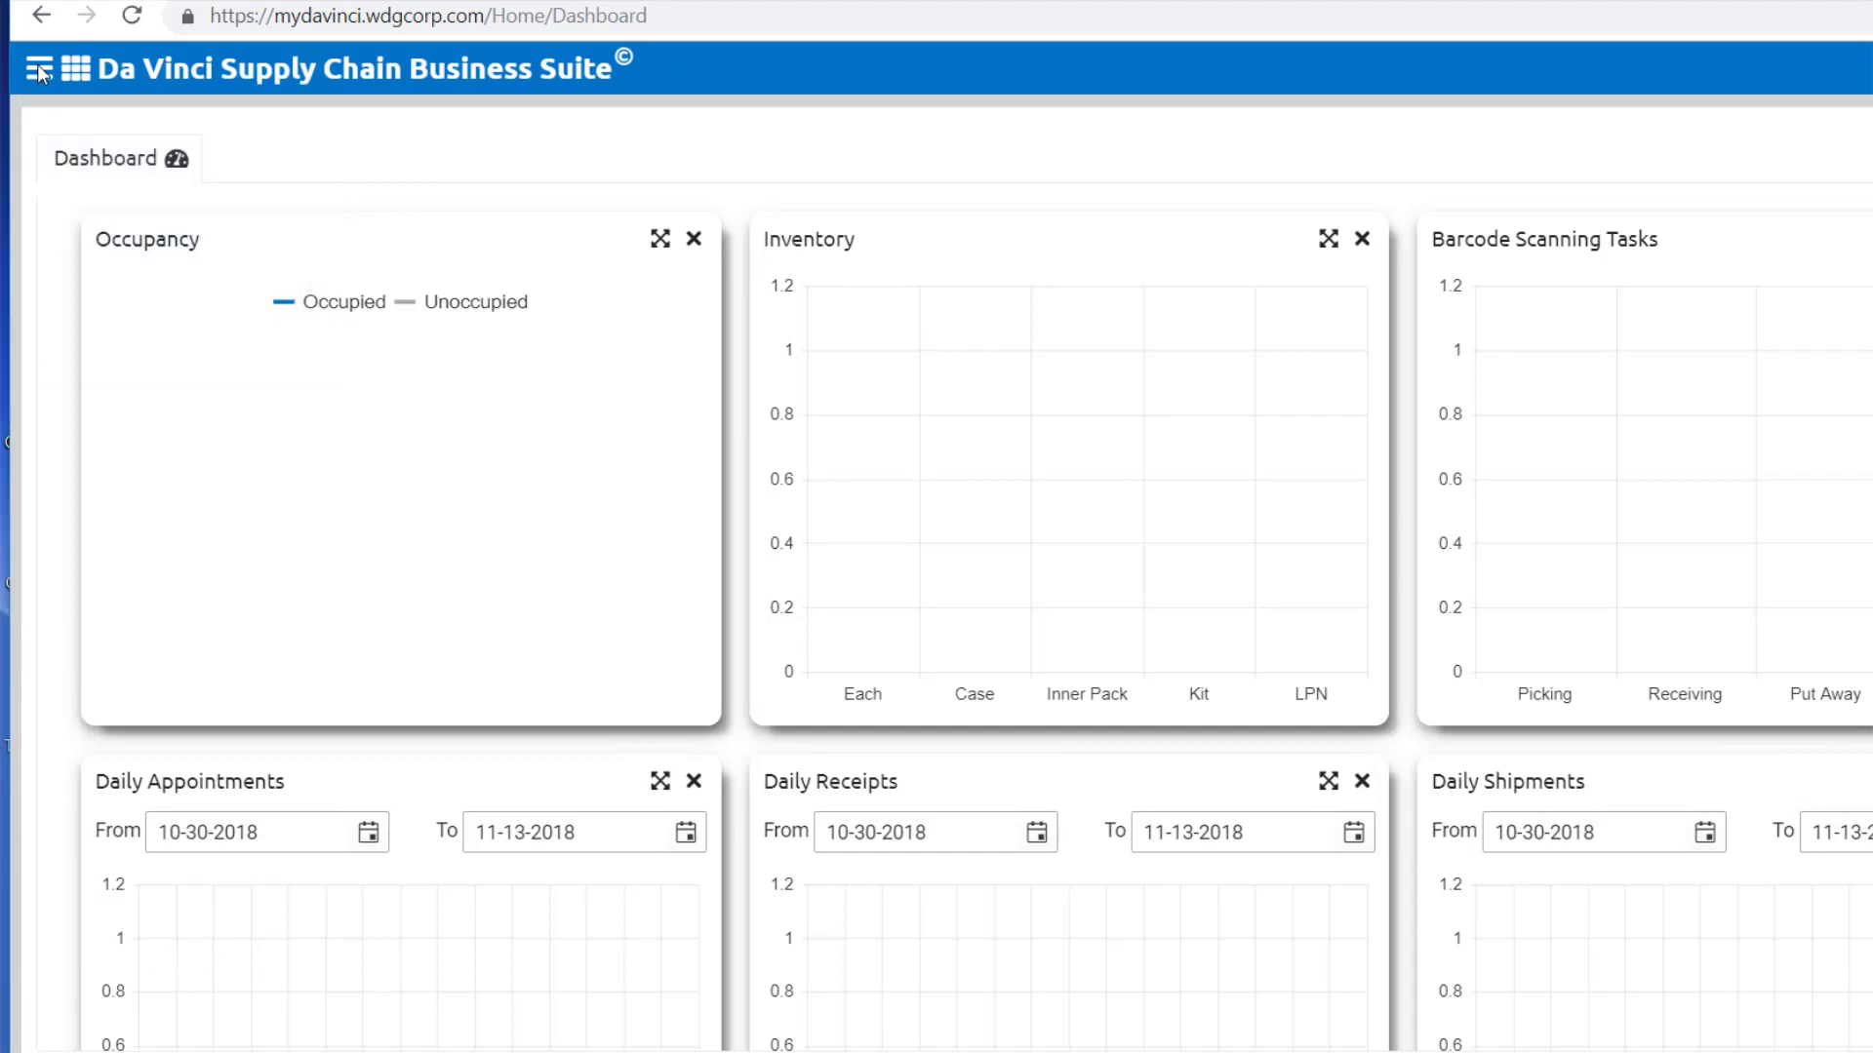
{"action": "left_click", "coordinate": [37, 64]}
{"action": "mouse_move", "coordinate": [156, 414]}
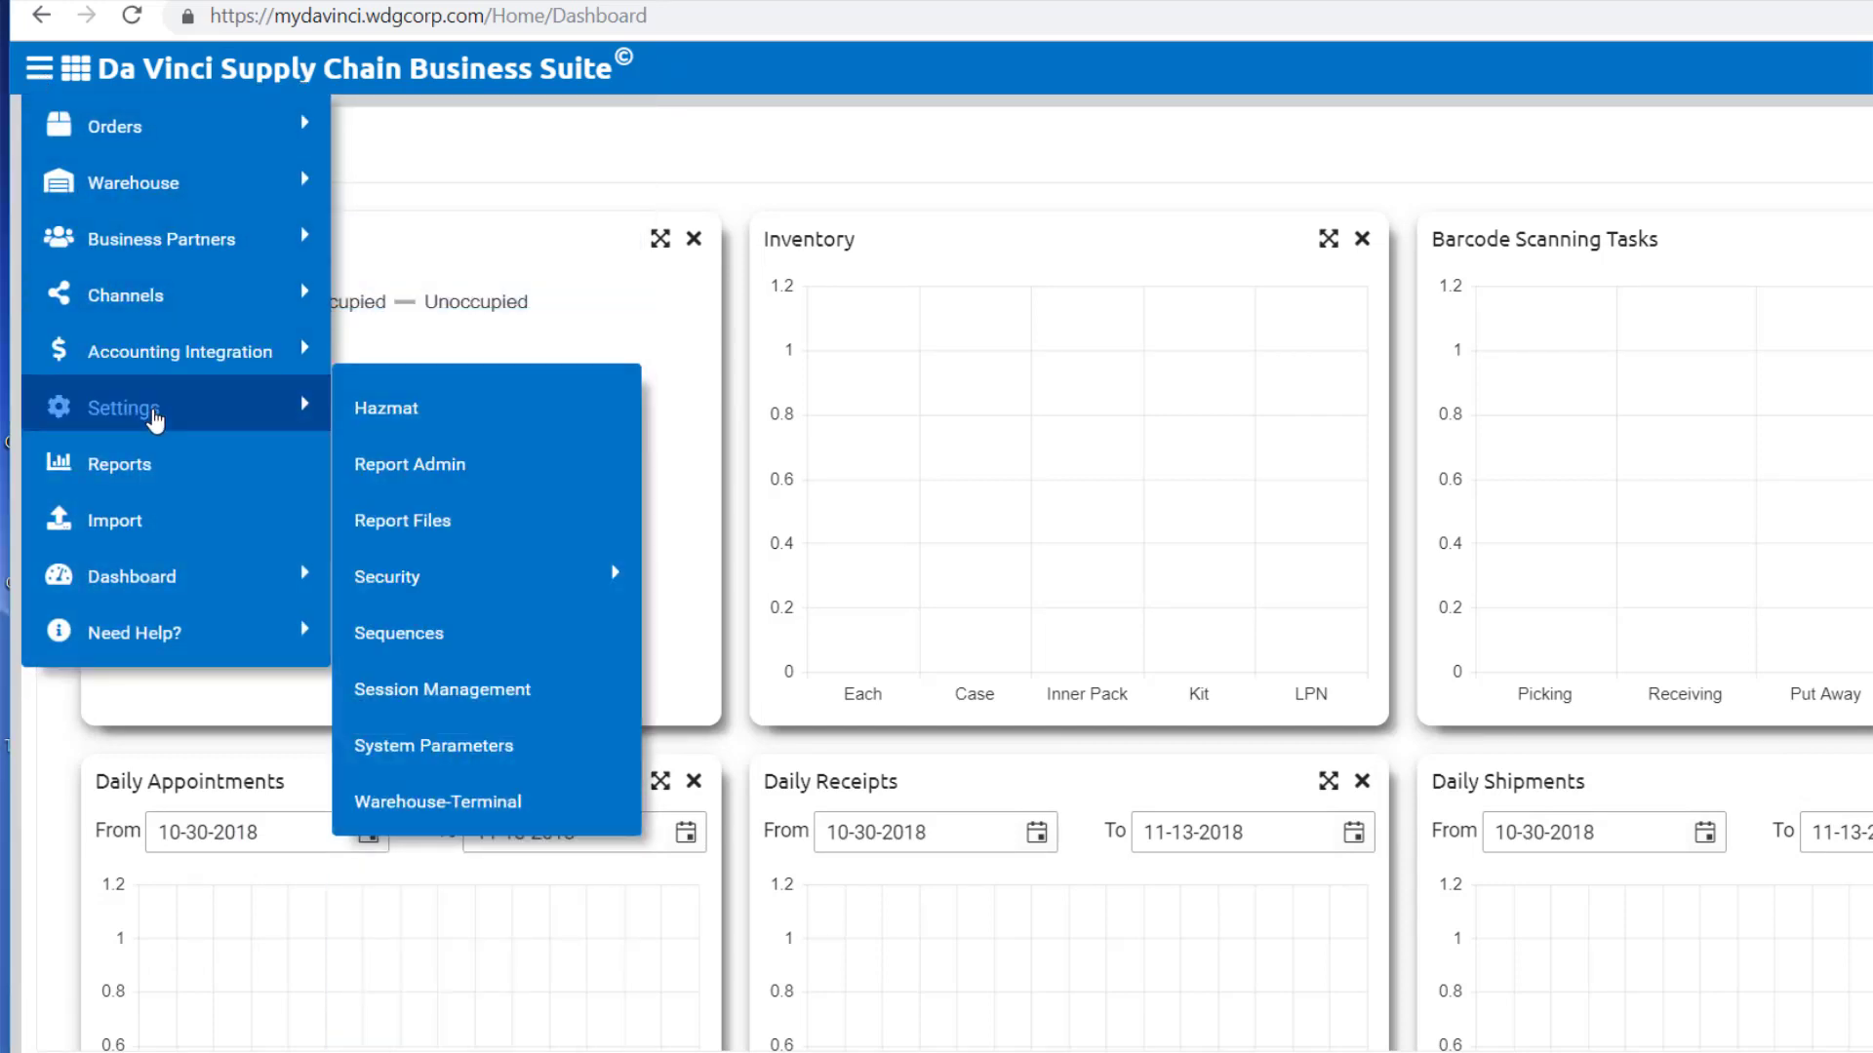
{"action": "mouse_move", "coordinate": [451, 574]}
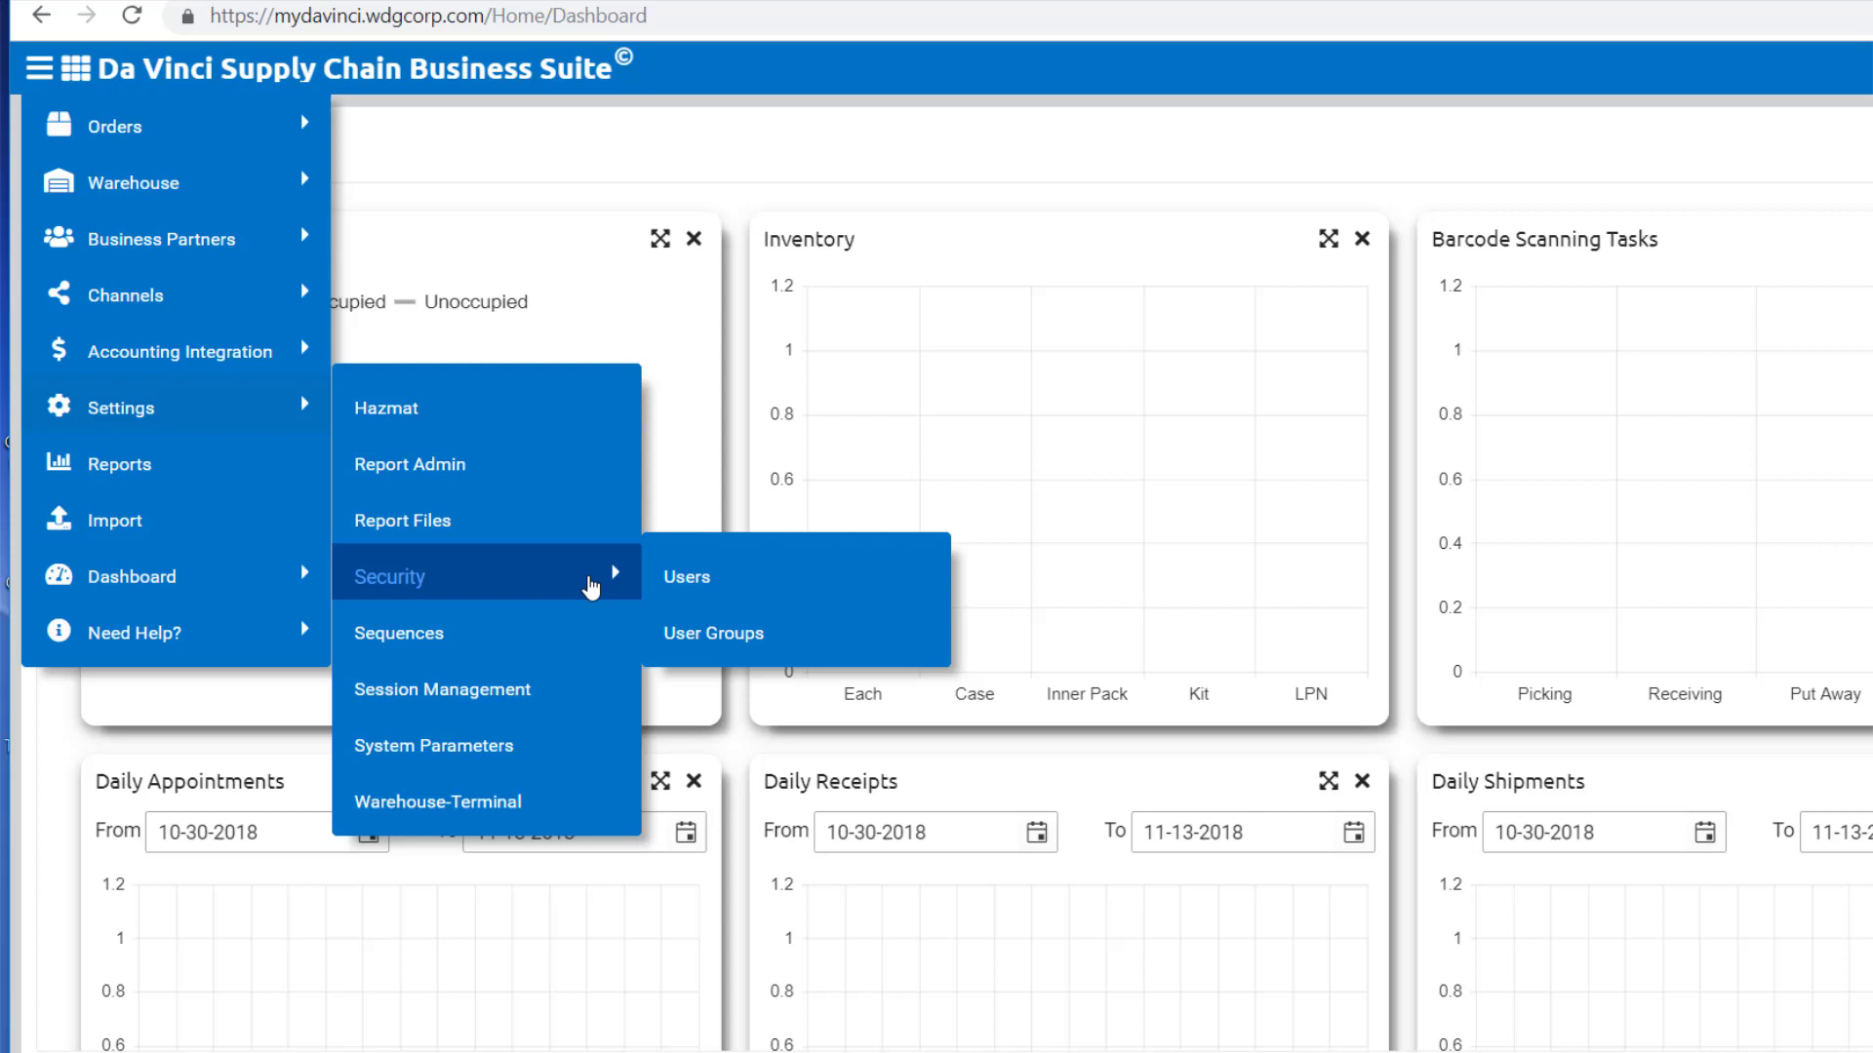
{"action": "left_click", "coordinate": [688, 583]}
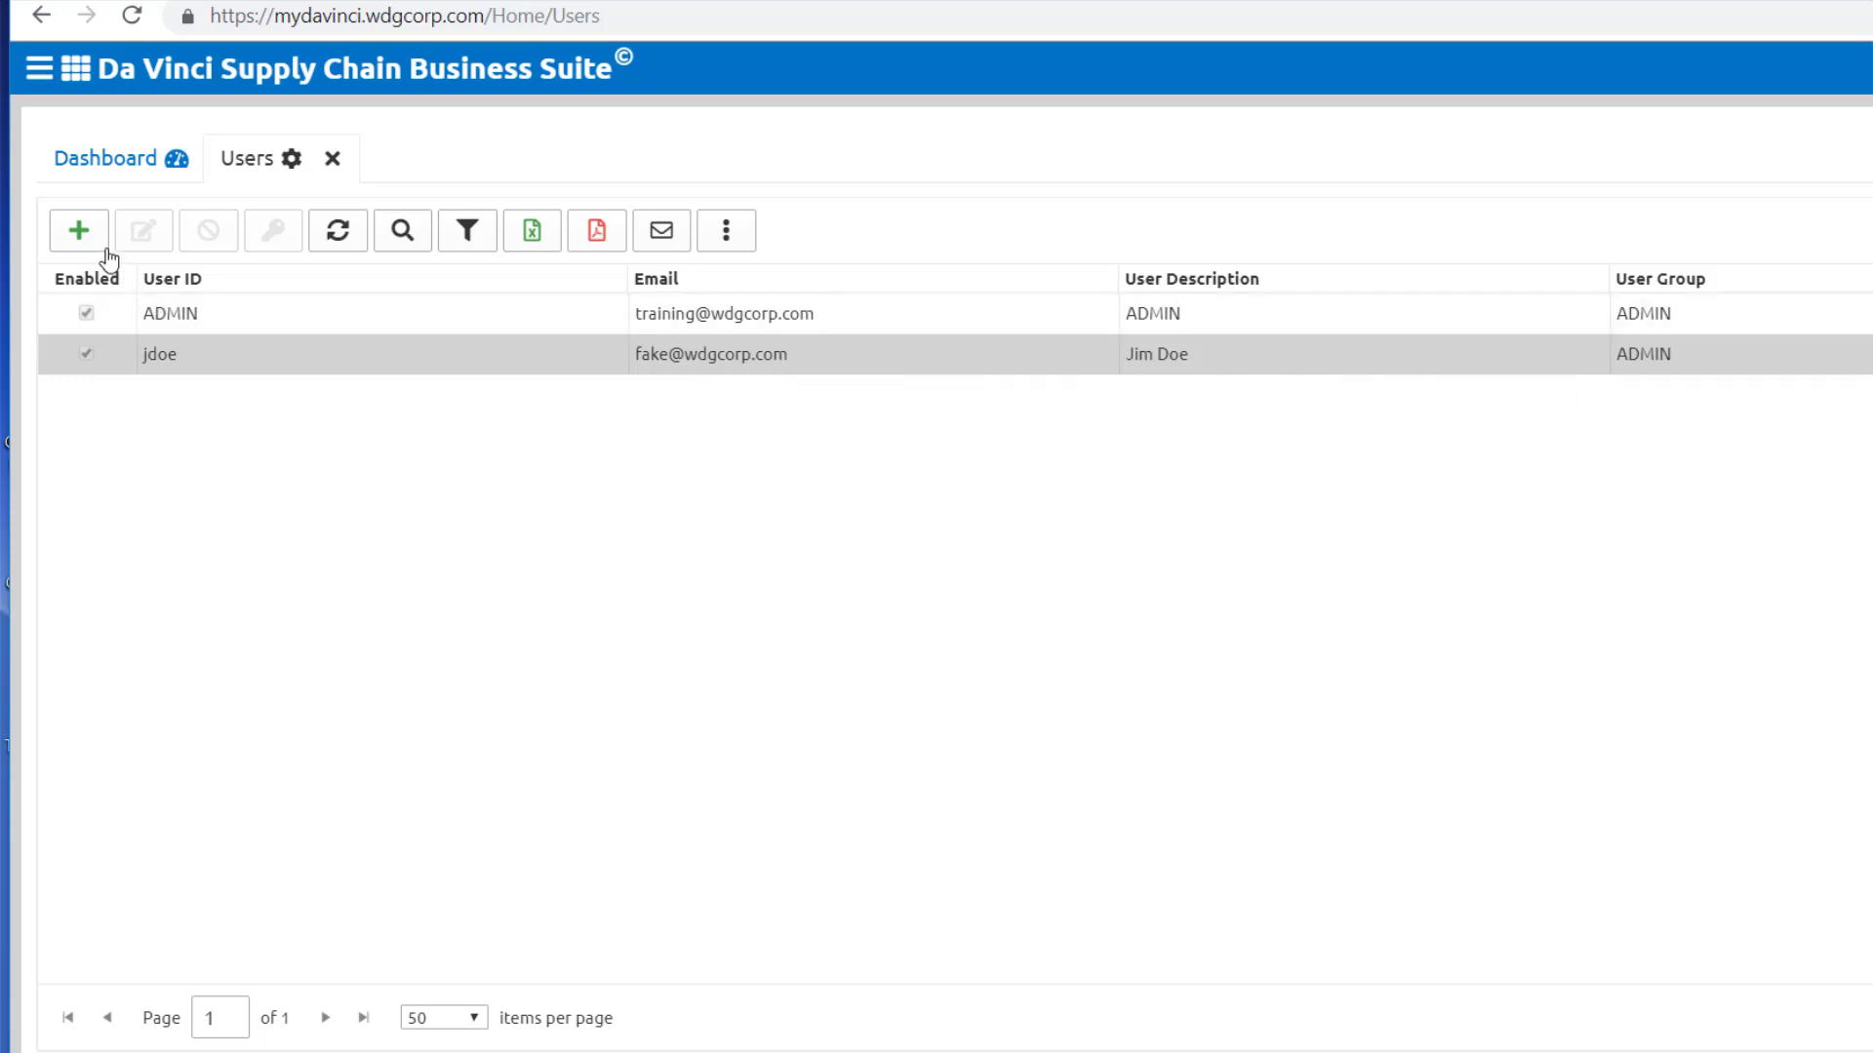
{"action": "left_click", "coordinate": [82, 234]}
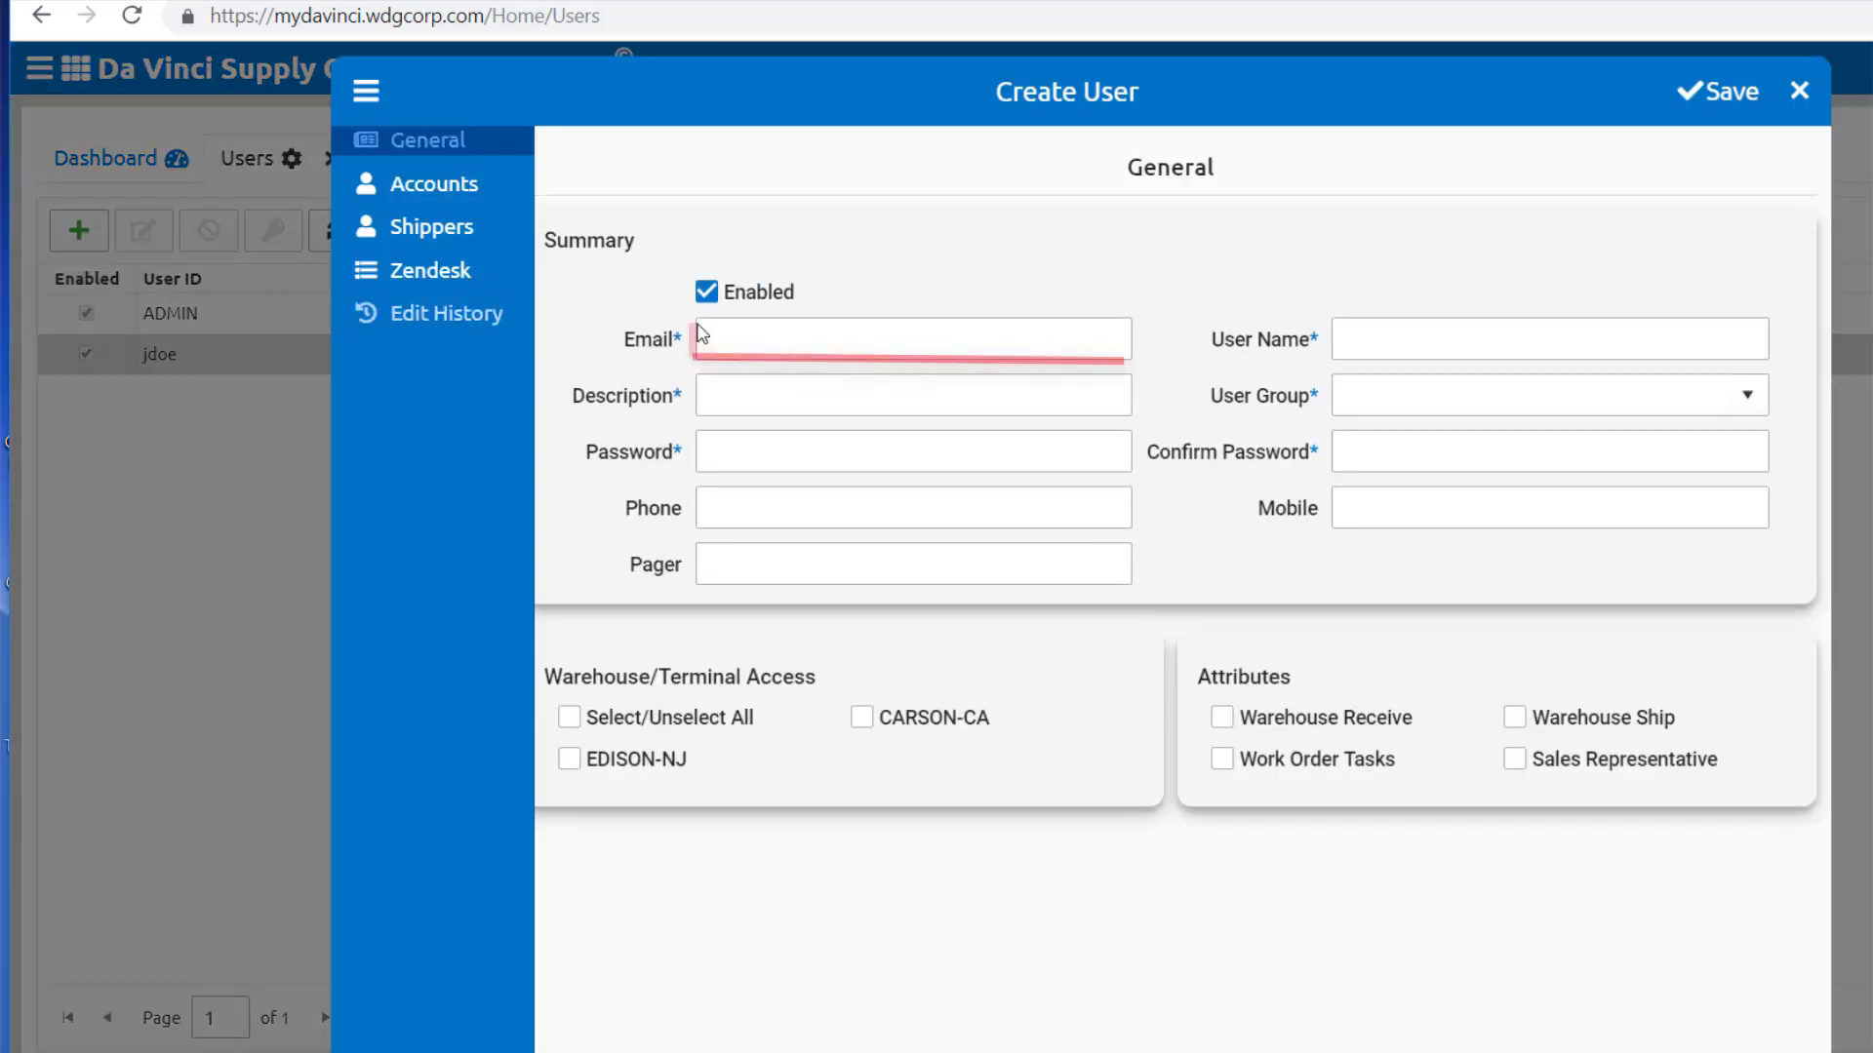
Step: Enter the user's e-mail address, an intern description, and user name 'tomi'
{"action": "left_click", "coordinate": [791, 355]}
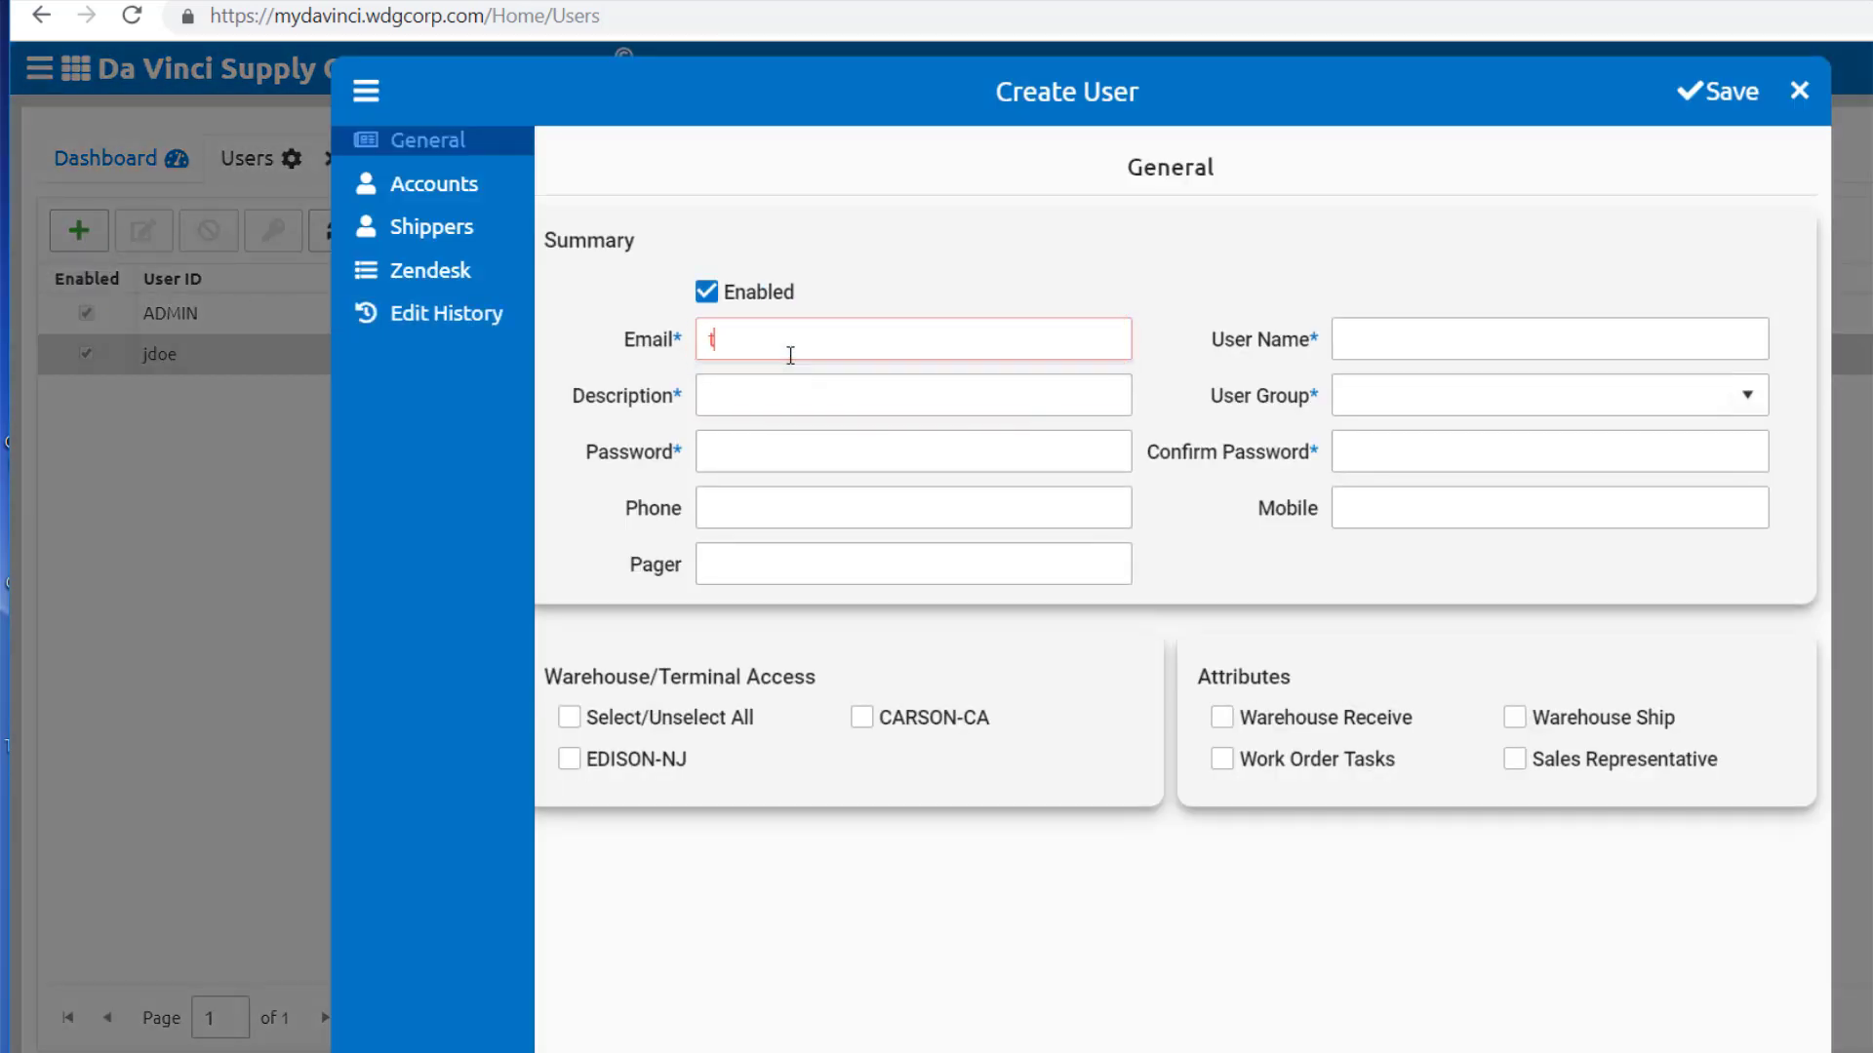
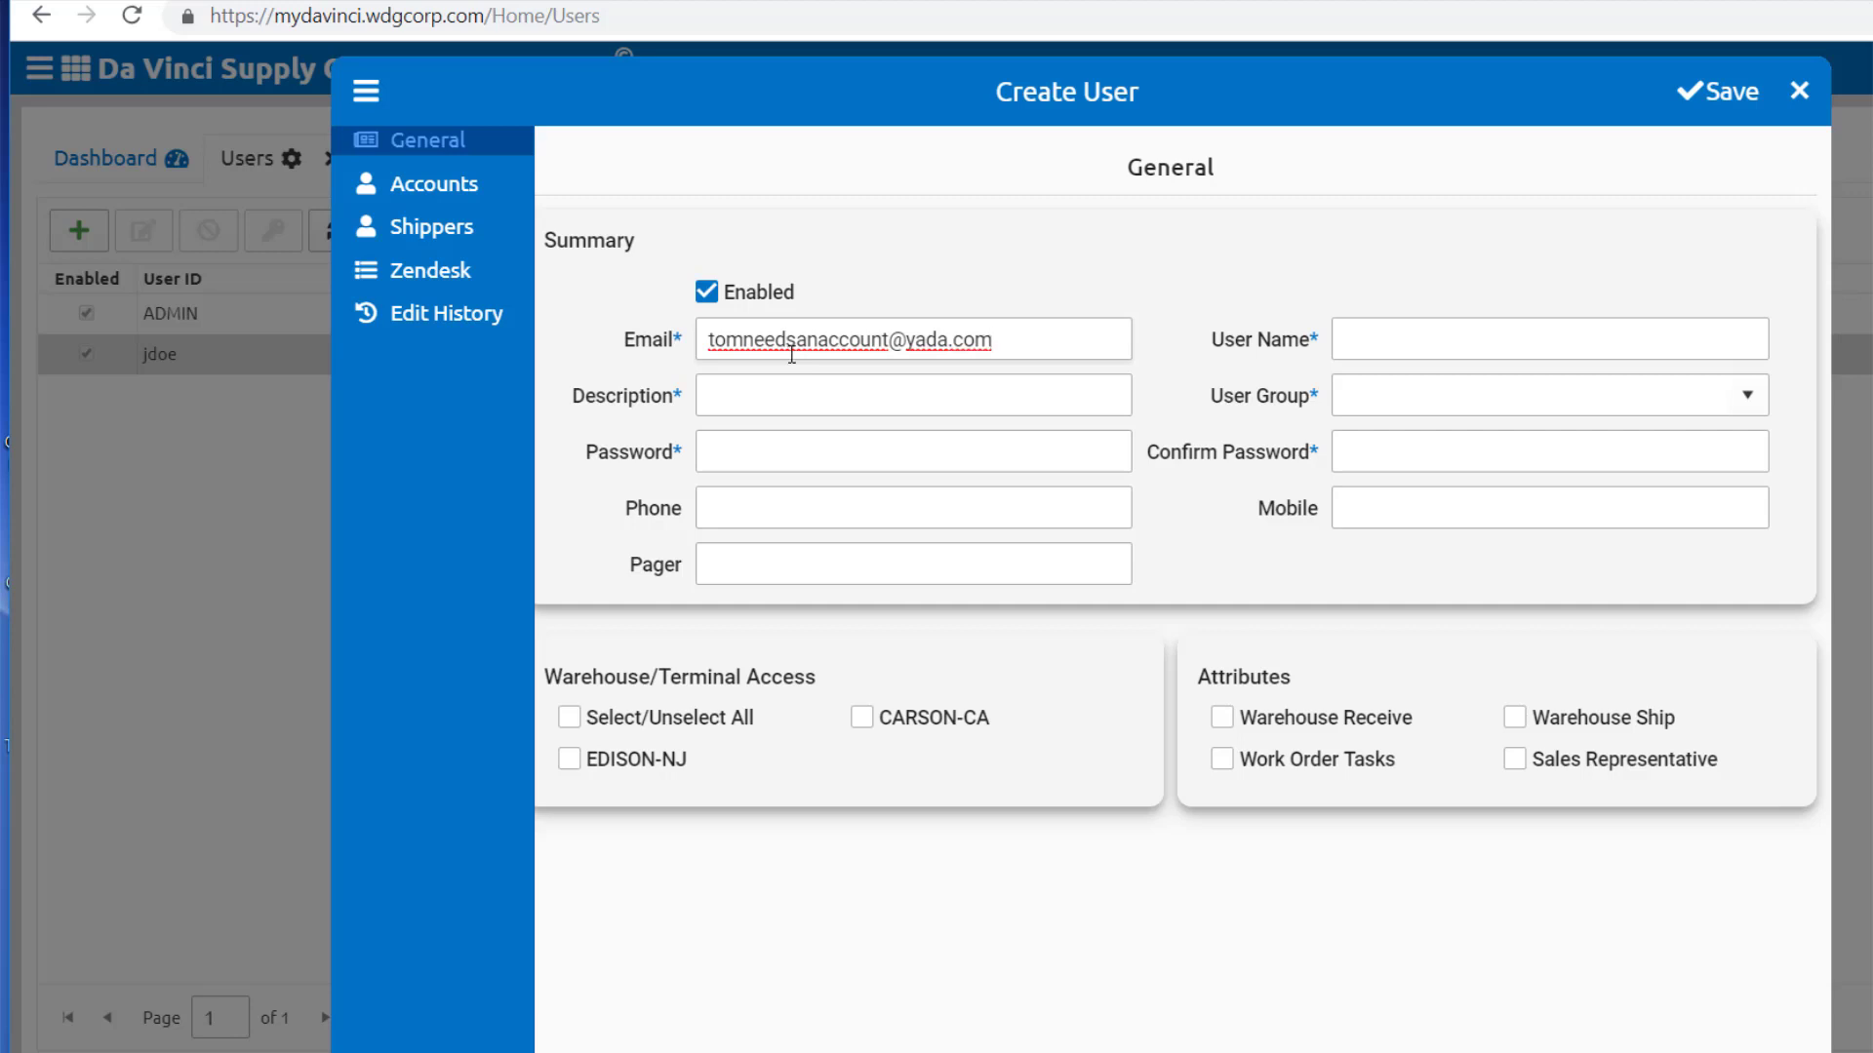
{"action": "left_click", "coordinate": [801, 383]}
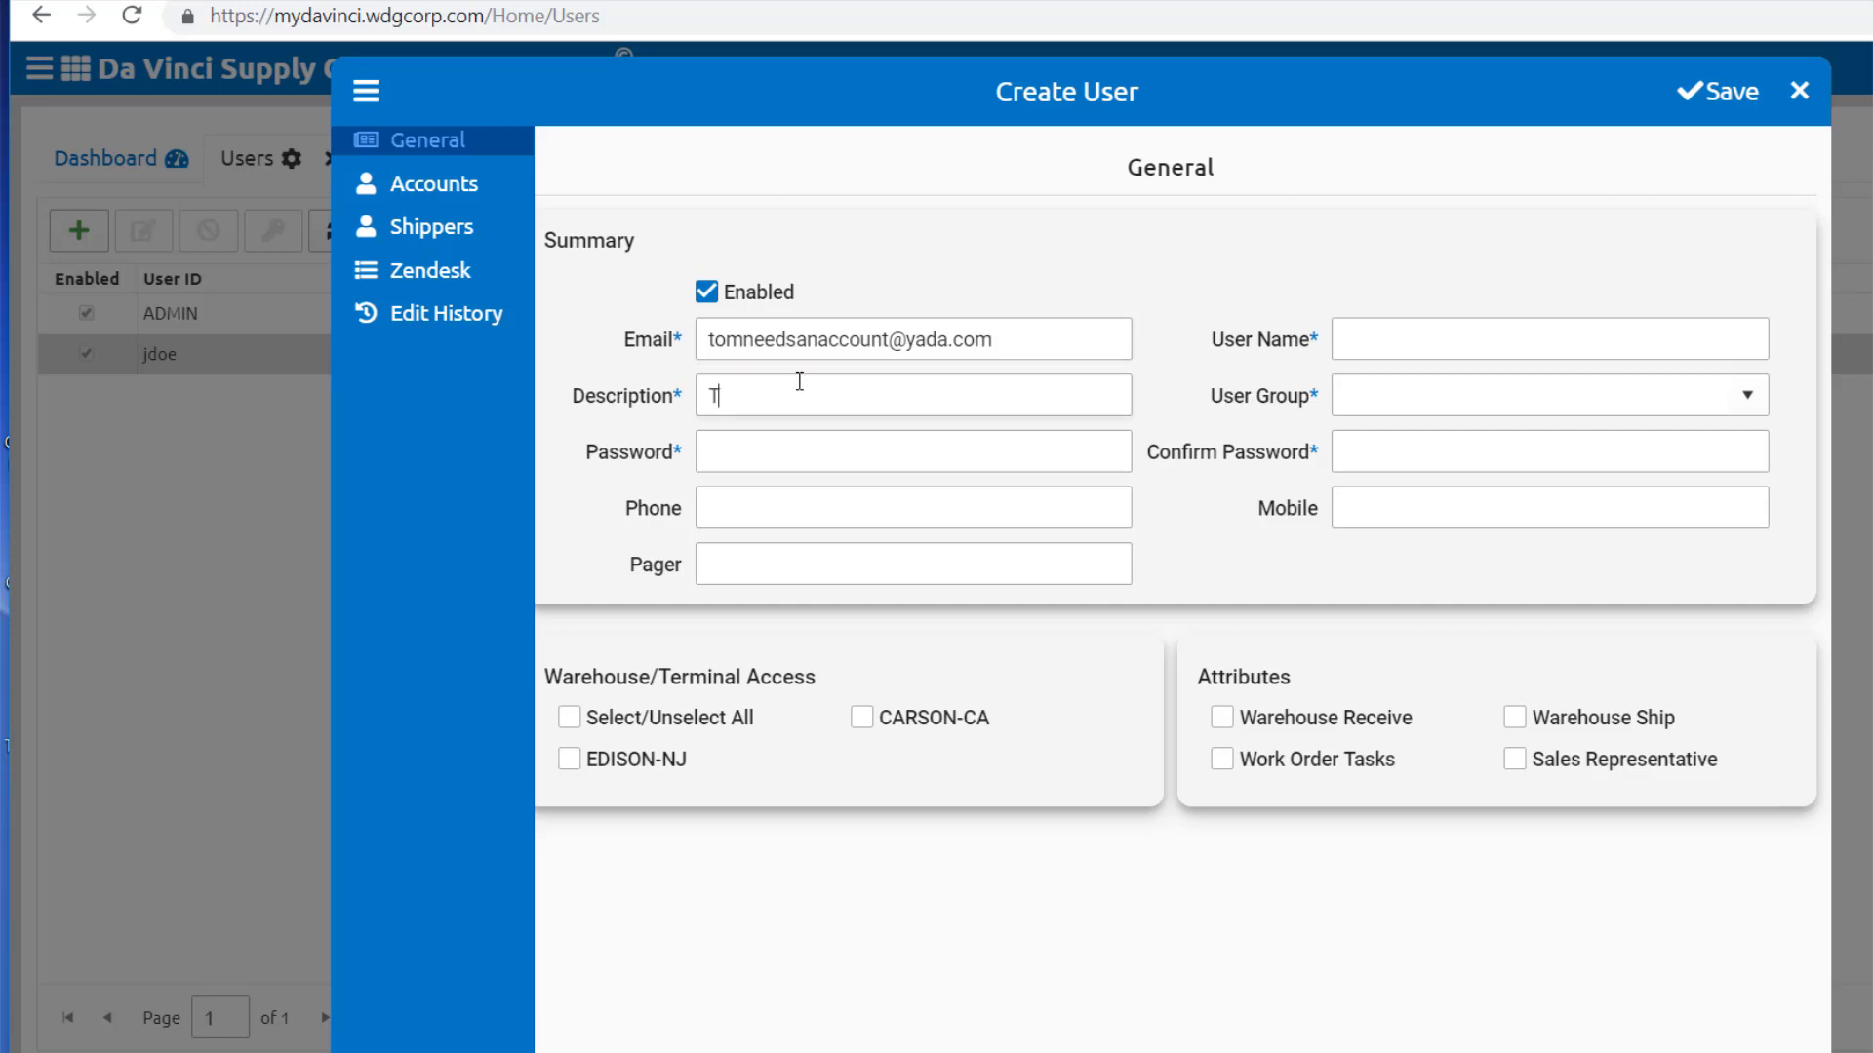
{"action": "type", "text": "Tom the Intern"}
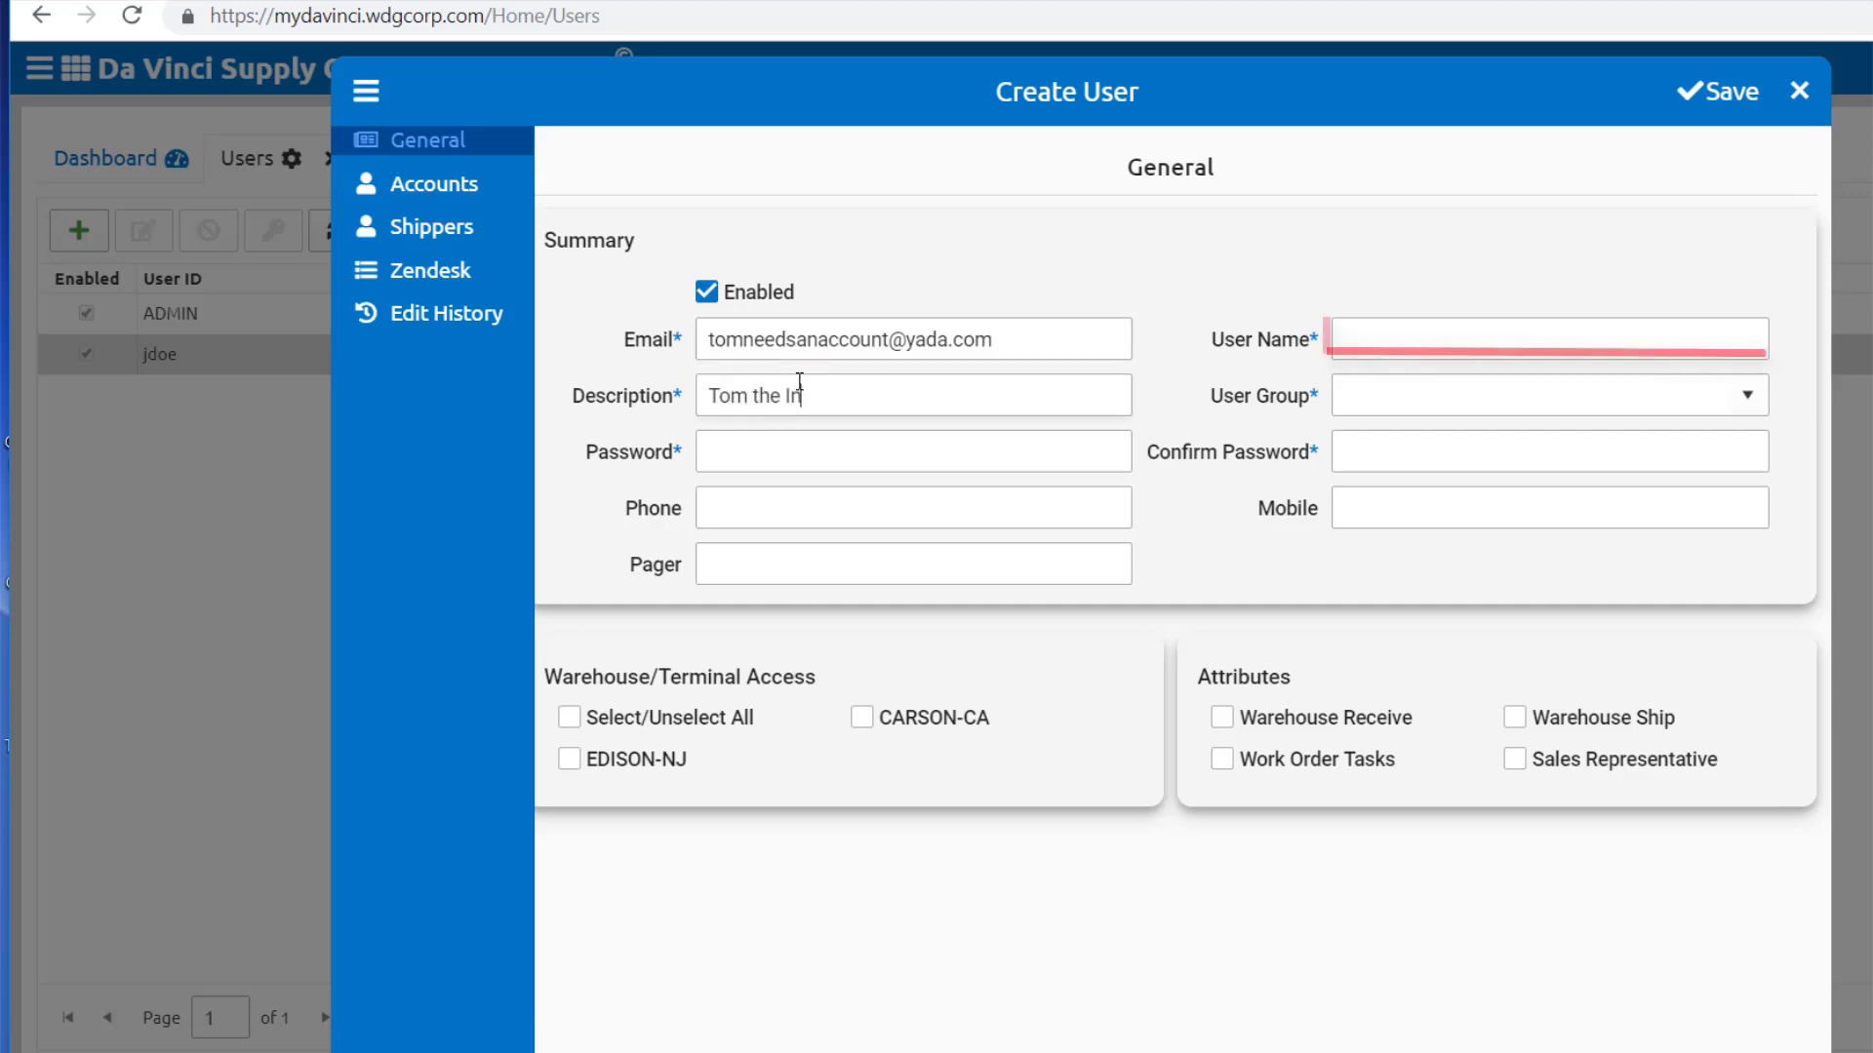
{"action": "left_click", "coordinate": [1690, 322]}
{"action": "type", "text": "tom"}
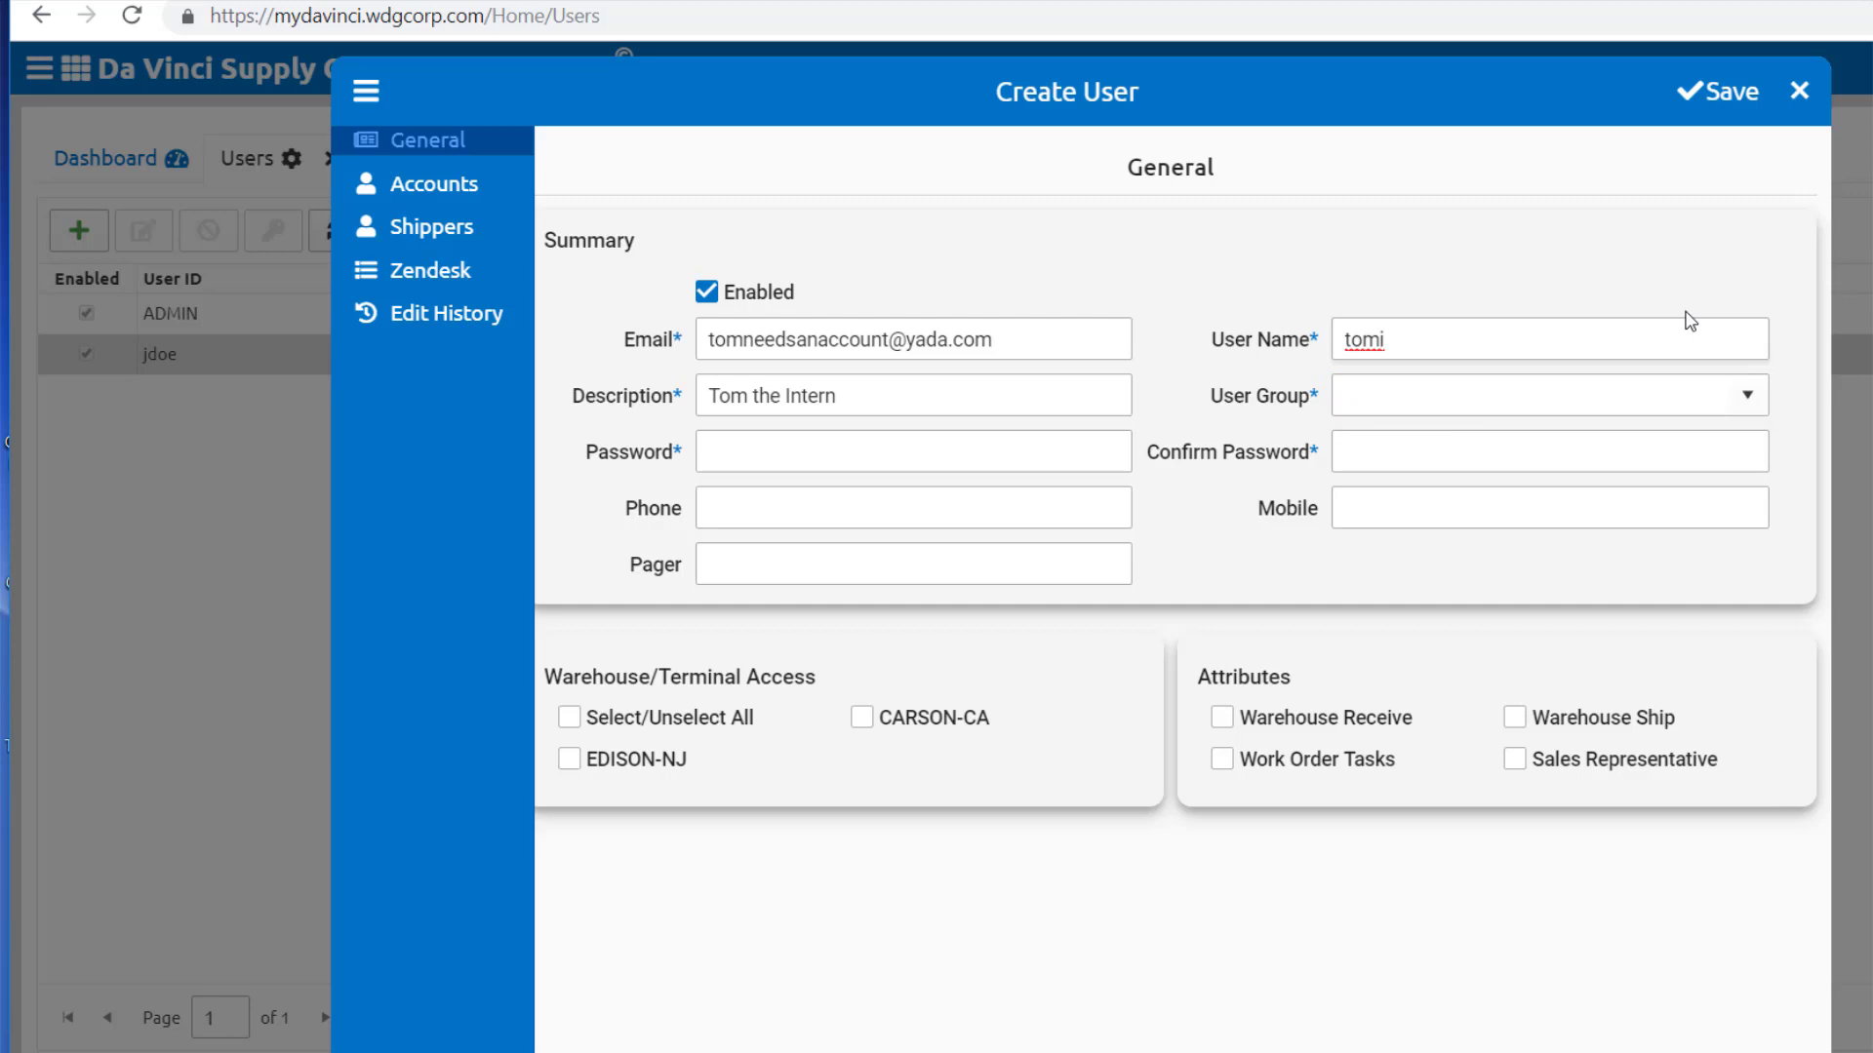
{"action": "type", "text": "i"}
Step: Assign the ADMIN user group and confirm the password, leaving warehouse access unchanged
{"action": "left_click", "coordinate": [1746, 395]}
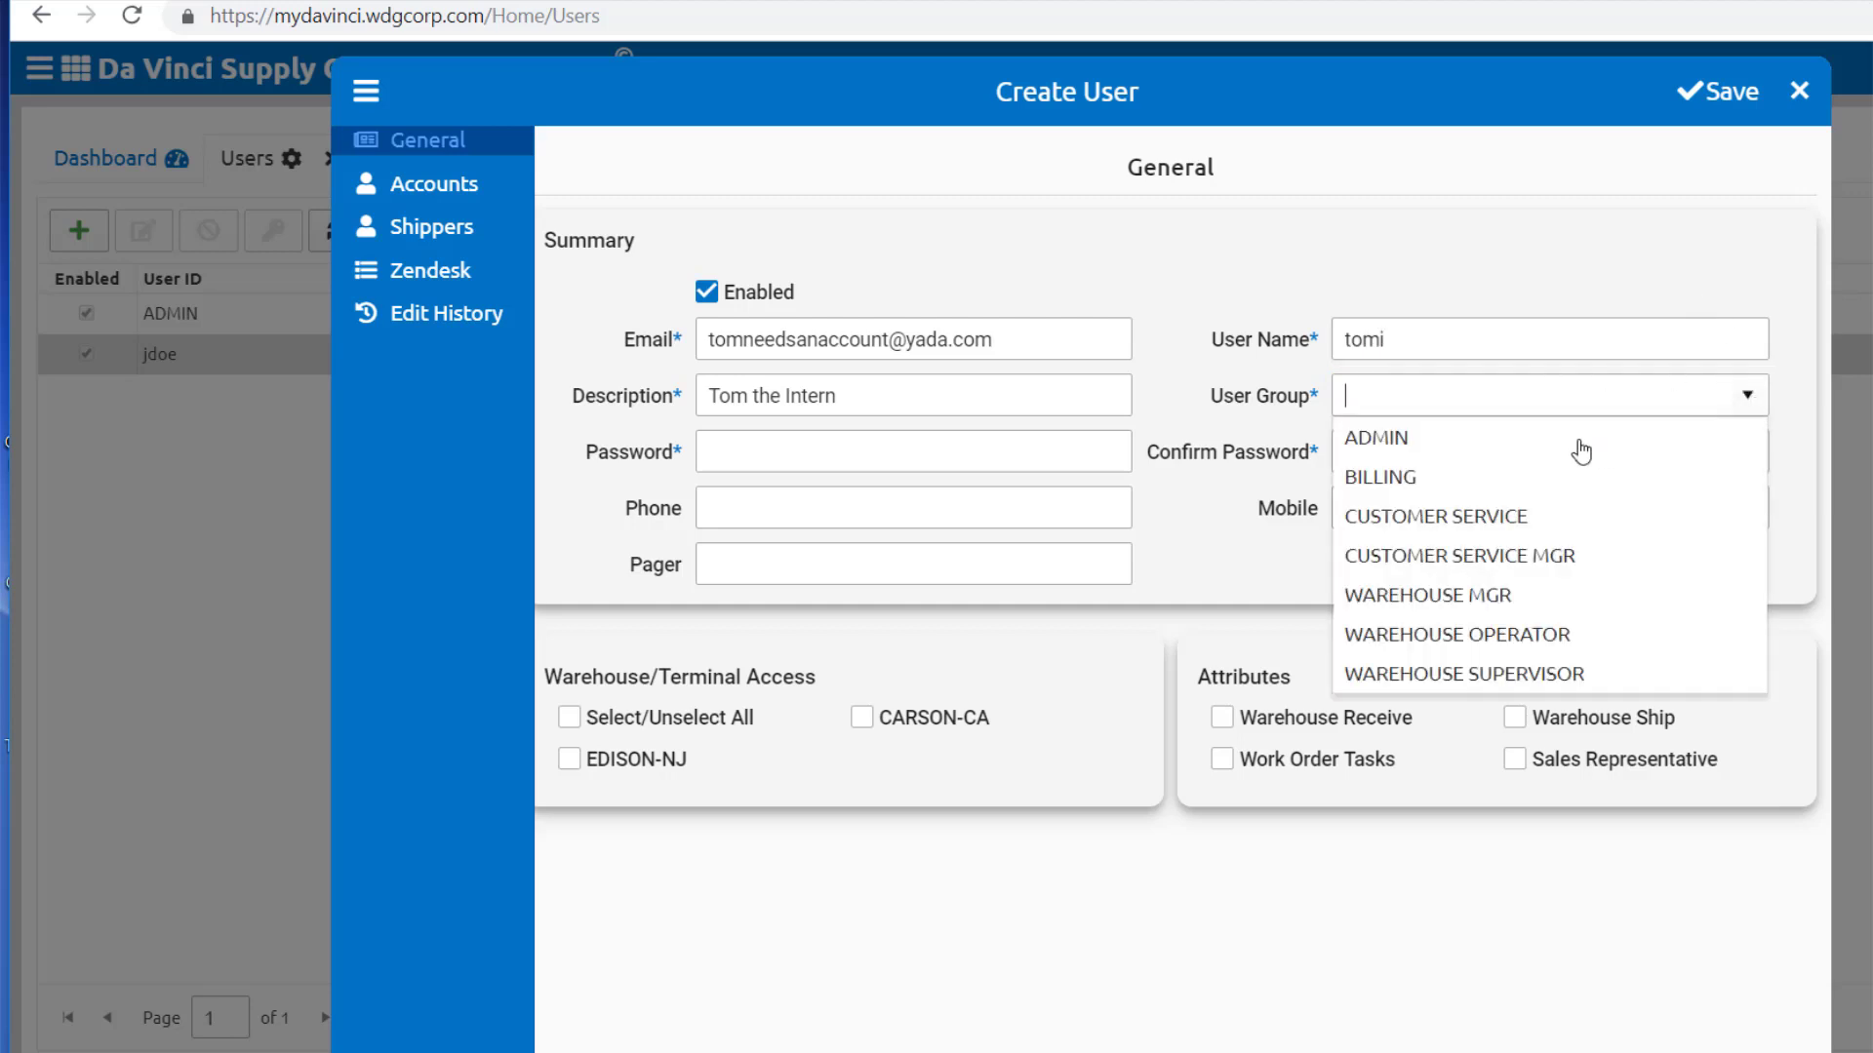
{"action": "left_click", "coordinate": [1478, 444]}
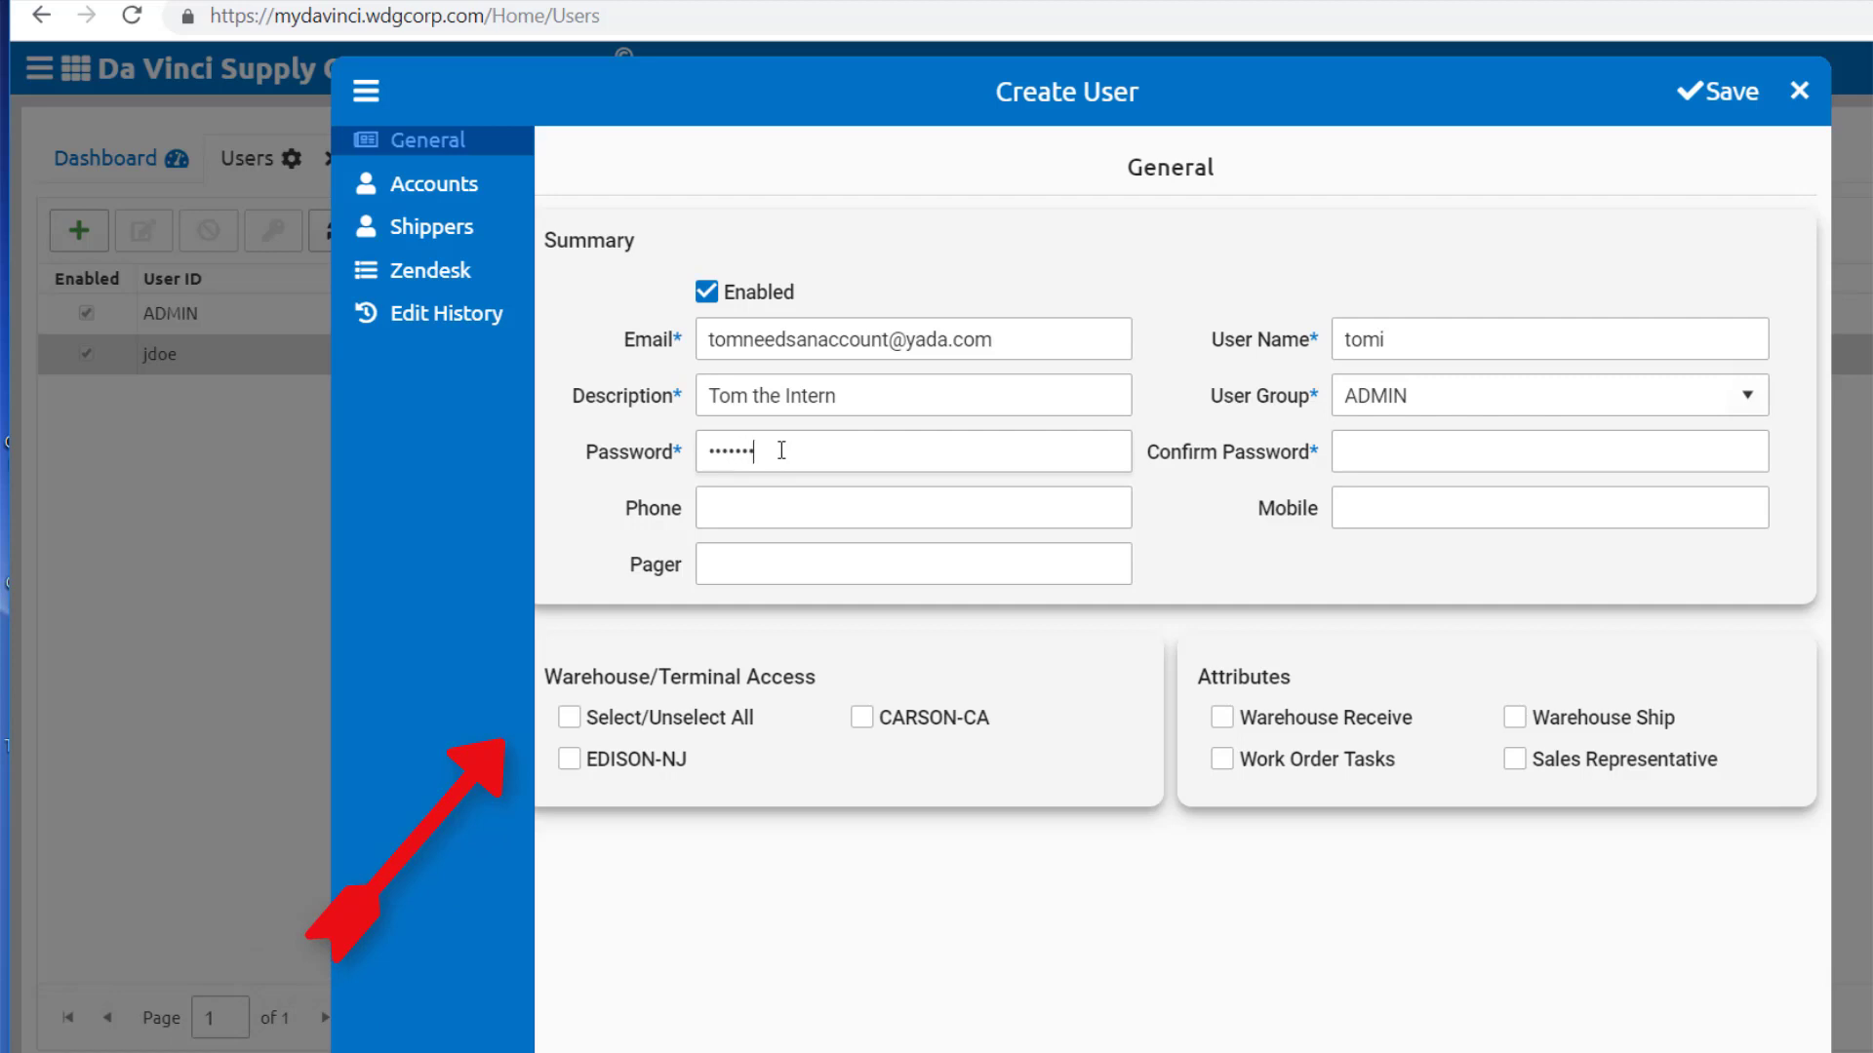
{"action": "left_click", "coordinate": [1401, 442]}
{"action": "type", "text": "*****"}
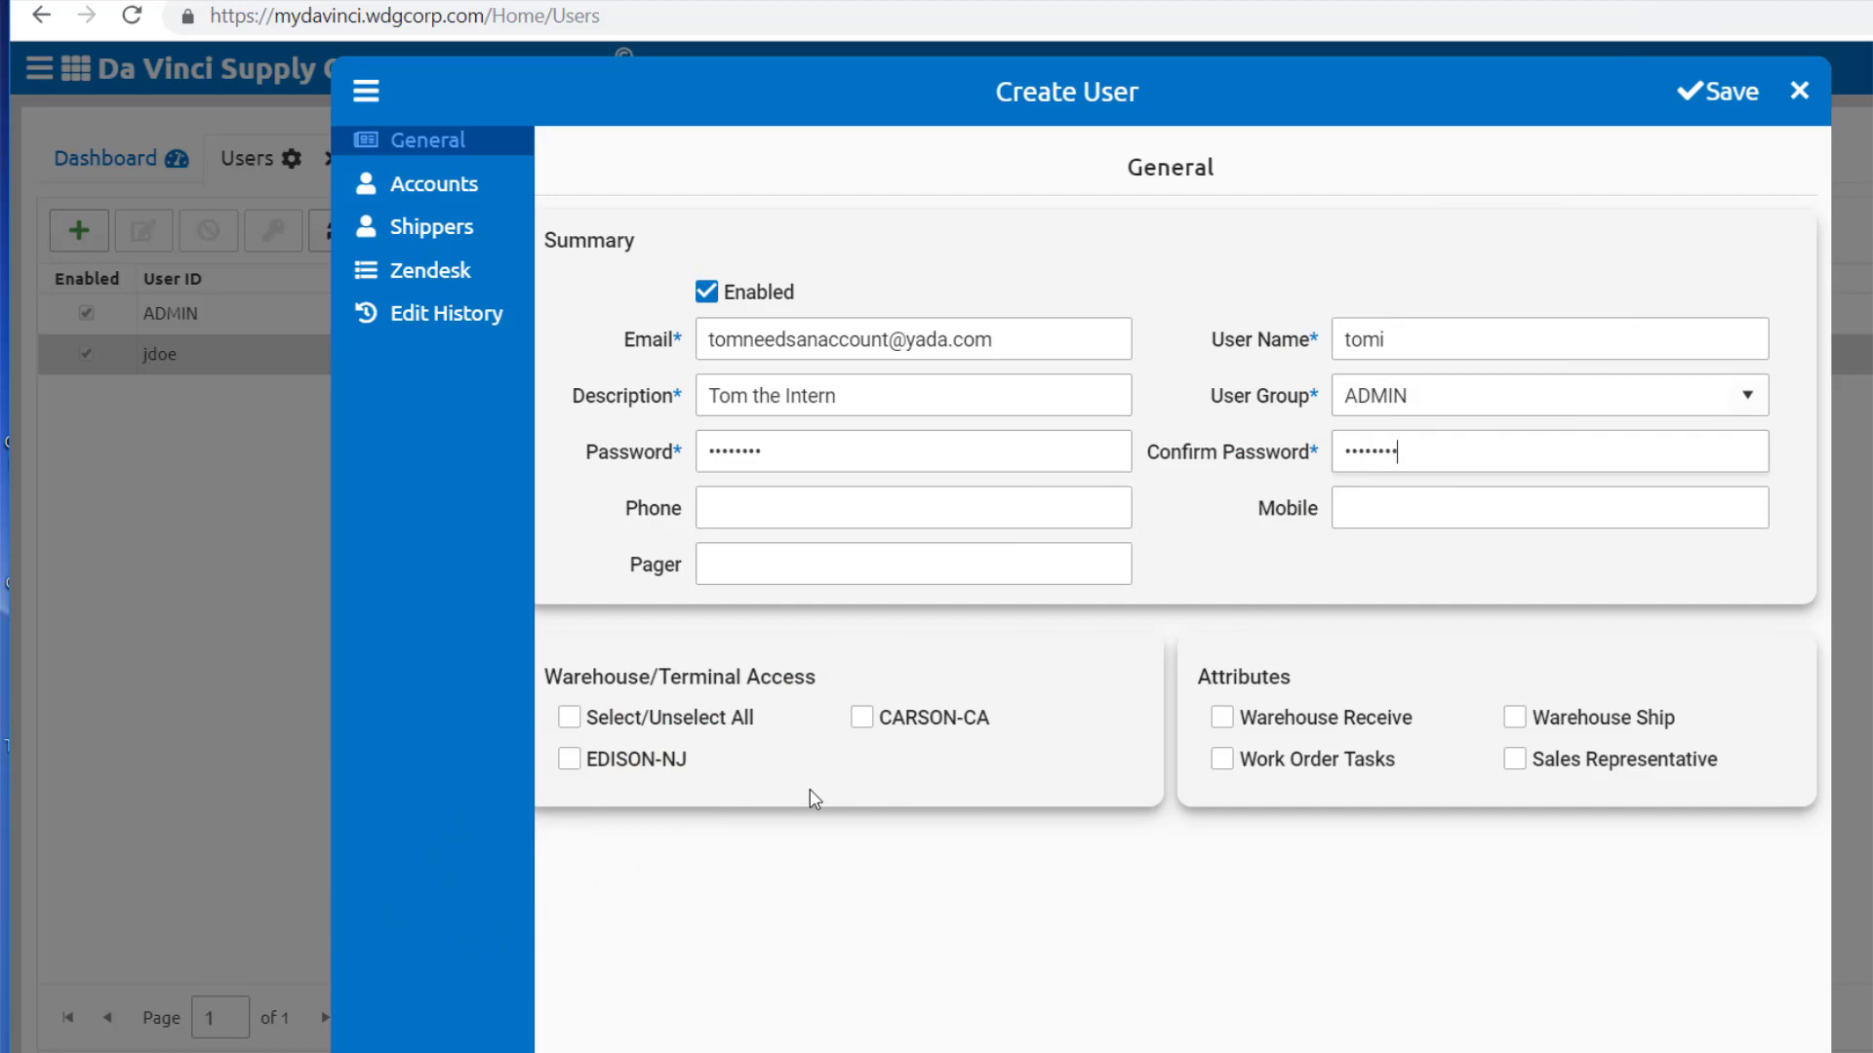
{"action": "left_click", "coordinate": [569, 720]}
{"action": "left_click", "coordinate": [569, 720]}
{"action": "left_click", "coordinate": [569, 759]}
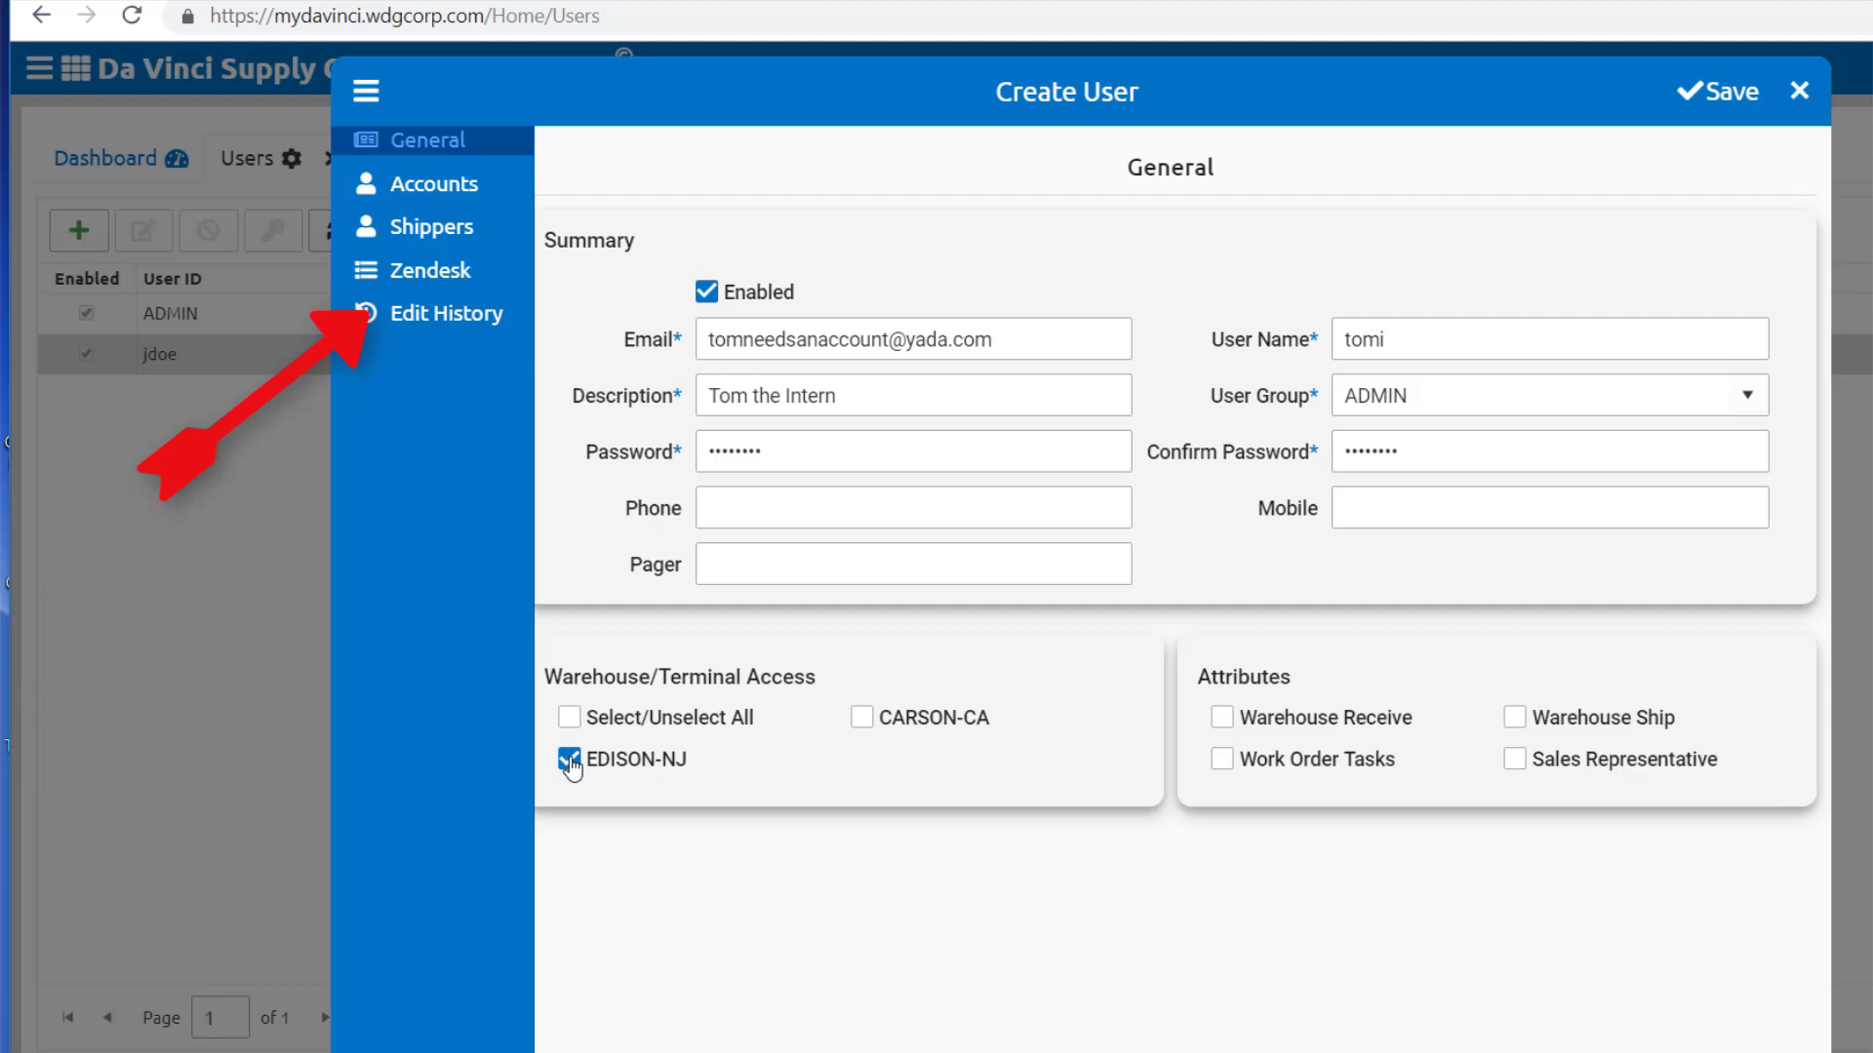
{"action": "left_click", "coordinate": [570, 760]}
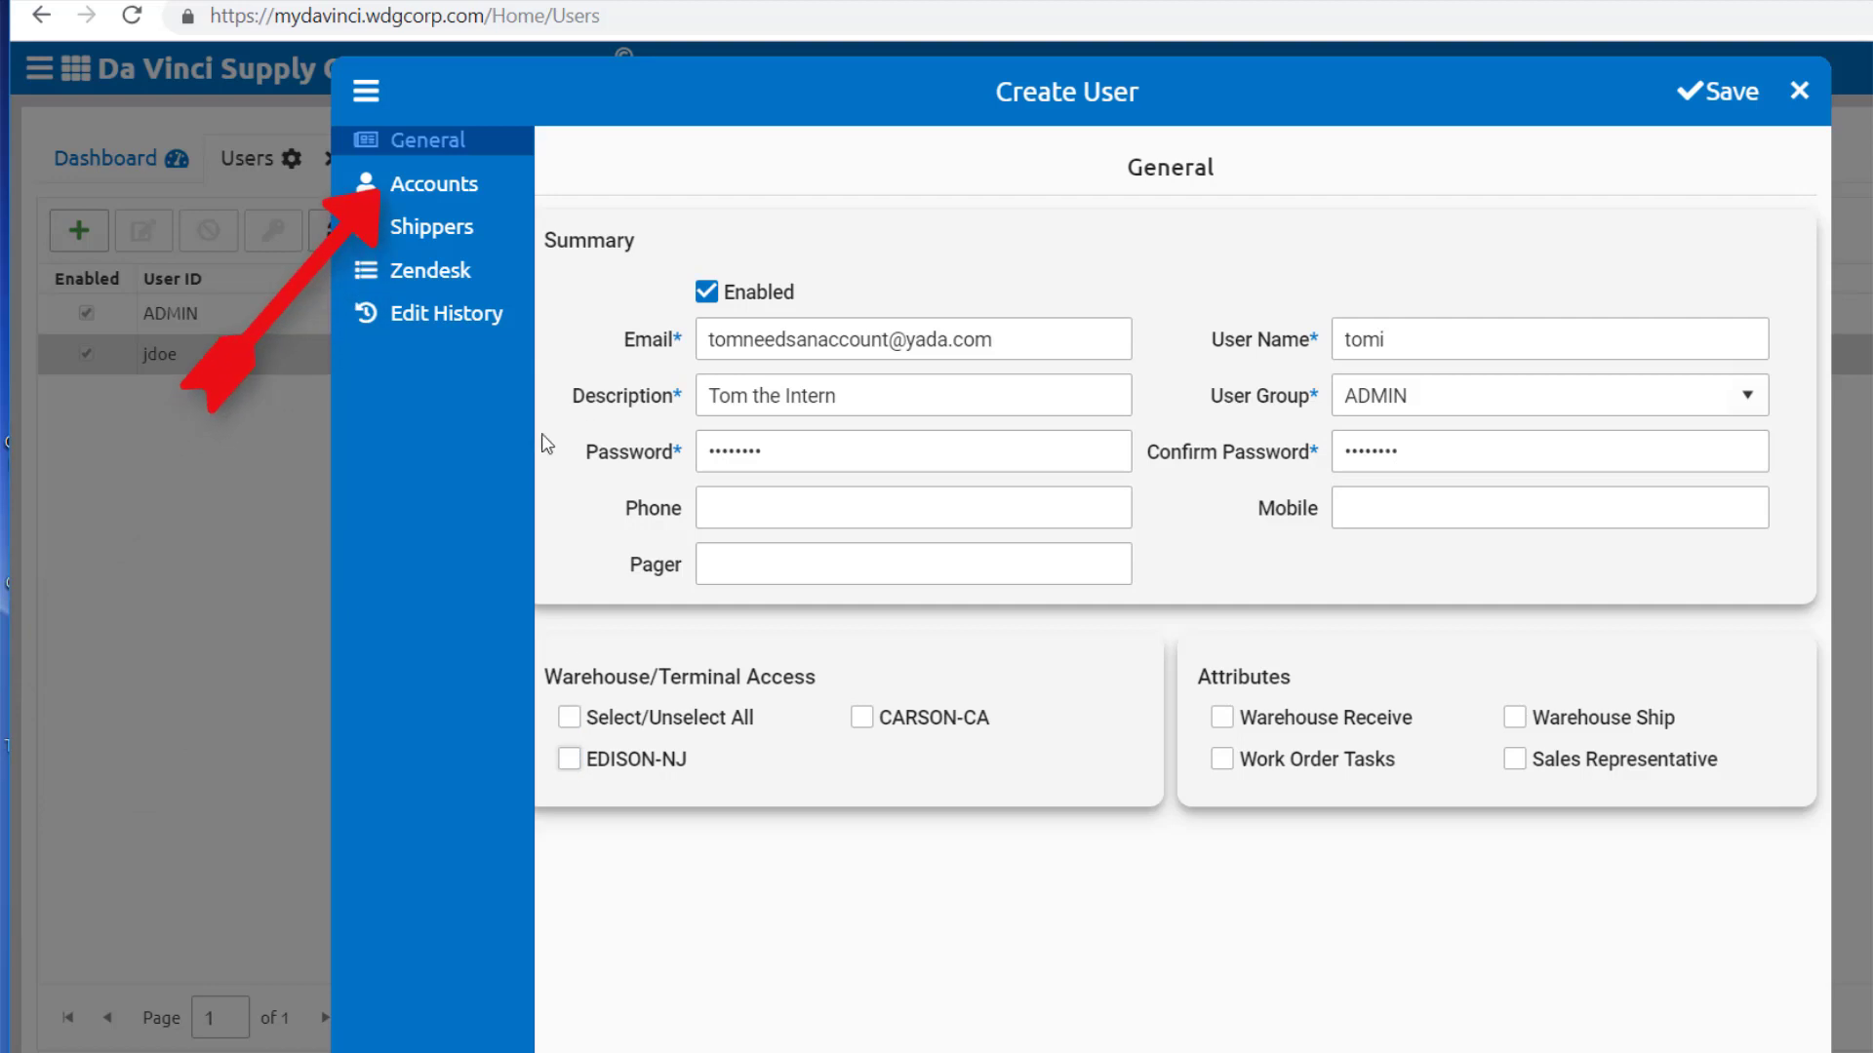
Step: Grant the user access to the CW LOGISTICS account in account access settings
{"action": "left_click", "coordinate": [499, 199]}
{"action": "left_click", "coordinate": [548, 255]}
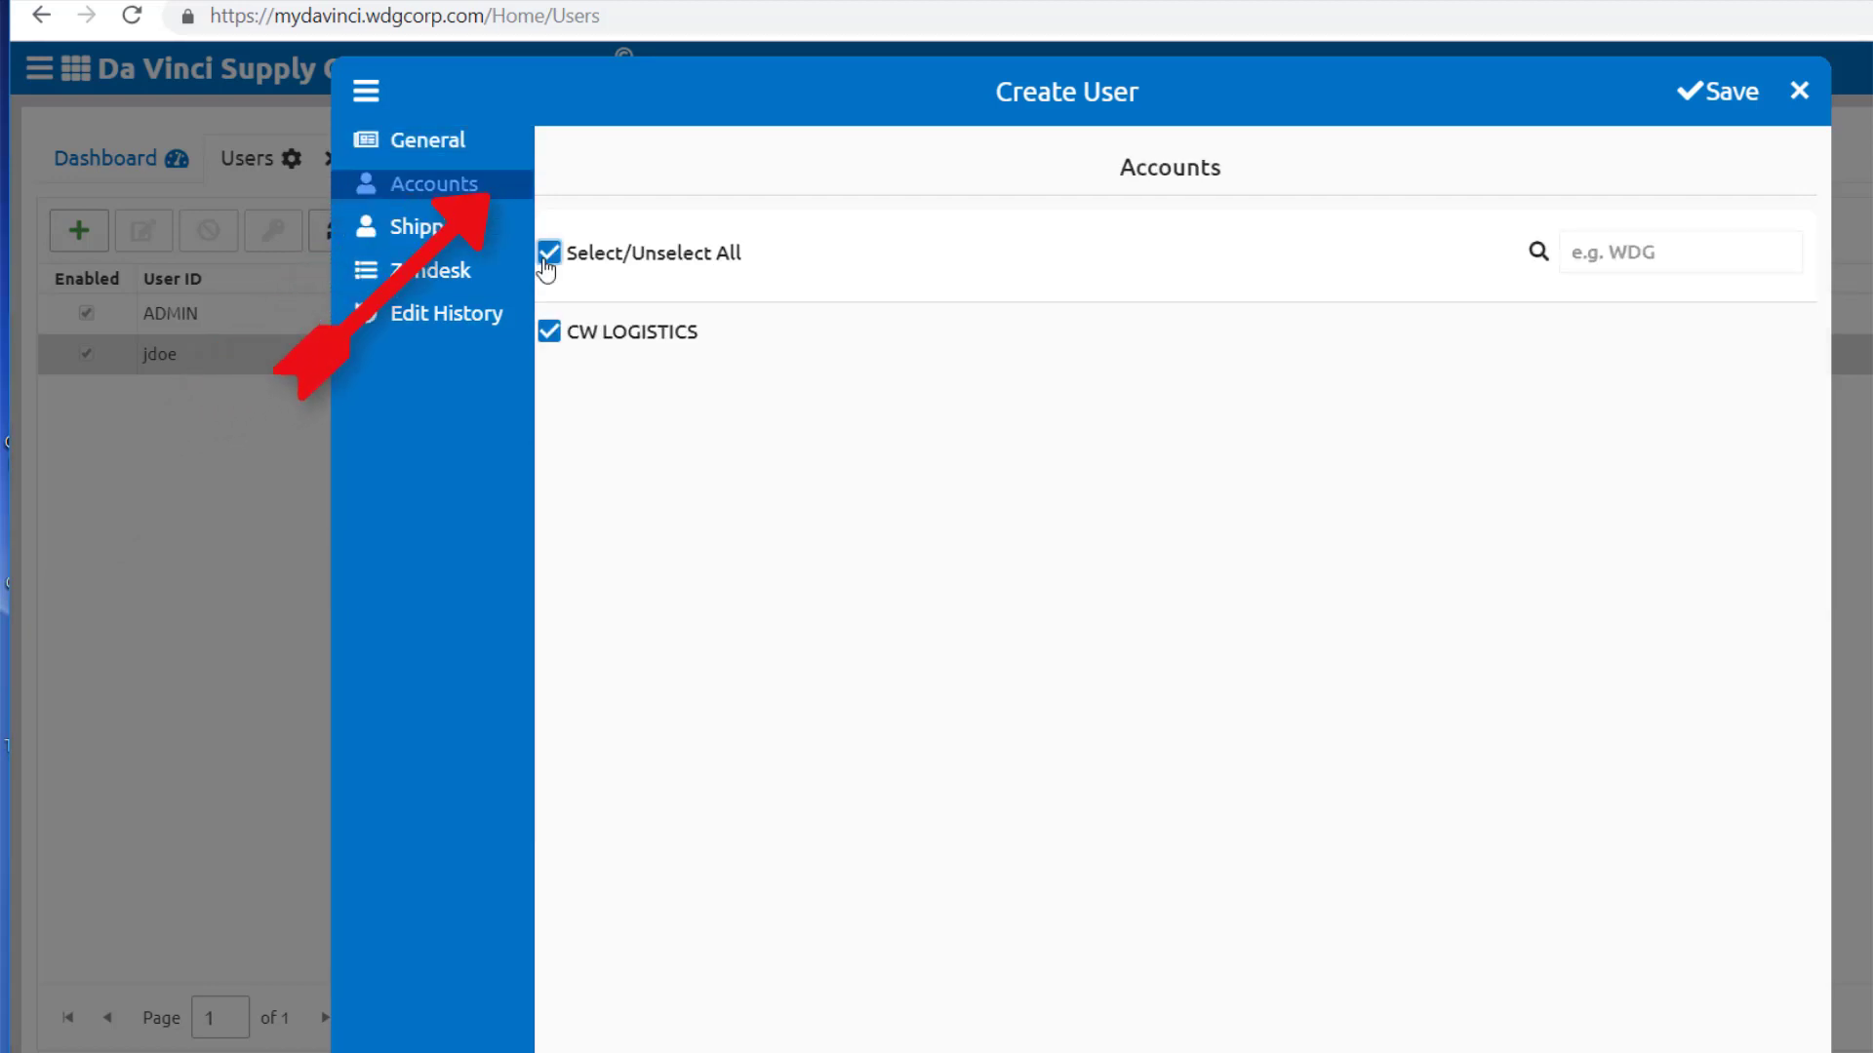
{"action": "left_click", "coordinate": [552, 337]}
{"action": "left_click", "coordinate": [553, 339]}
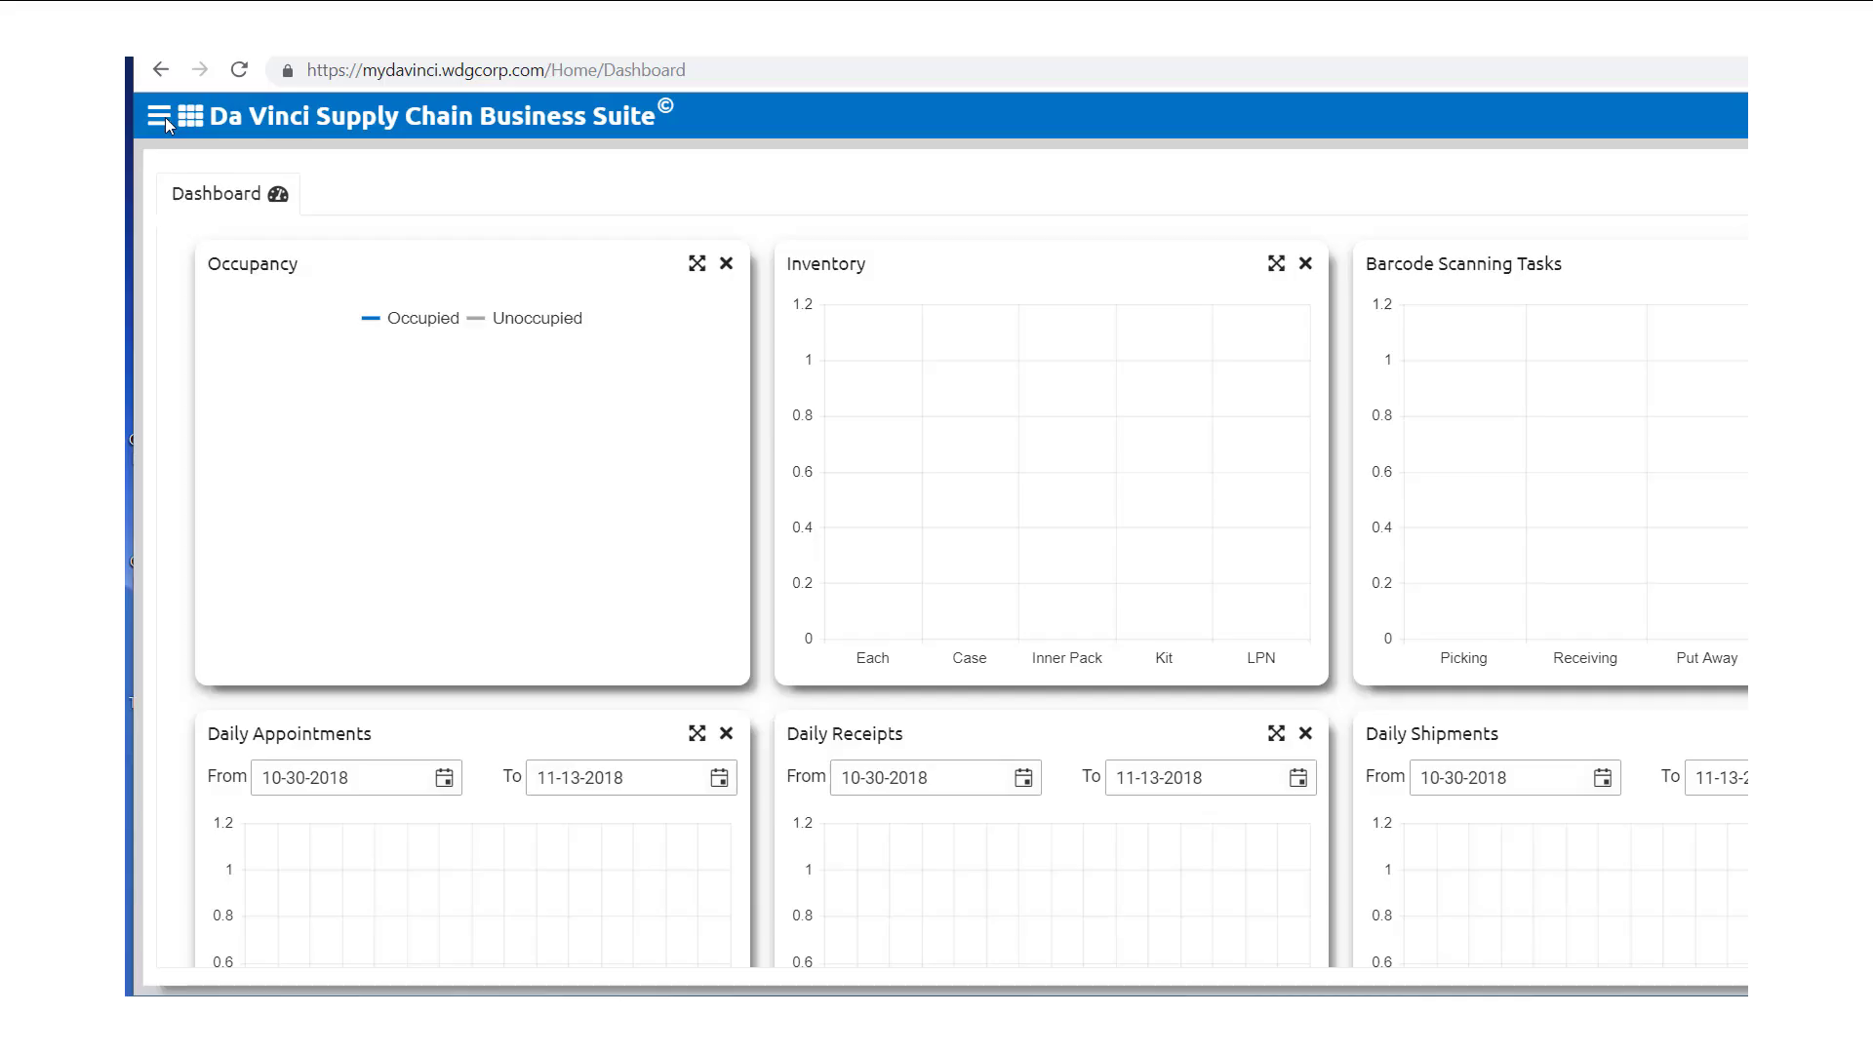
{"action": "left_click", "coordinate": [160, 115]}
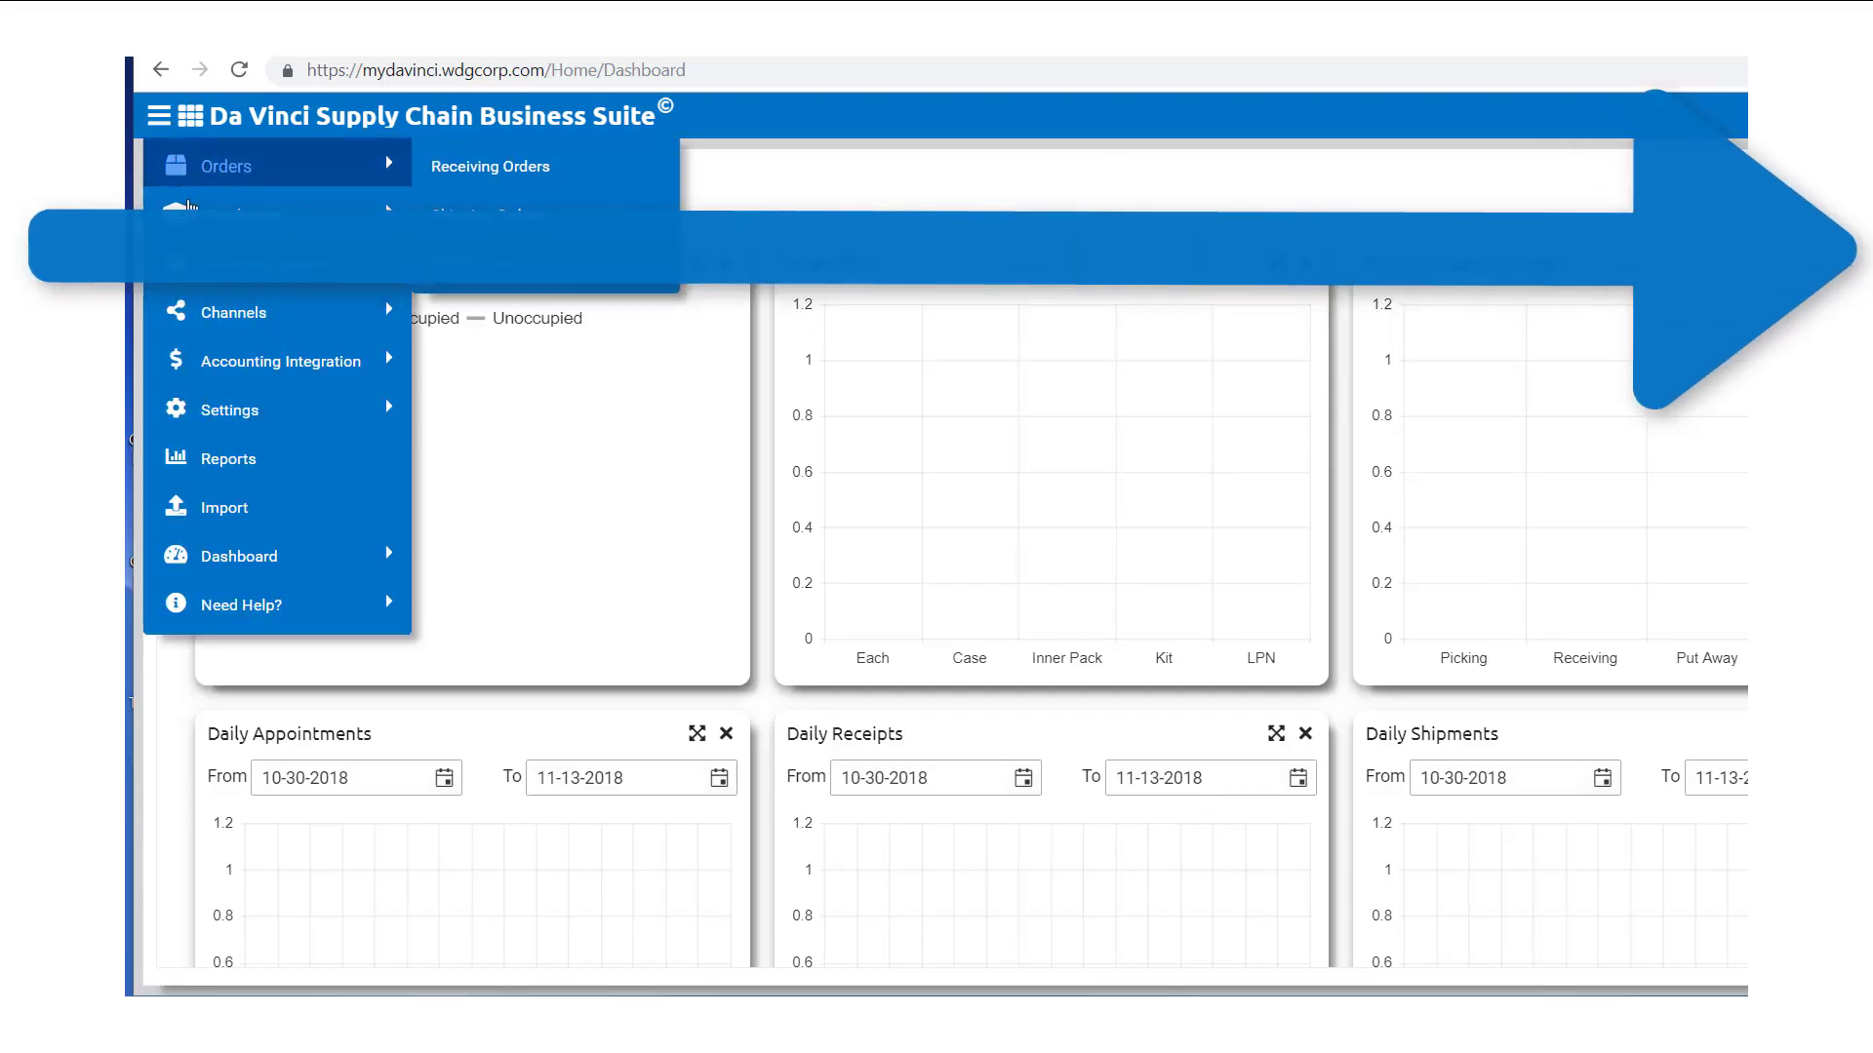
{"action": "mouse_move", "coordinate": [200, 217]}
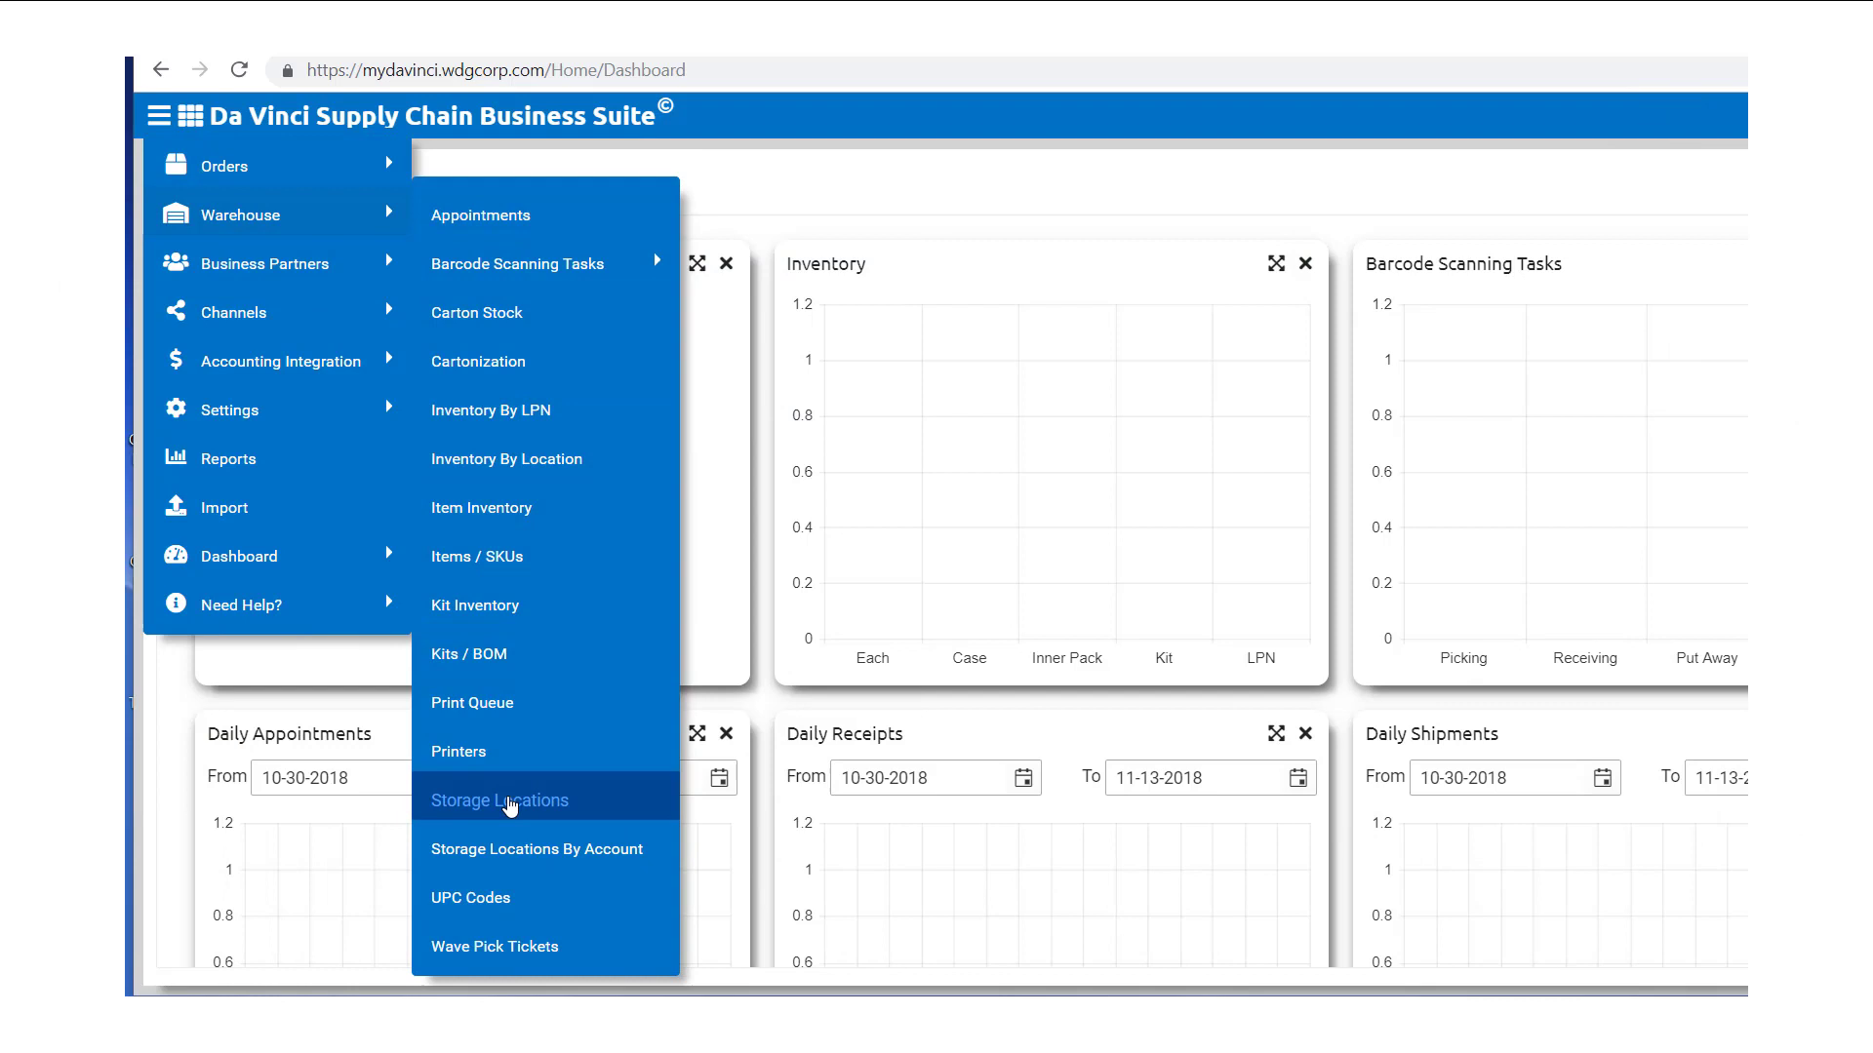
{"action": "left_click", "coordinate": [511, 801]}
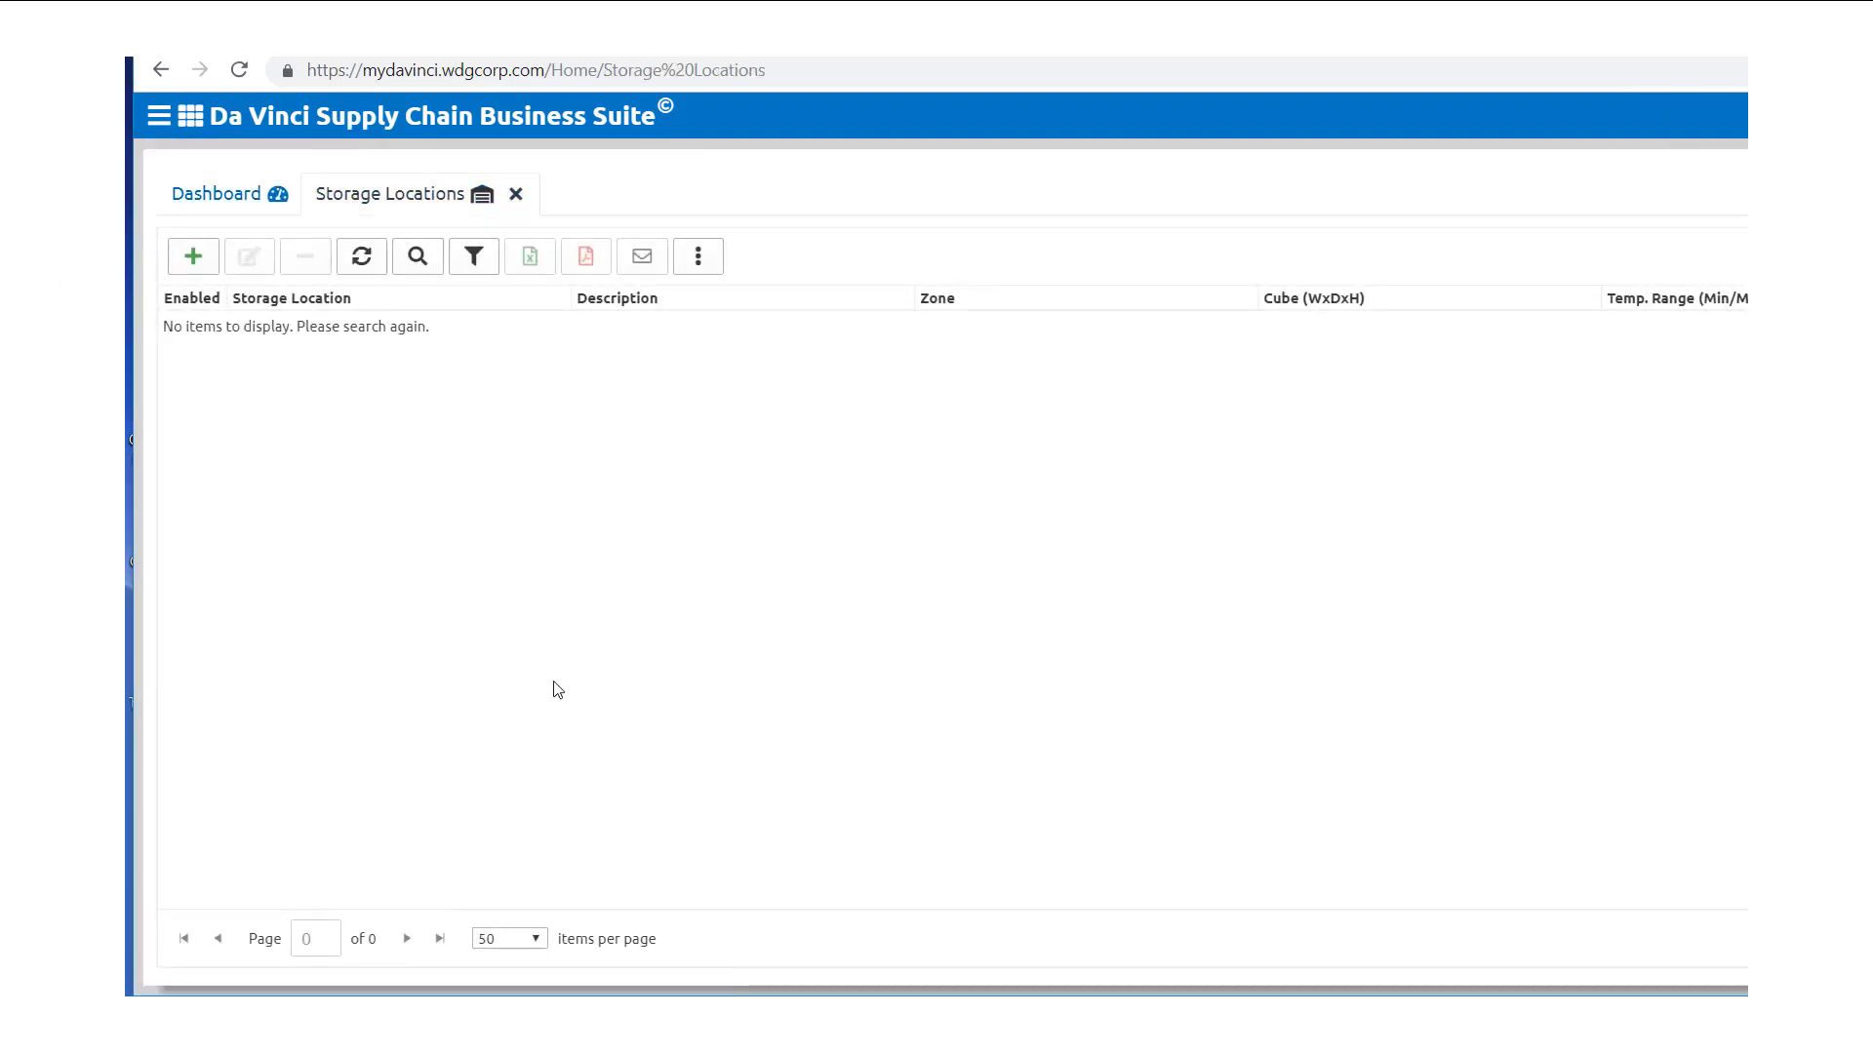
{"action": "left_click", "coordinate": [200, 262]}
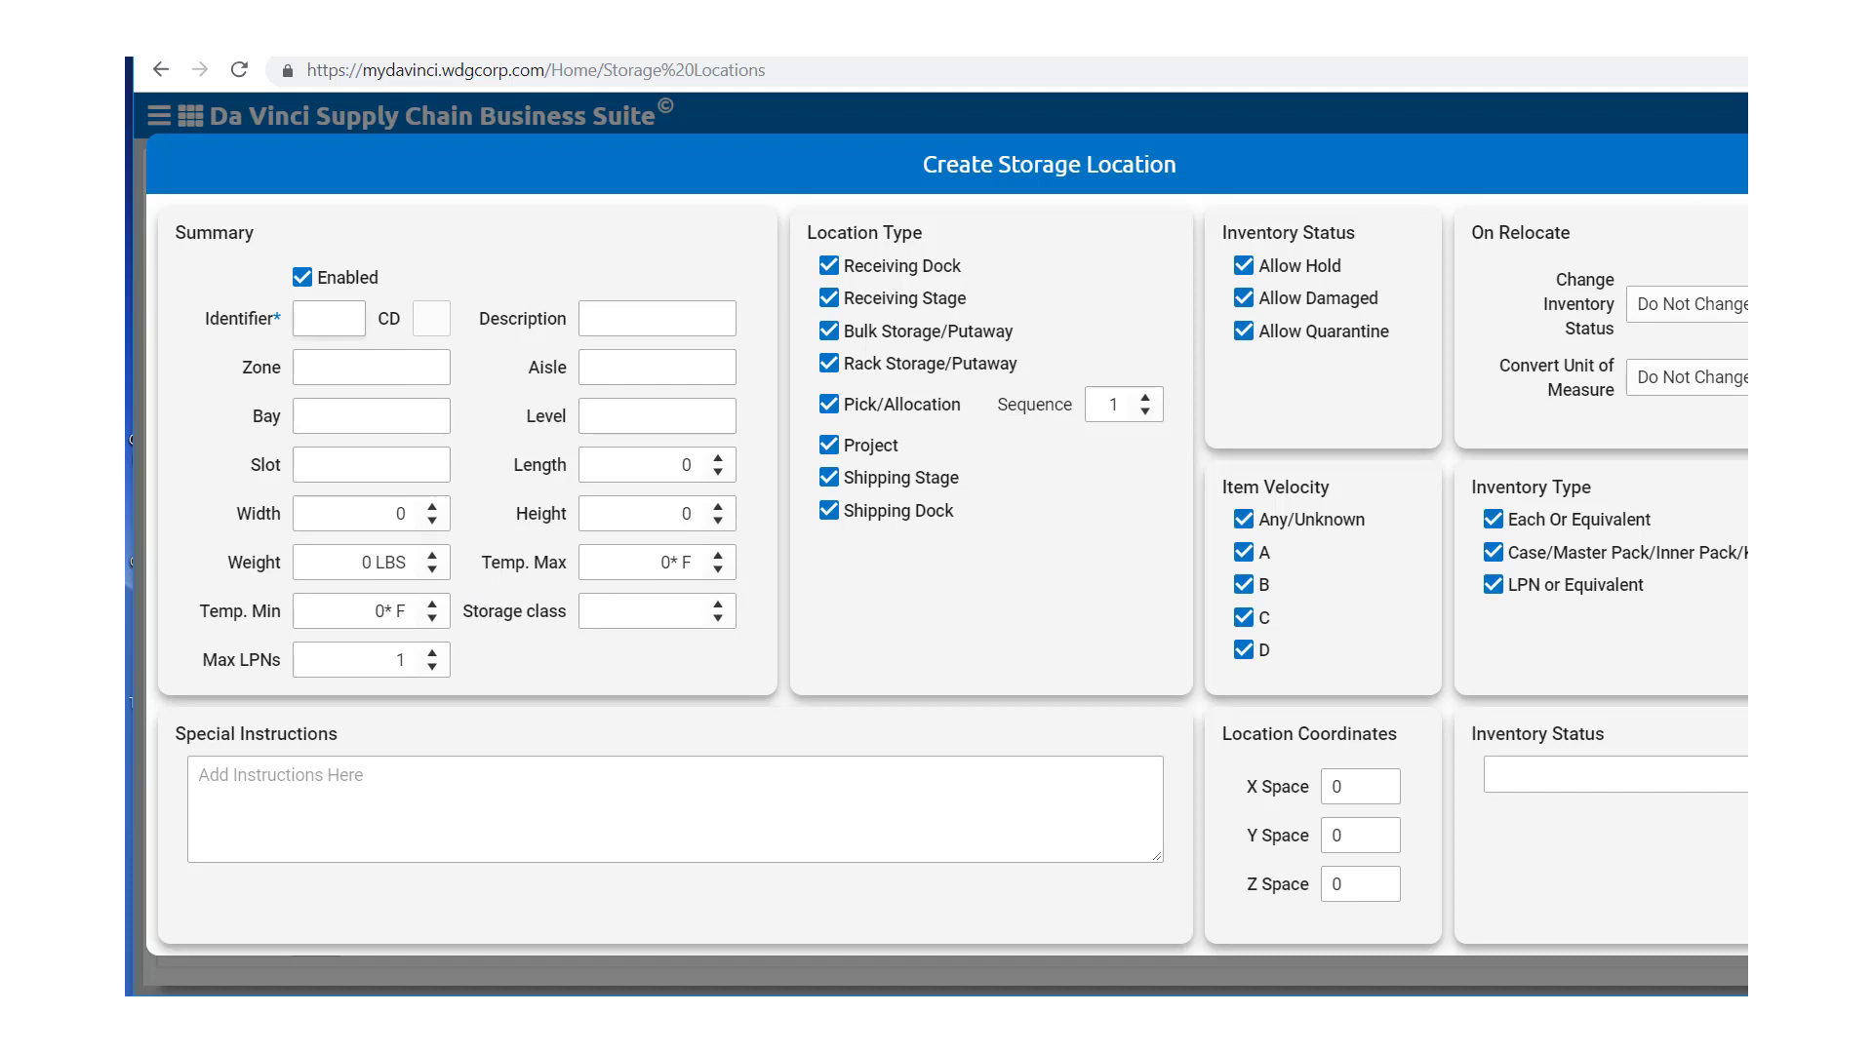
{"action": "key", "text": "Escape"}
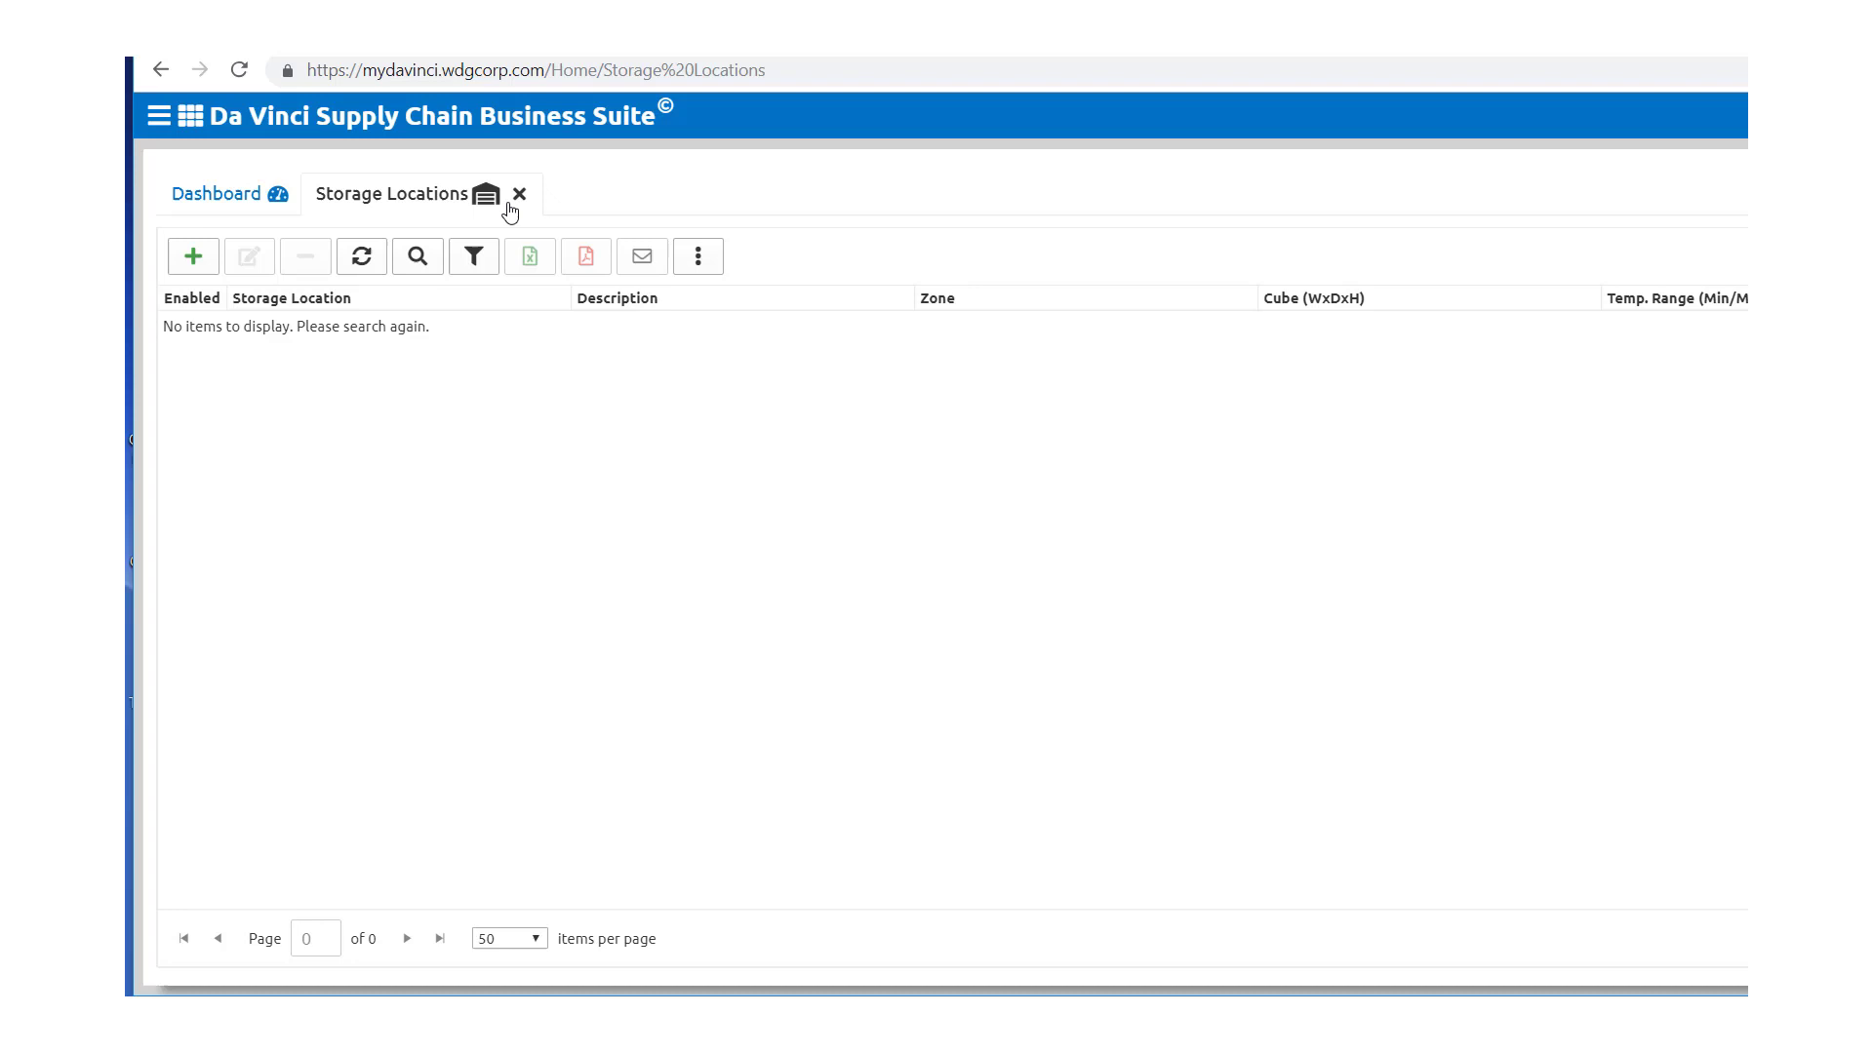
{"action": "left_click", "coordinate": [519, 194]}
Step: Open the Import page with import type Storage Locations Detailed
{"action": "left_click", "coordinate": [158, 117]}
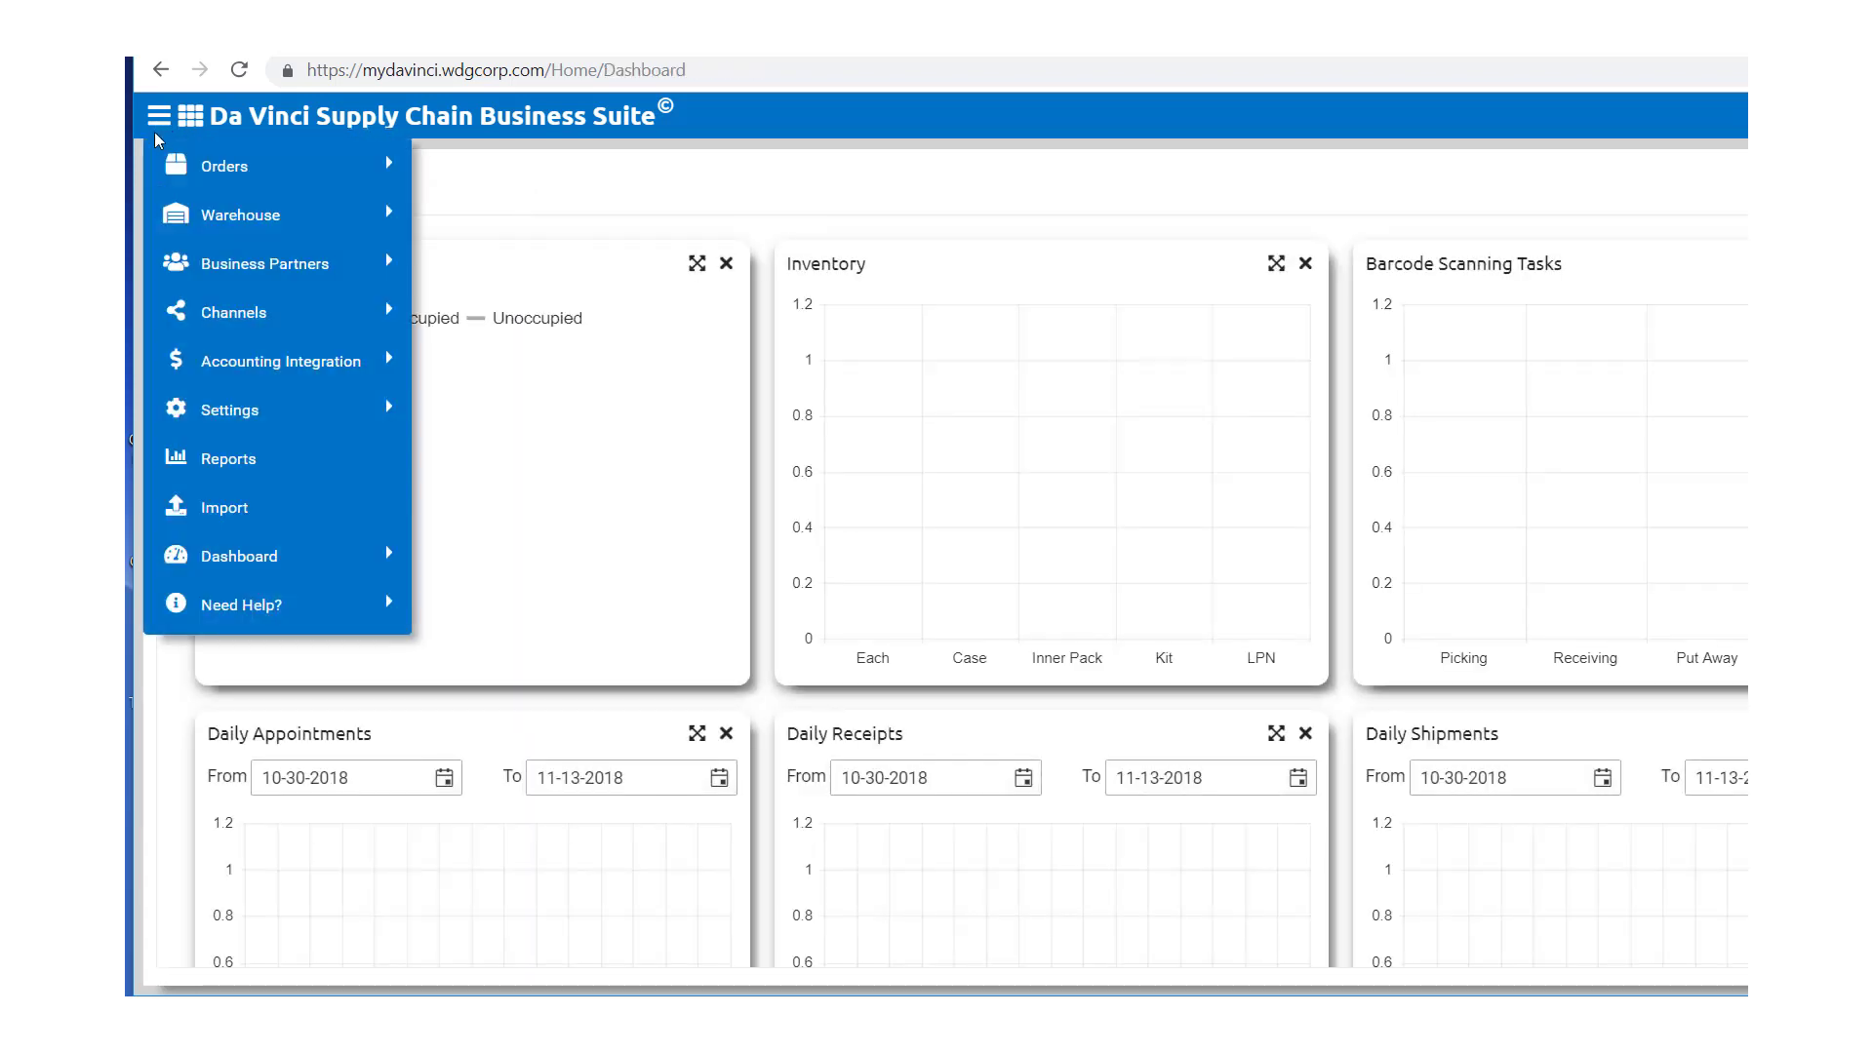
{"action": "left_click", "coordinate": [220, 507]}
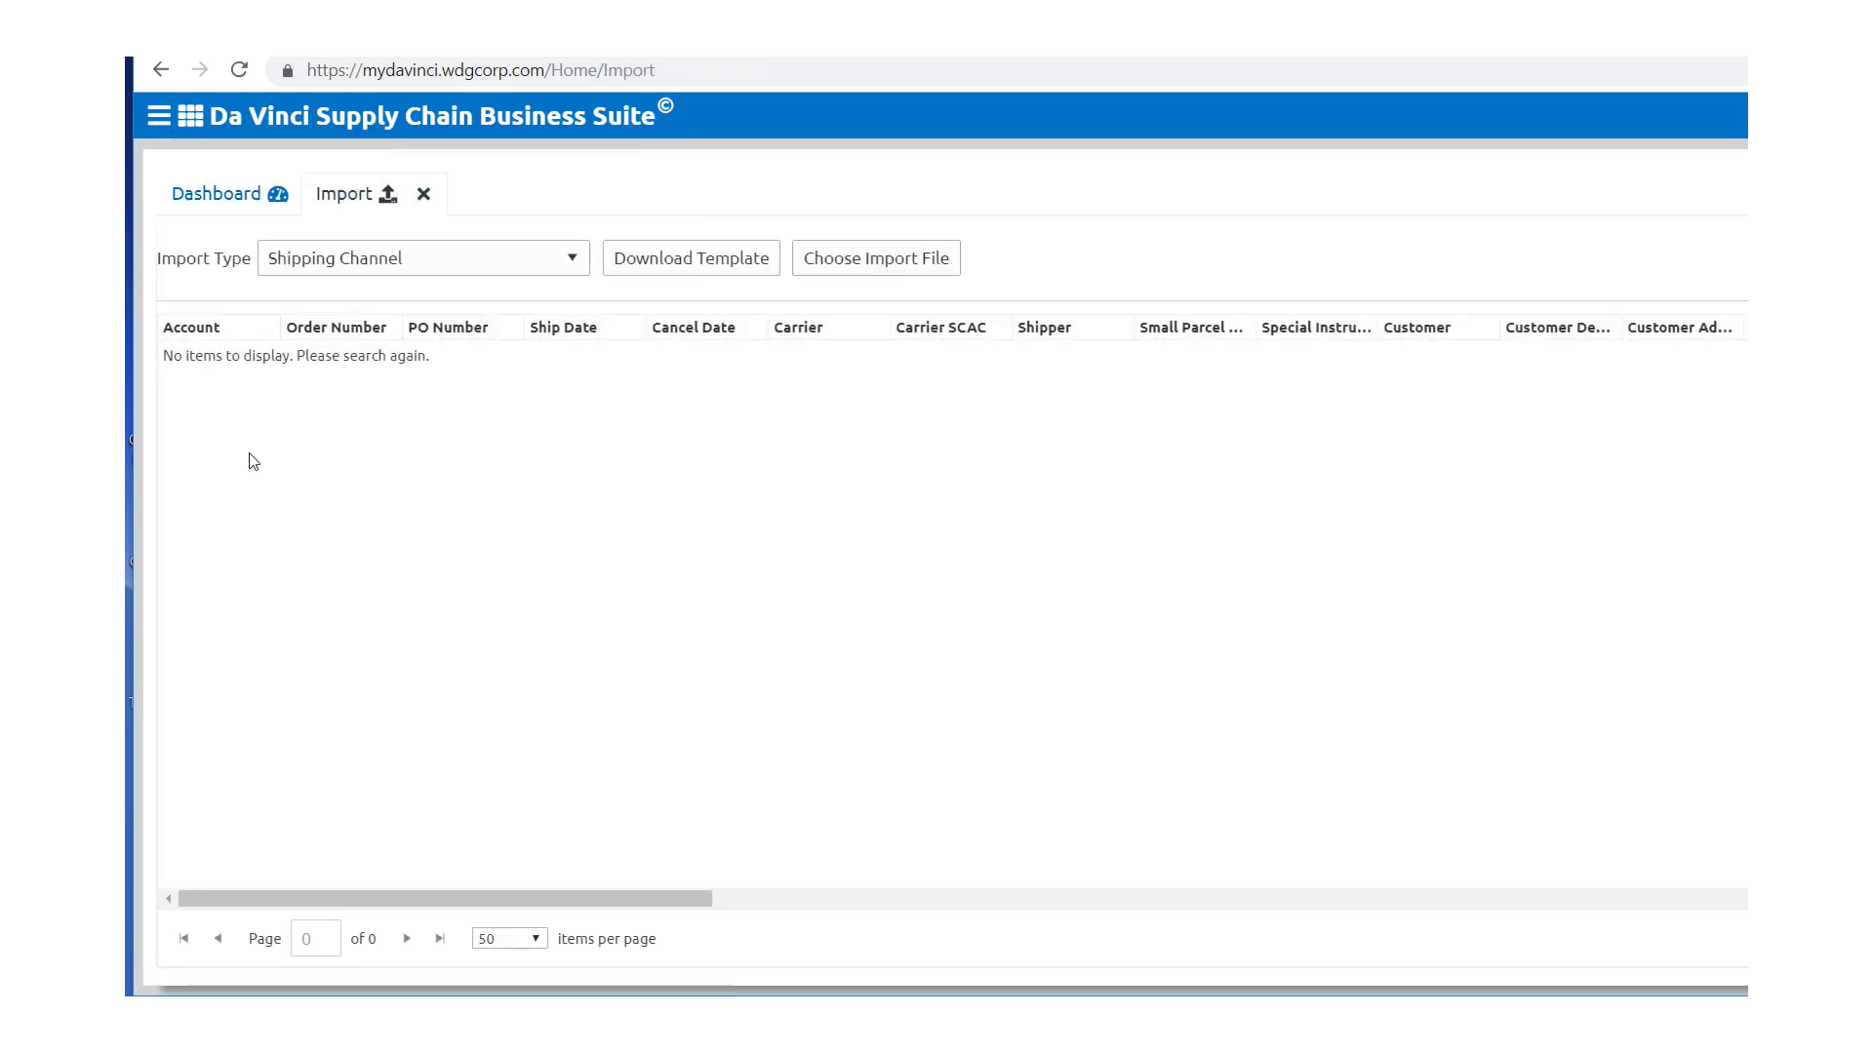
{"action": "left_click", "coordinate": [573, 261]}
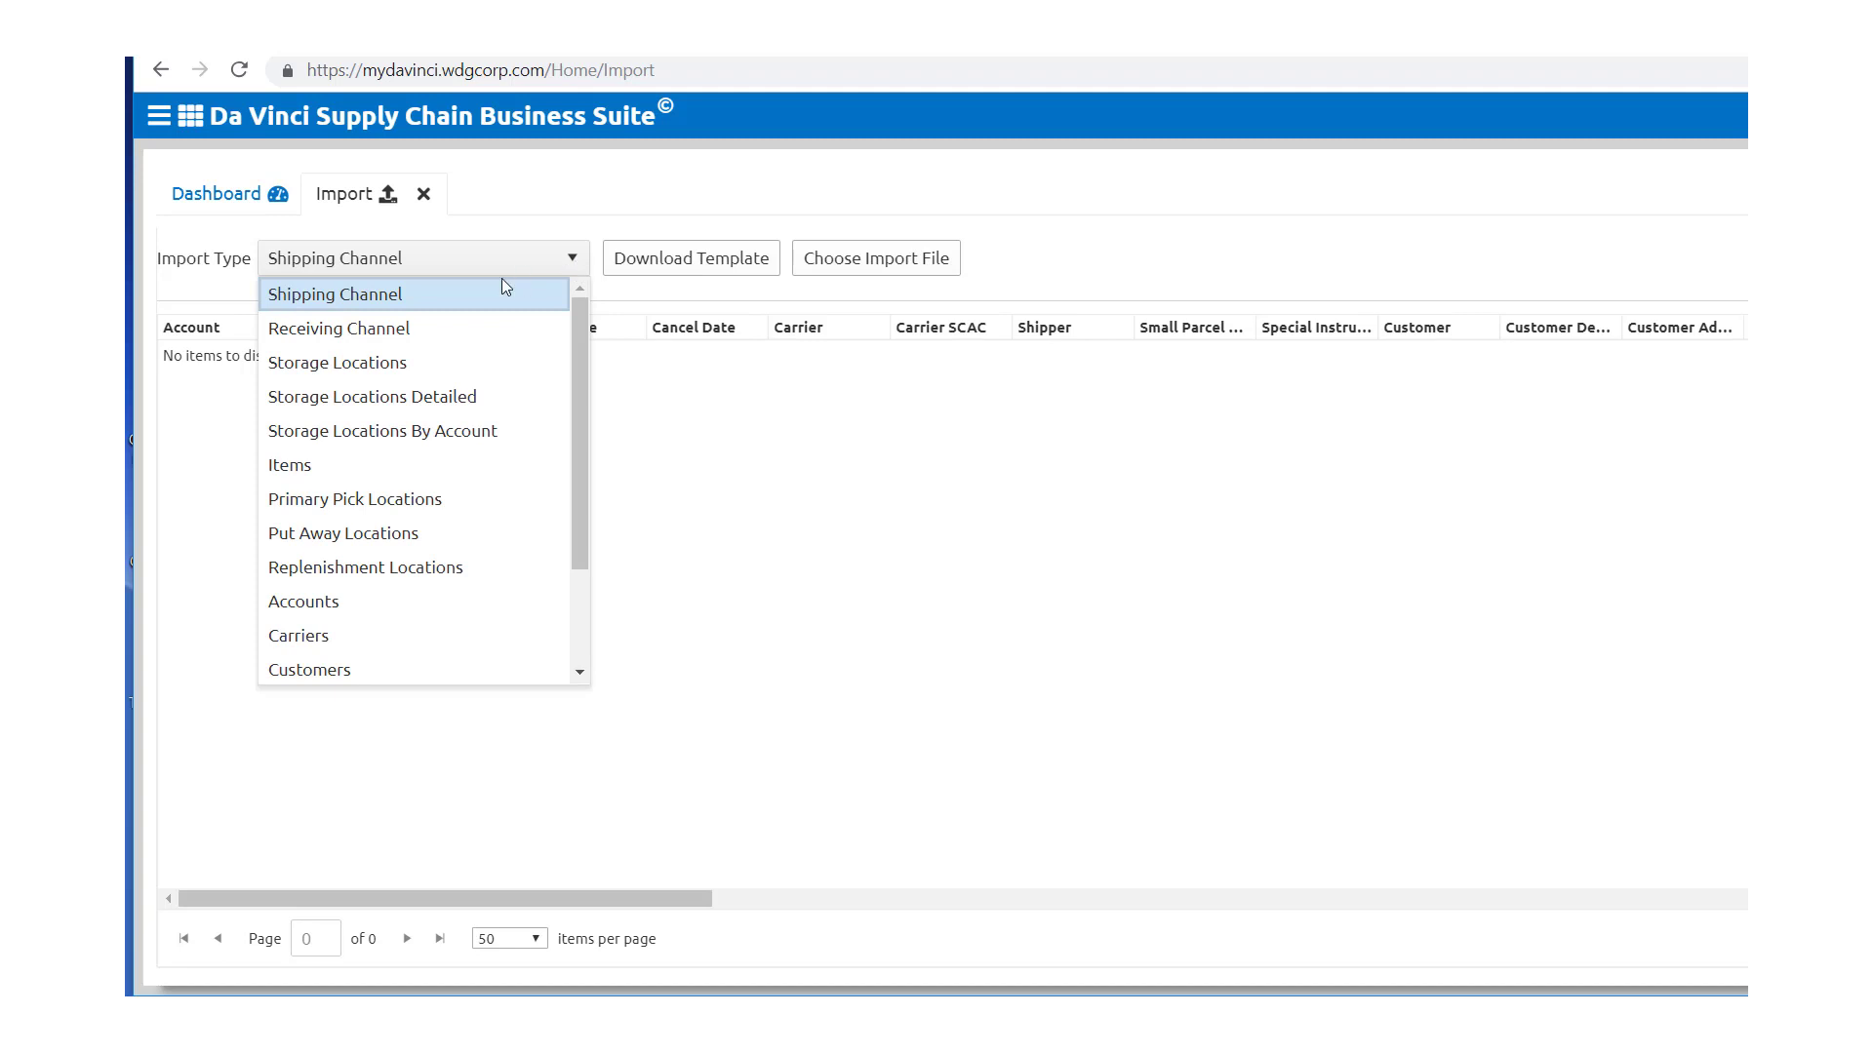
{"action": "left_click", "coordinate": [433, 364]}
{"action": "left_click", "coordinate": [577, 259]}
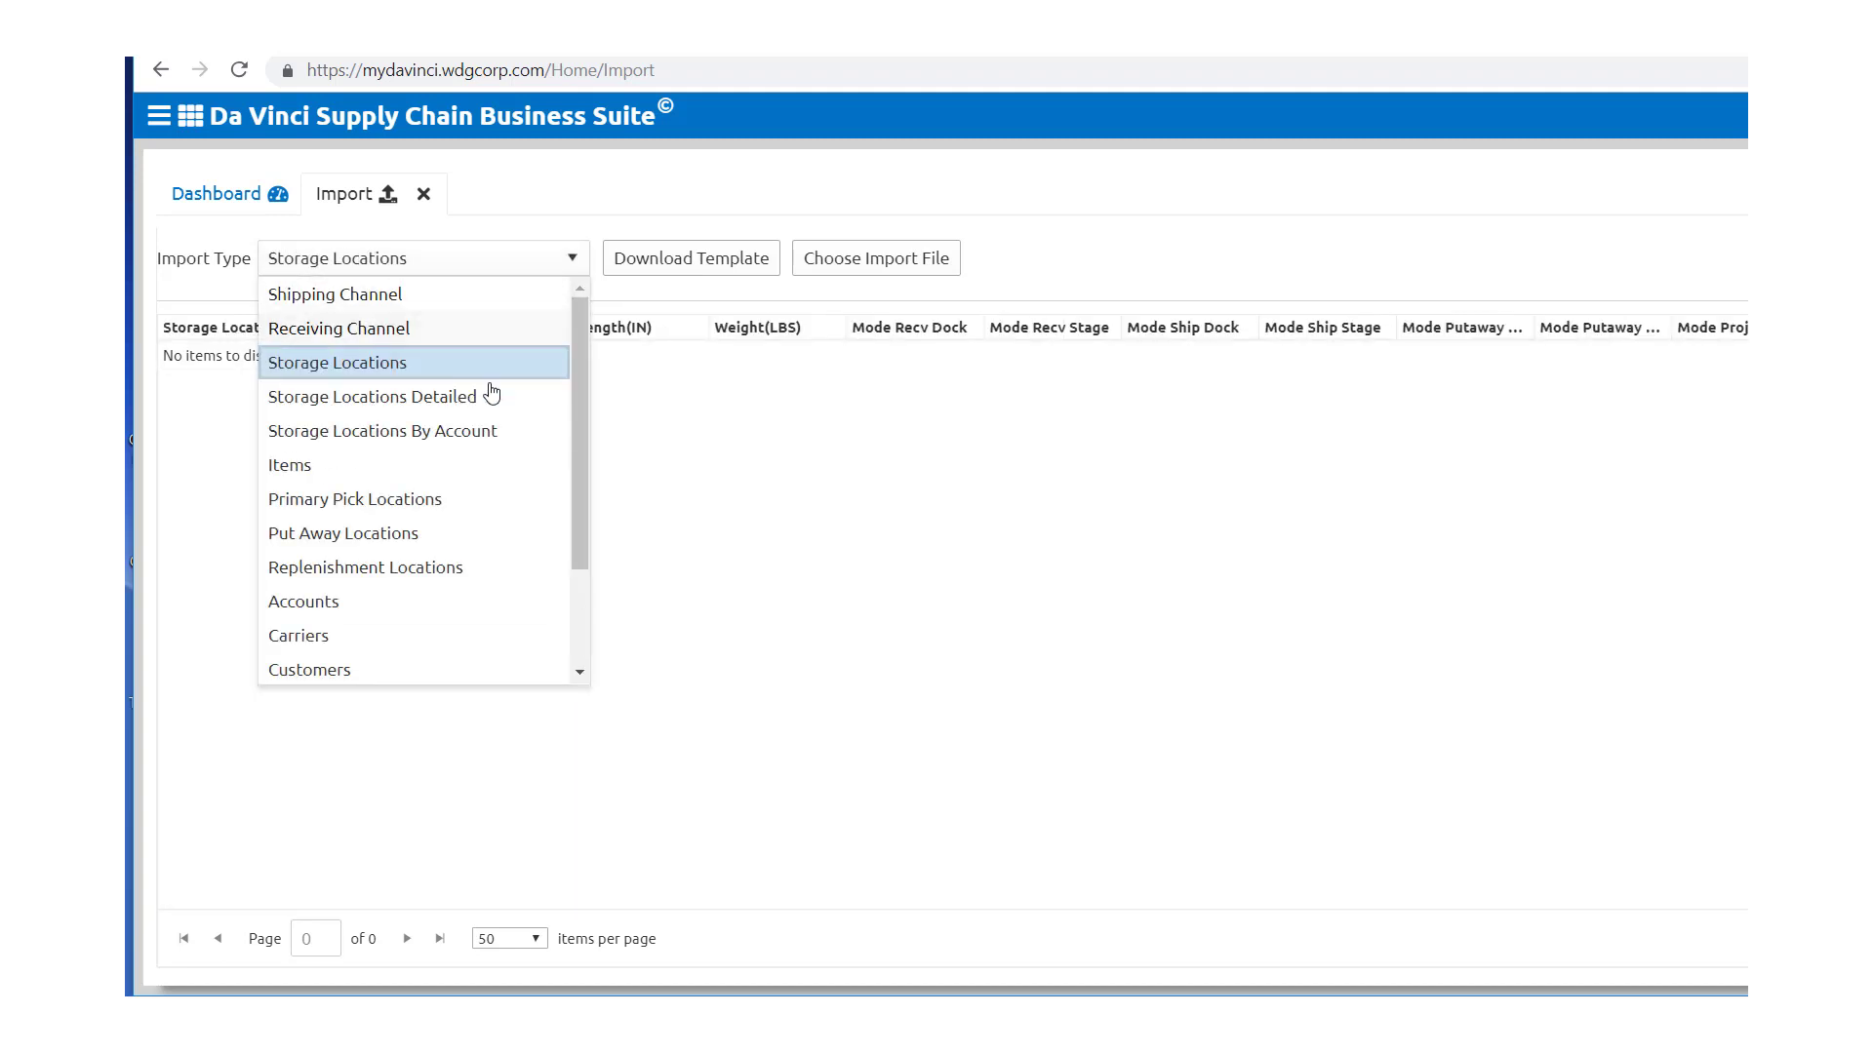
{"action": "left_click", "coordinate": [485, 404]}
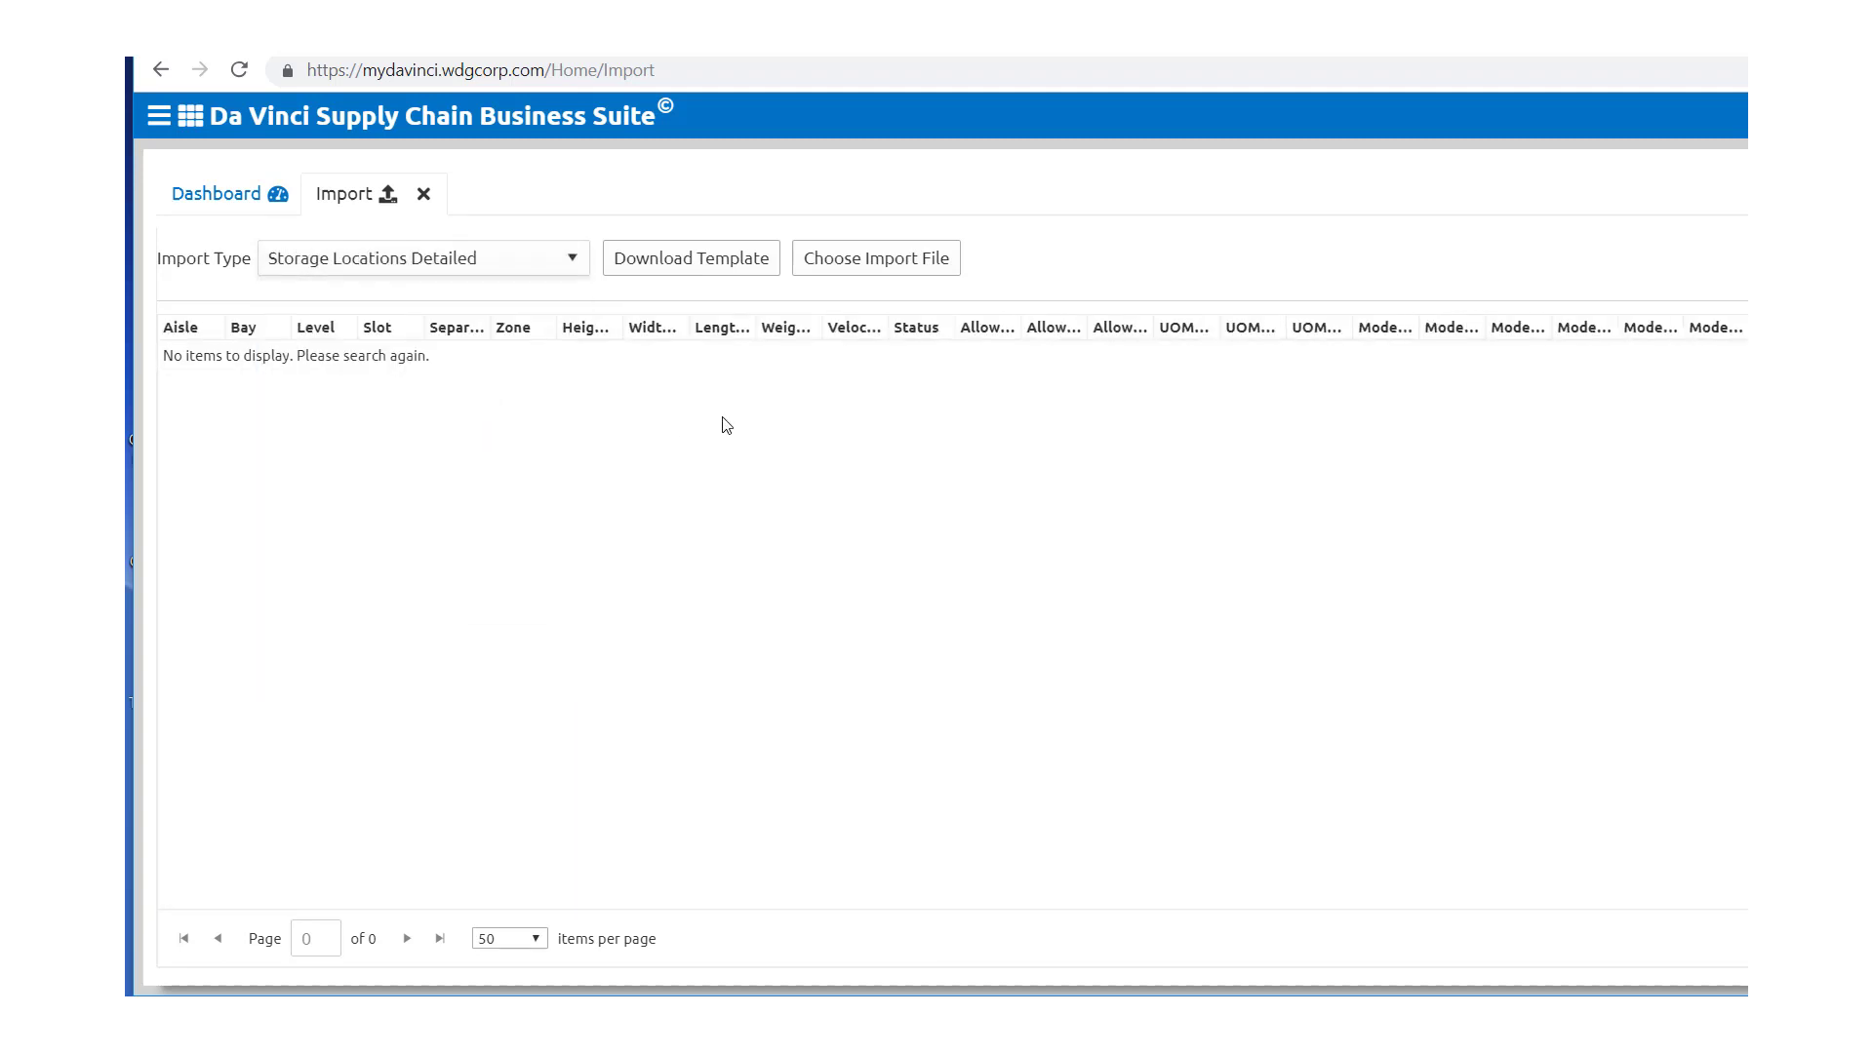